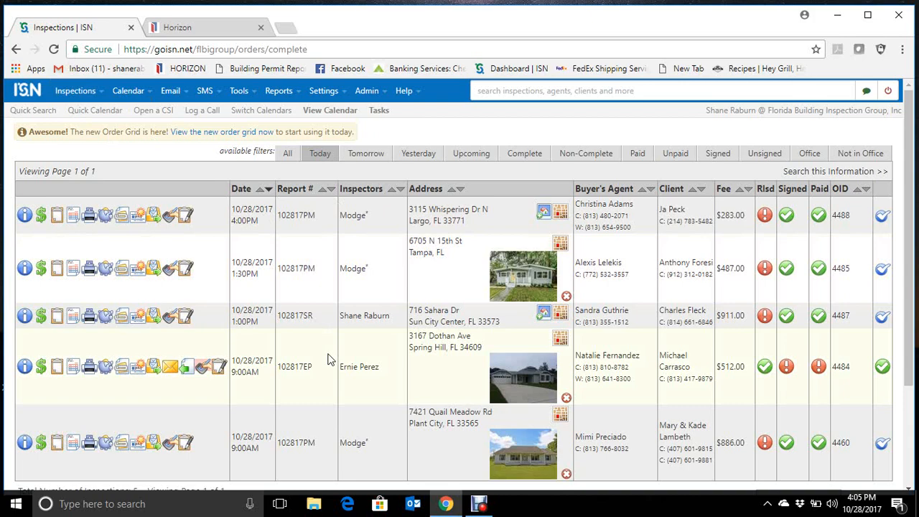
{"action": "left_click", "coordinate": [212, 27]}
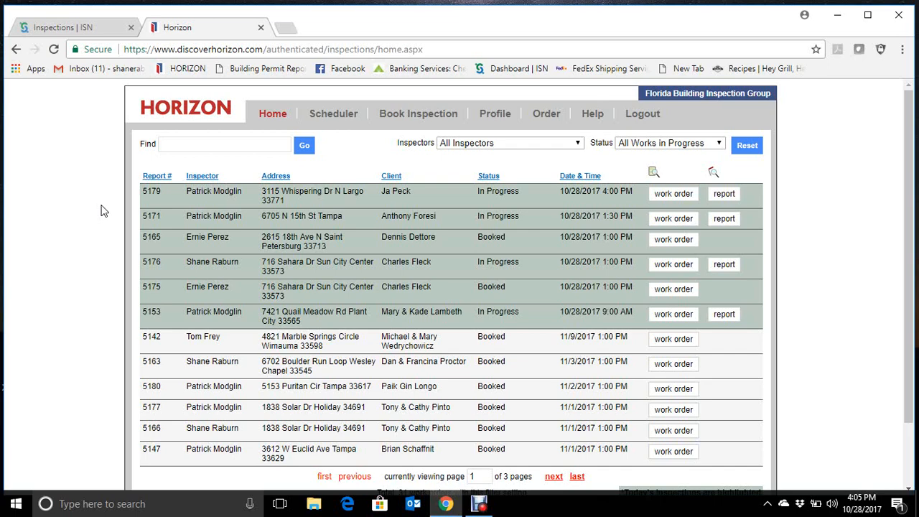
{"action": "left_click", "coordinate": [86, 29]}
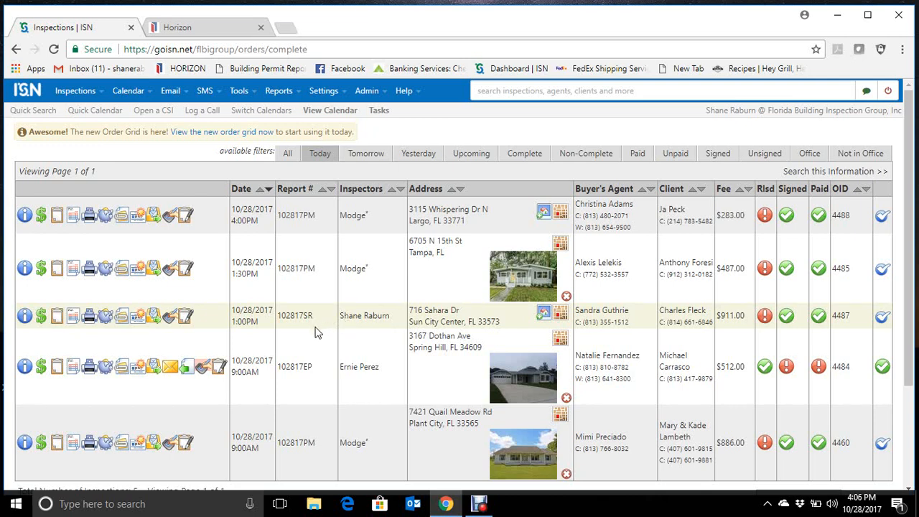
- Open the 10/28/2017 1:00 PM inspection order and copy the property address from its header
{"action": "left_click", "coordinate": [252, 327]}
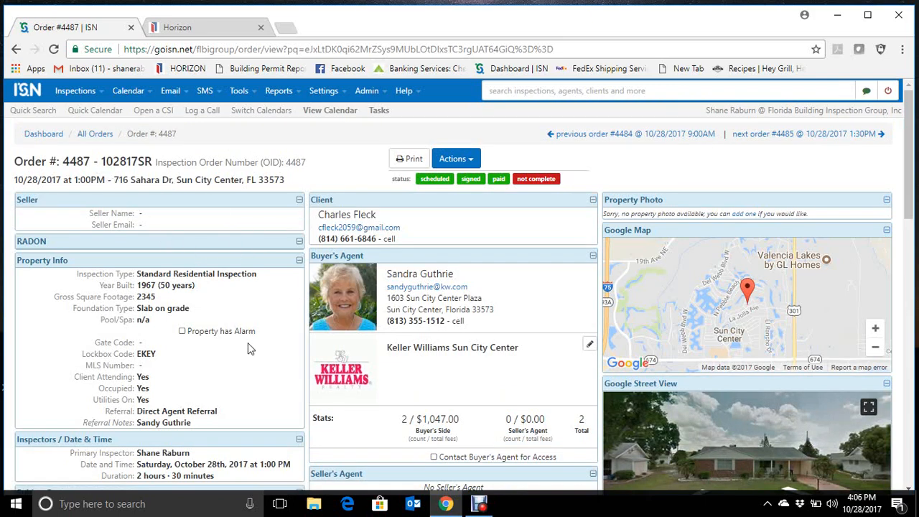
{"action": "scroll", "coordinate": [248, 348], "scroll_direction": "down", "scroll_amount": 6}
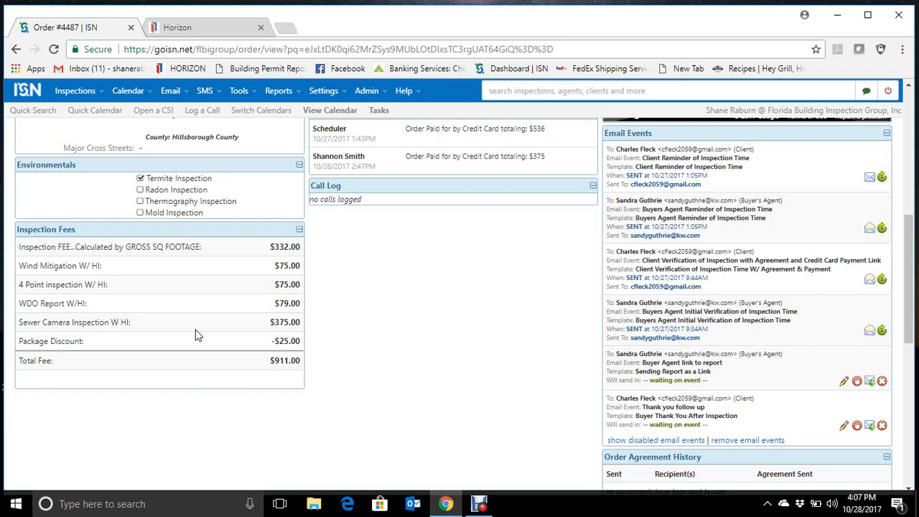
{"action": "scroll", "coordinate": [198, 335], "scroll_direction": "up", "scroll_amount": 6}
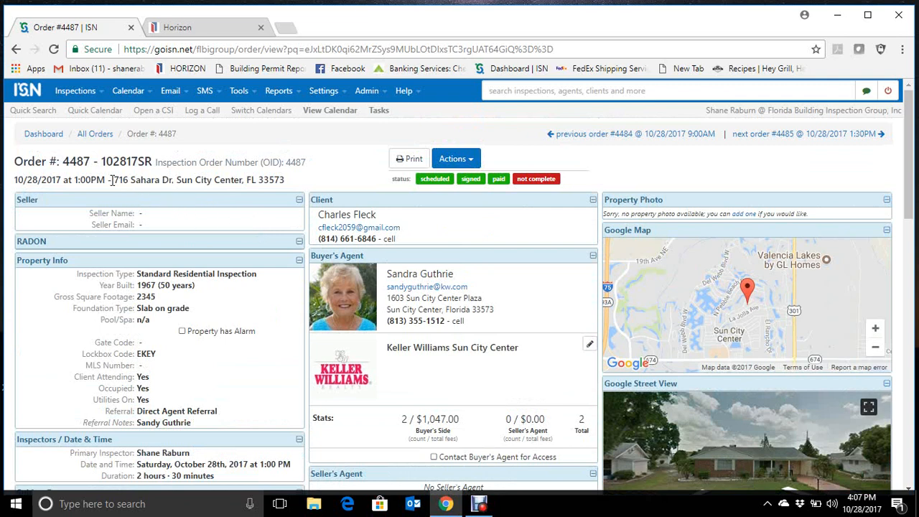
{"action": "left_click_drag", "start_coordinate": [116, 180], "coordinate": [290, 181]}
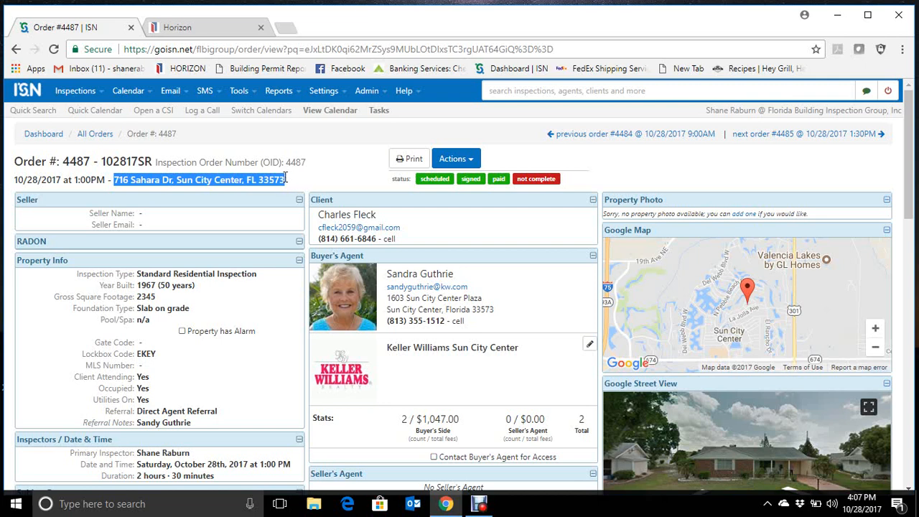
{"action": "right_click", "coordinate": [288, 181]}
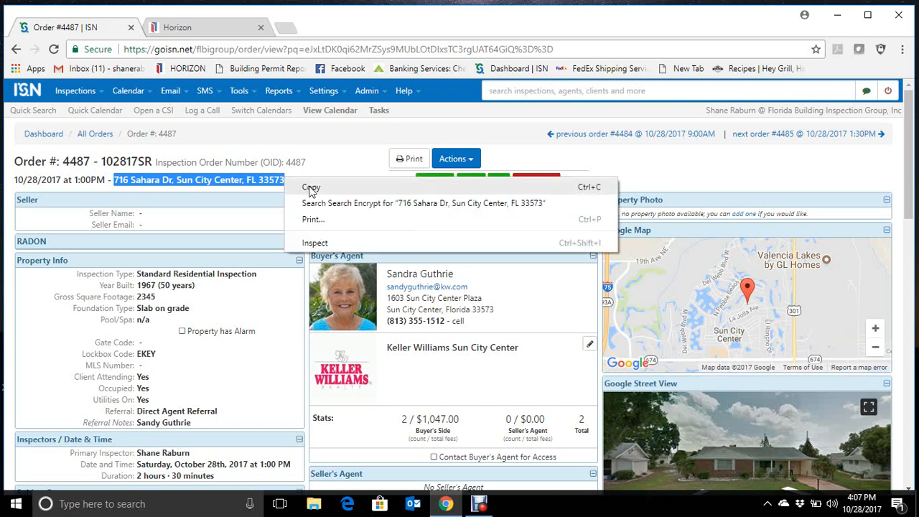
{"action": "left_click", "coordinate": [311, 188]}
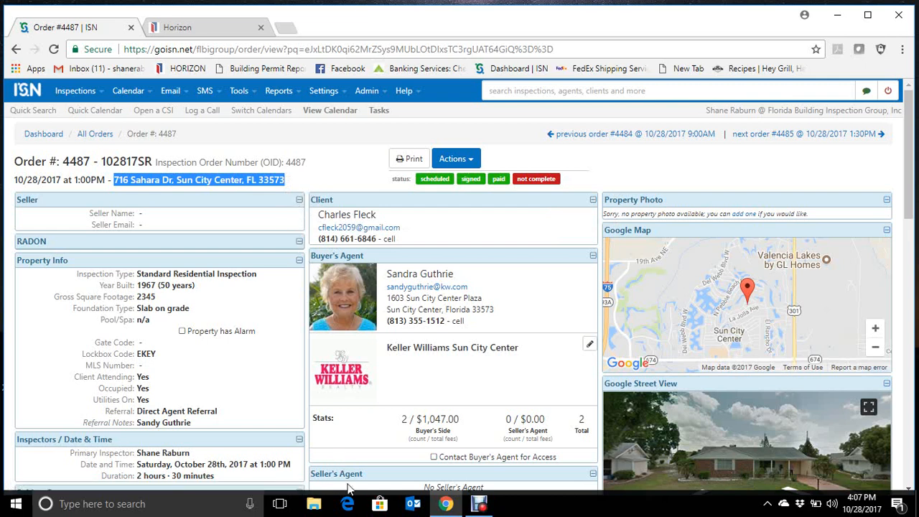
- Switch to File Explorer and create a new folder in Pictures named with the copied property address
{"action": "left_click", "coordinate": [325, 509]}
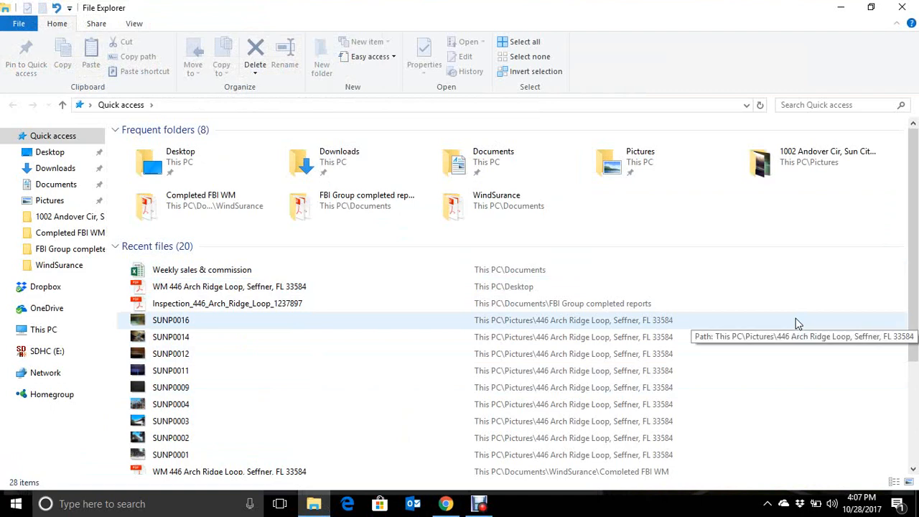
{"action": "left_click", "coordinate": [64, 201]}
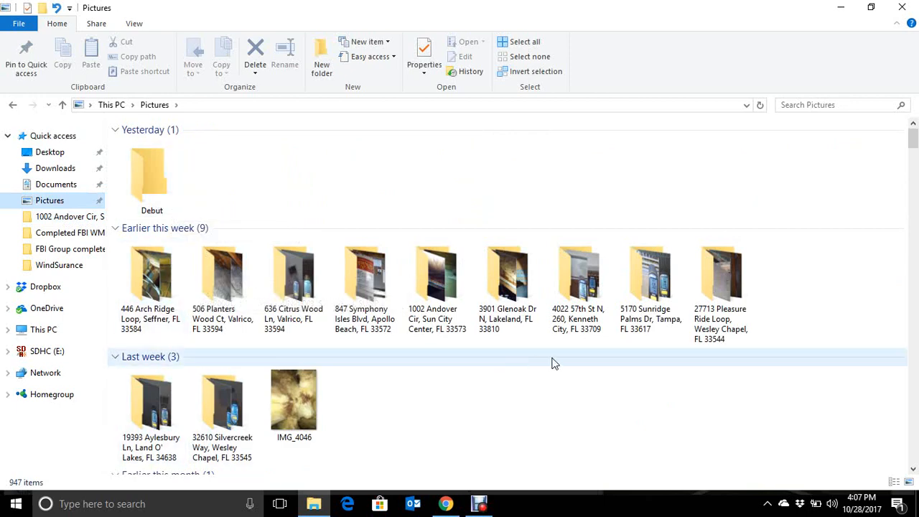
{"action": "scroll", "coordinate": [550, 363], "scroll_direction": "down", "scroll_amount": 10}
{"action": "scroll", "coordinate": [553, 363], "scroll_direction": "up", "scroll_amount": 3}
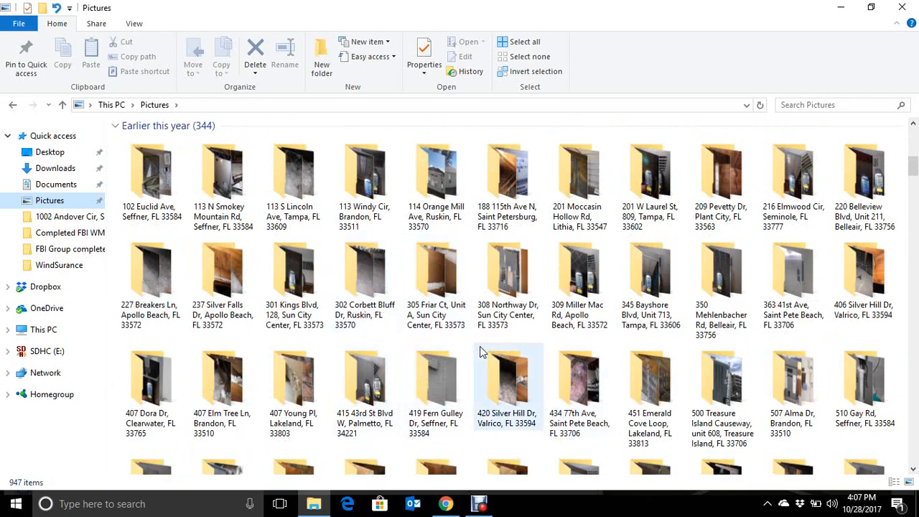
{"action": "scroll", "coordinate": [481, 352], "scroll_direction": "up", "scroll_amount": 7}
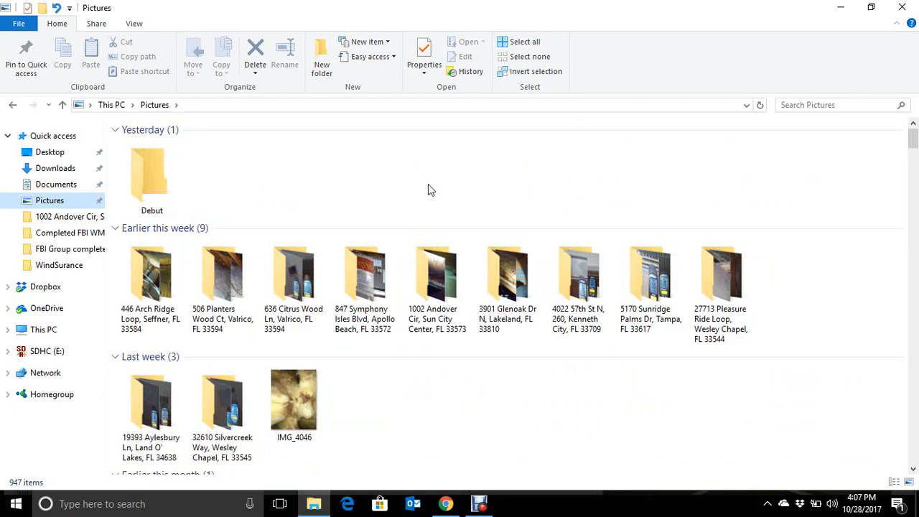
{"action": "left_click", "coordinate": [329, 69]}
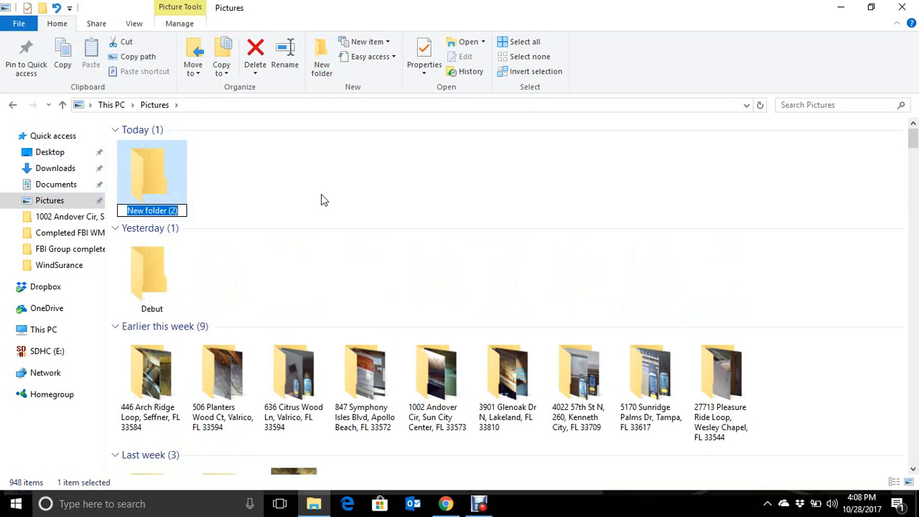
{"action": "key", "text": "ctrl+v"}
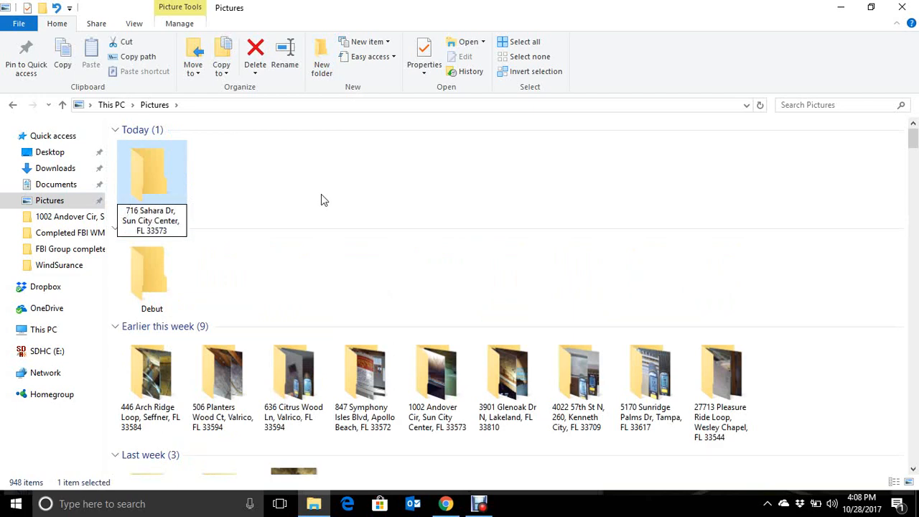
{"action": "key", "text": "Return"}
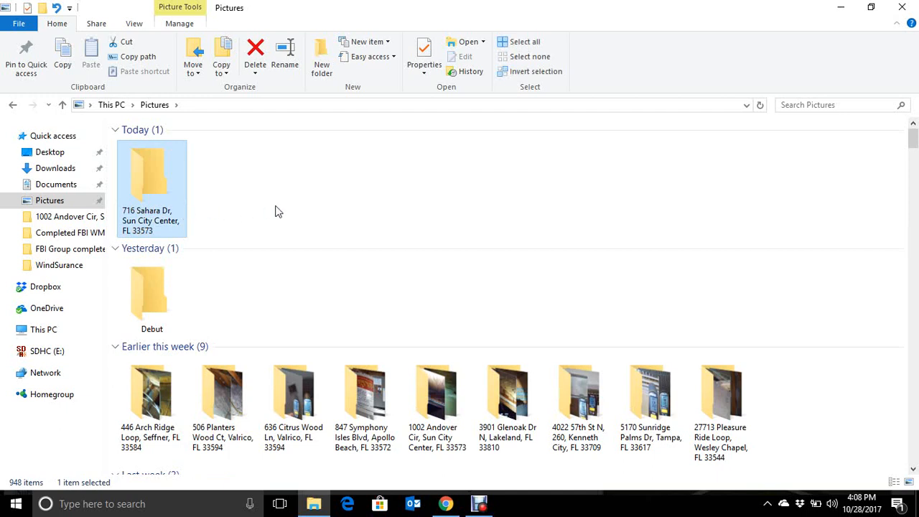
- Copy photos SUNP0017 through SUNP0048 from the SDHC (E:) card's DCIM > 100MEDIA folder
{"action": "left_click", "coordinate": [63, 358]}
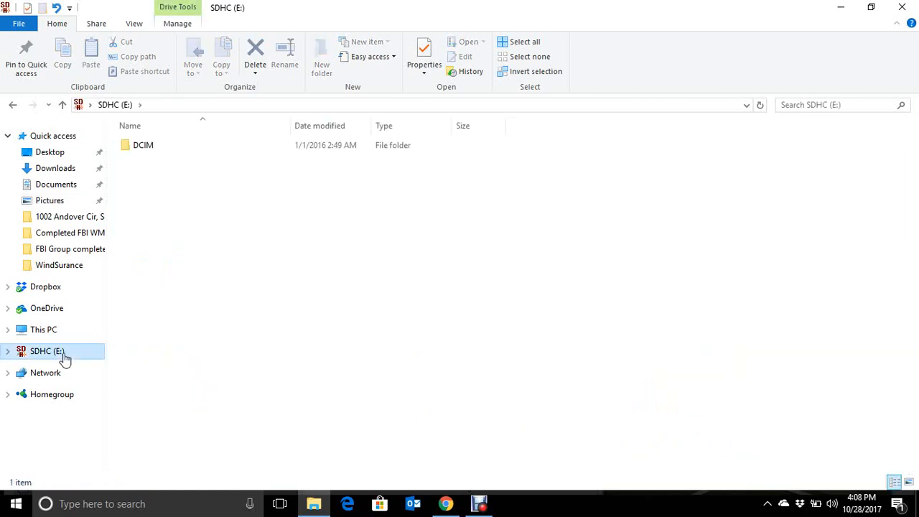
{"action": "left_click", "coordinate": [166, 148]}
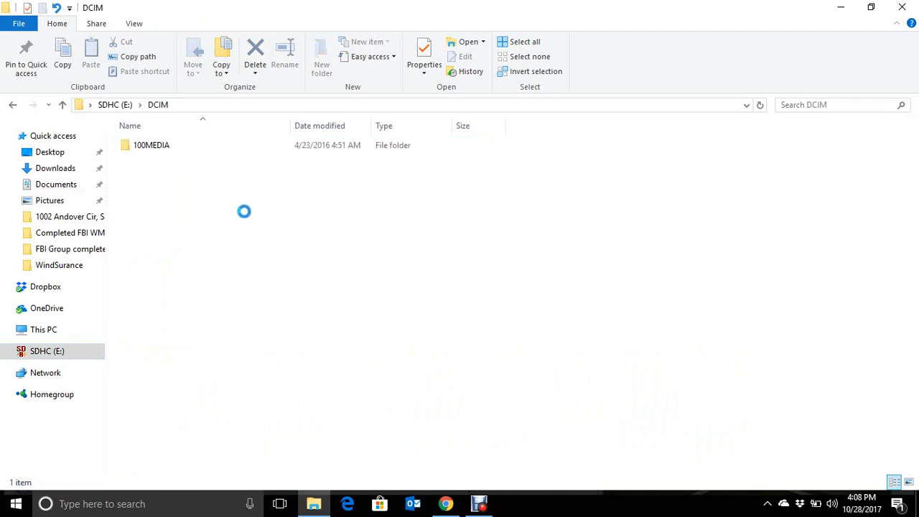
{"action": "double_click", "coordinate": [182, 149]}
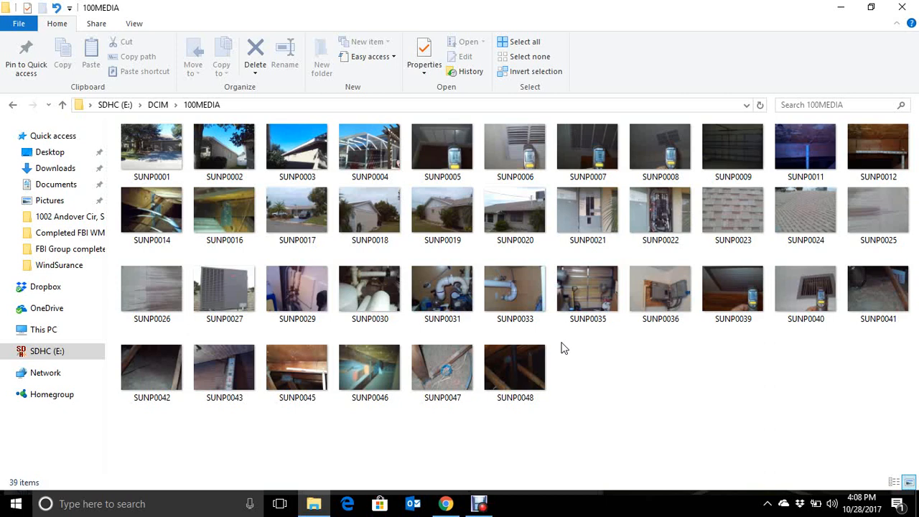
{"action": "left_click", "coordinate": [301, 224]}
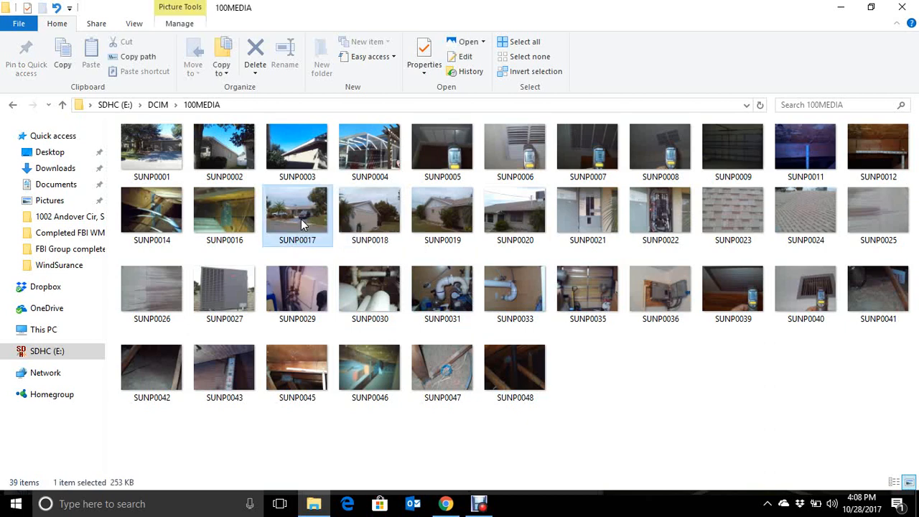
{"action": "left_click", "coordinate": [515, 370], "text": "shift"}
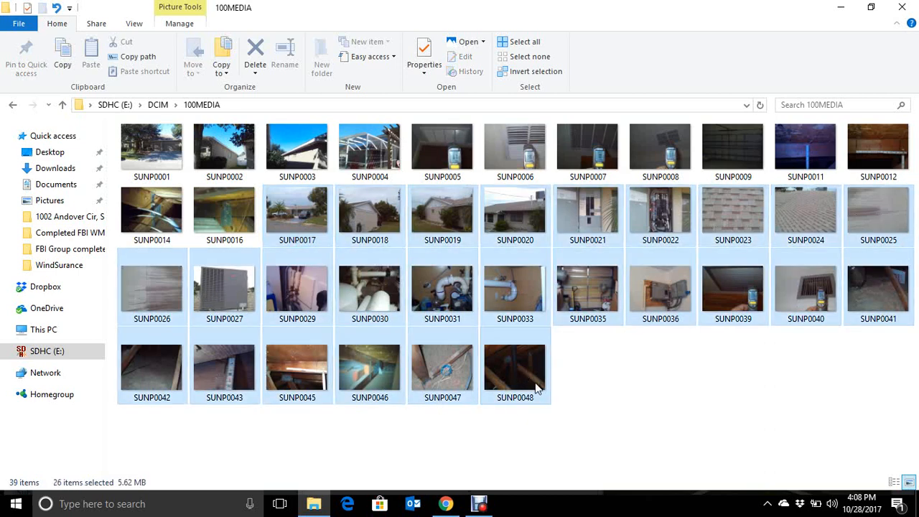
{"action": "left_click", "coordinate": [63, 57]}
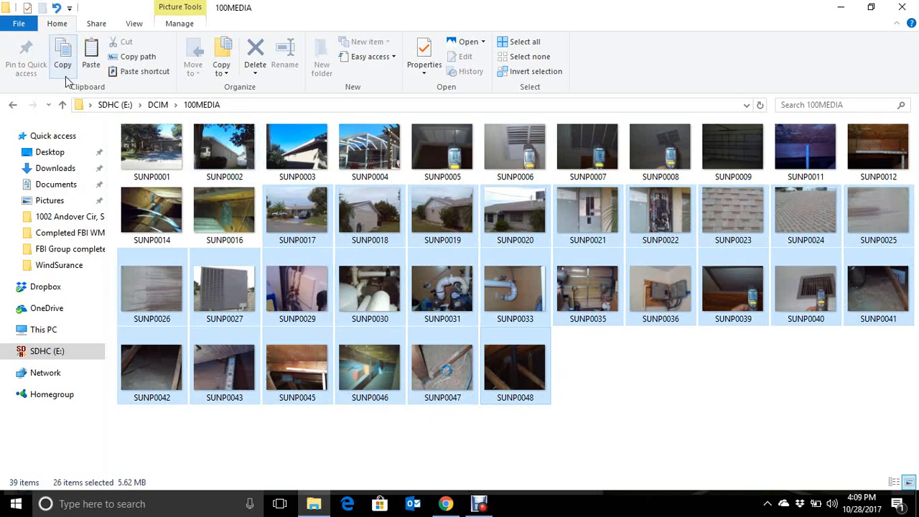
- Paste the copied photos into the new property address folder in Pictures and close File Explorer
{"action": "left_click", "coordinate": [63, 204]}
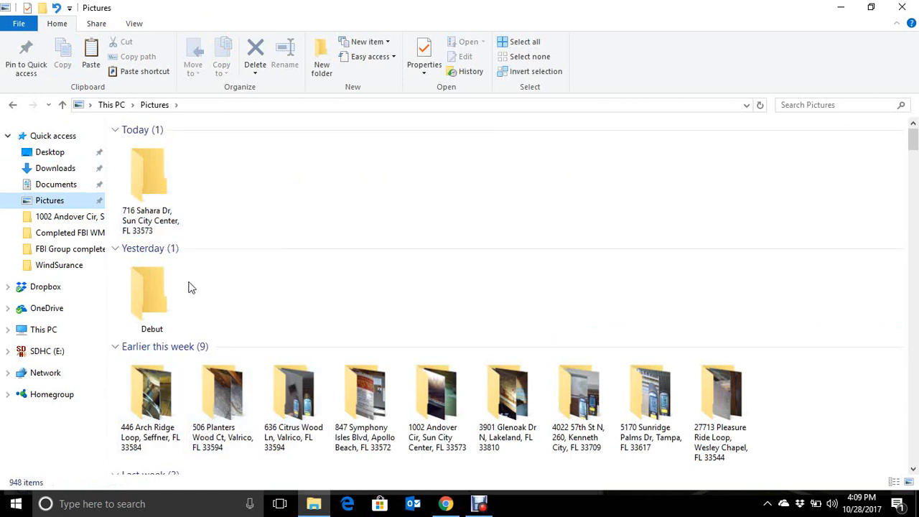
{"action": "double_click", "coordinate": [153, 201]}
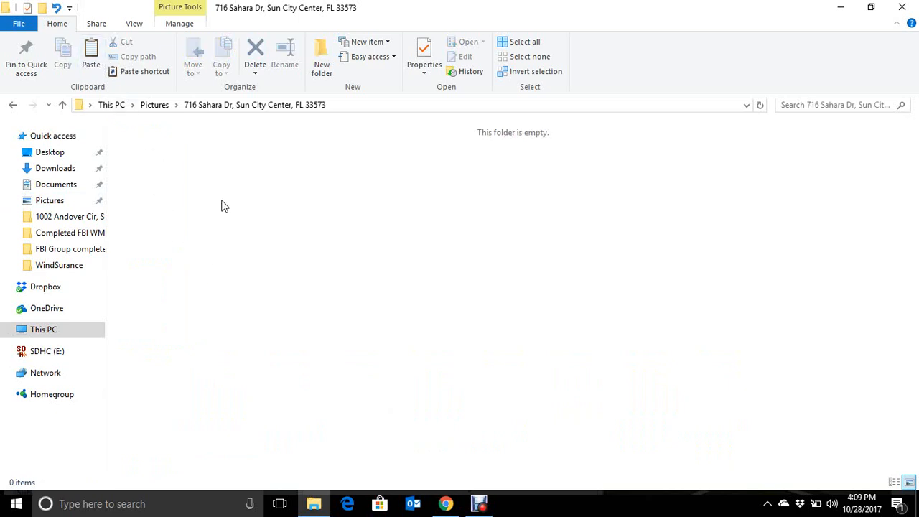
{"action": "key", "text": "ctrl+v"}
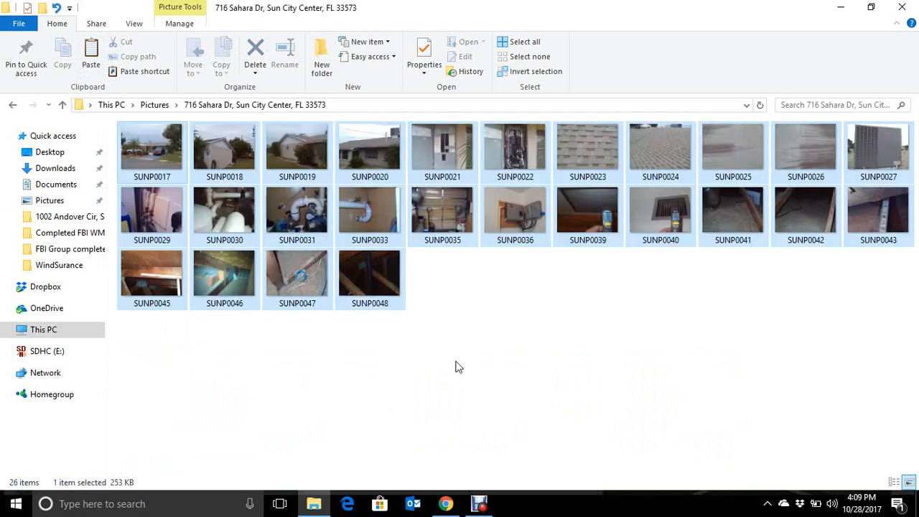
{"action": "left_click", "coordinate": [458, 366]}
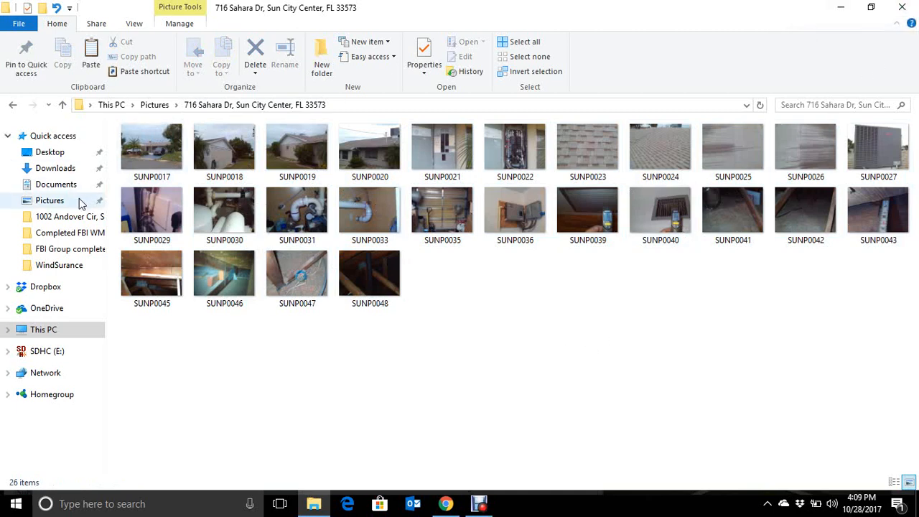
{"action": "left_click", "coordinate": [901, 8]}
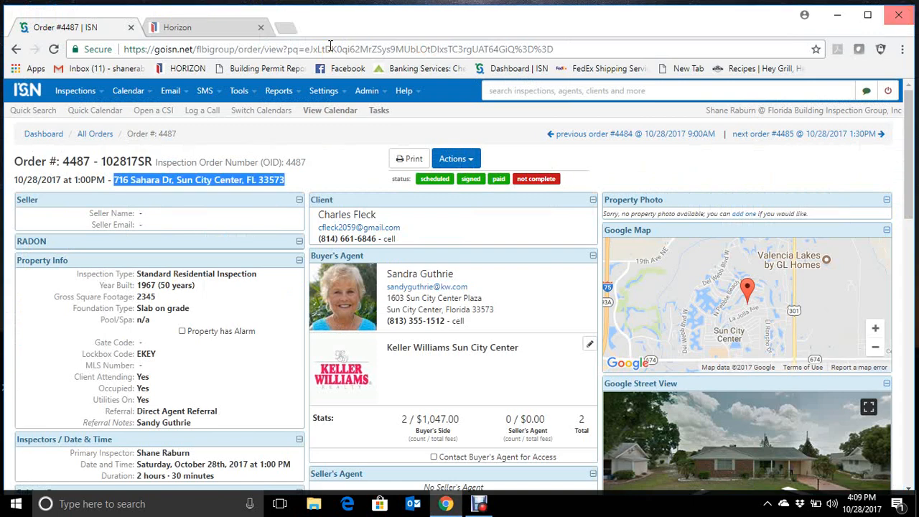
- Switch to Horizon, open the In Progress report for the 10/28/2017 1:00 PM inspection and review its roofing description
{"action": "left_click", "coordinate": [190, 30]}
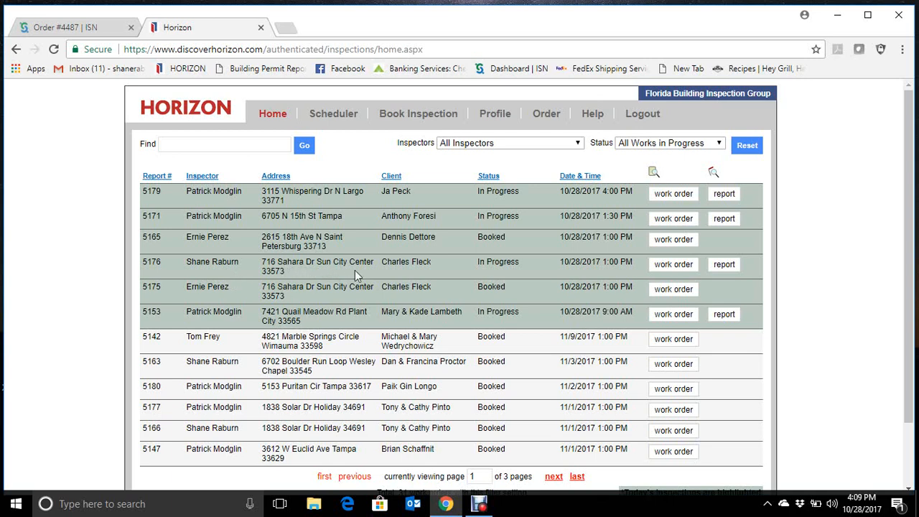
{"action": "left_click", "coordinate": [735, 270]}
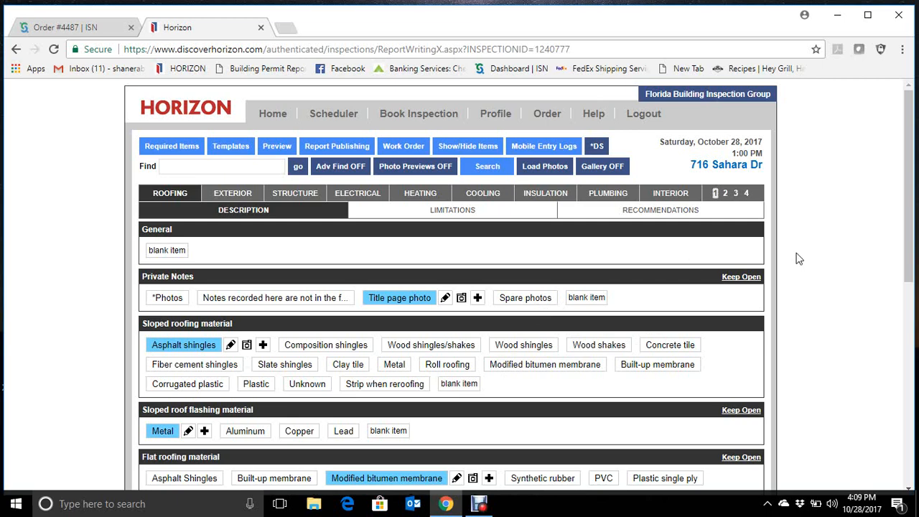
{"action": "scroll", "coordinate": [716, 280], "scroll_direction": "down", "scroll_amount": 1}
{"action": "scroll", "coordinate": [716, 280], "scroll_direction": "down", "scroll_amount": 1}
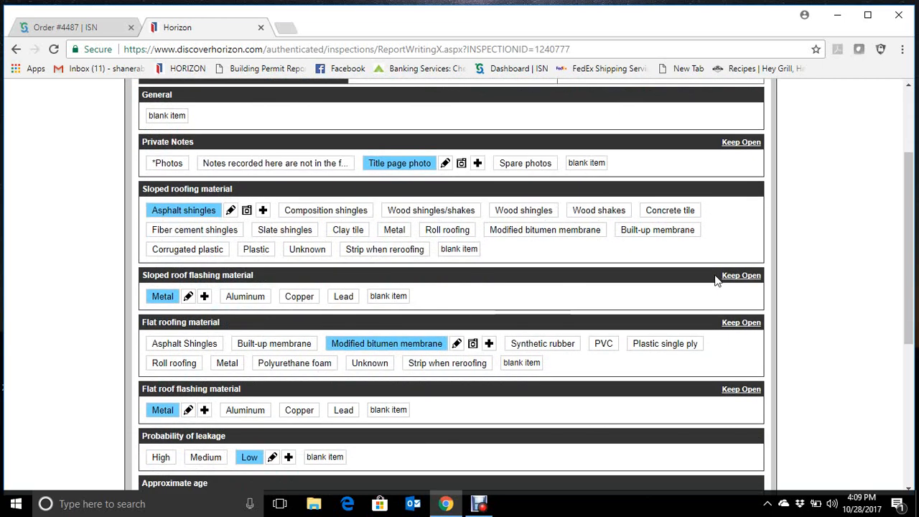
{"action": "scroll", "coordinate": [817, 285], "scroll_direction": "down", "scroll_amount": 1}
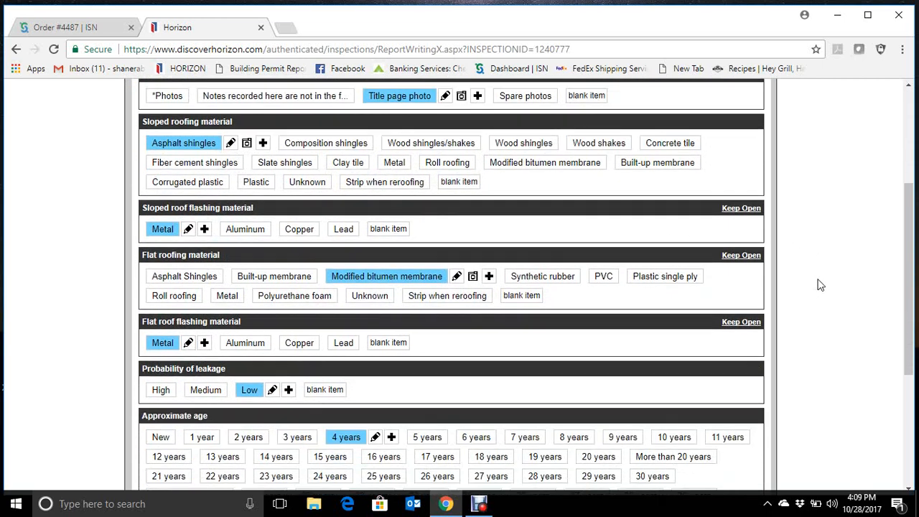
{"action": "scroll", "coordinate": [314, 252], "scroll_direction": "down", "scroll_amount": 1}
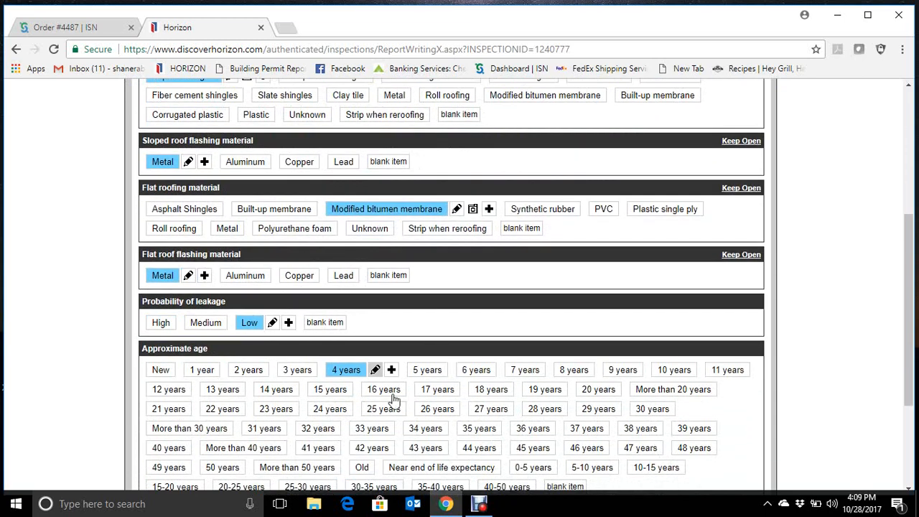
{"action": "scroll", "coordinate": [779, 338], "scroll_direction": "up", "scroll_amount": 4}
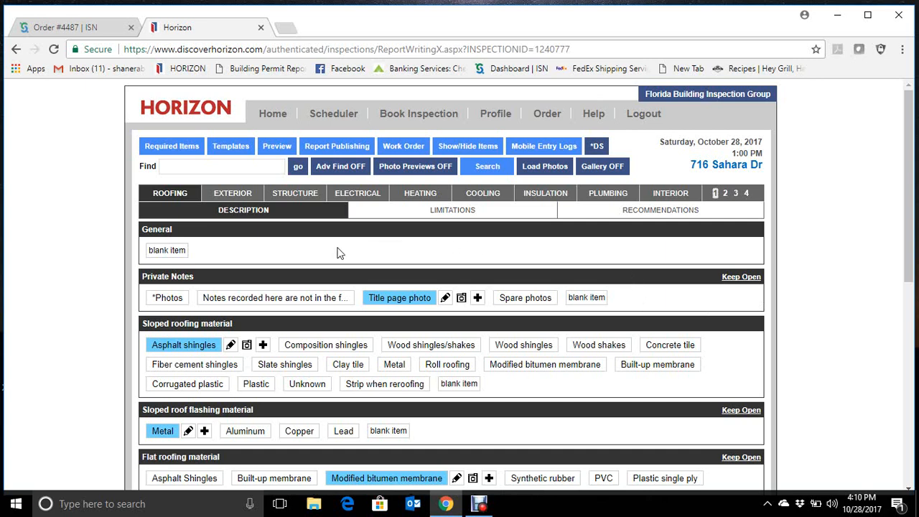
- Deselect the house front photo from the Title page photo item and copy that image to the report's title page
{"action": "left_click", "coordinate": [445, 298]}
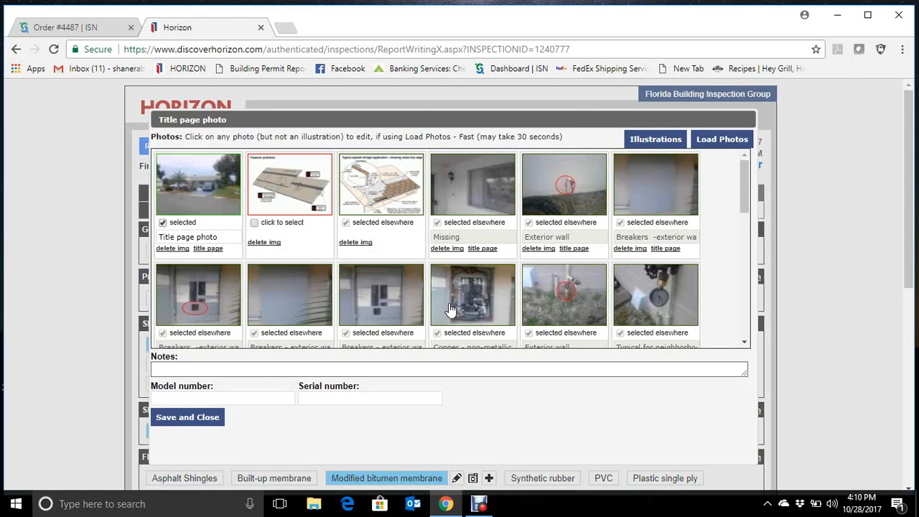
{"action": "left_click", "coordinate": [163, 223]}
{"action": "left_click", "coordinate": [216, 250]}
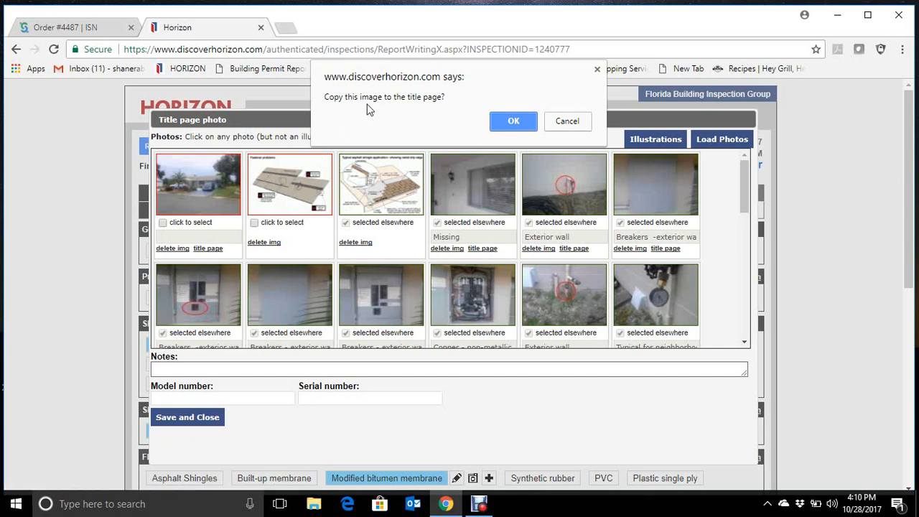
{"action": "left_click", "coordinate": [524, 122]}
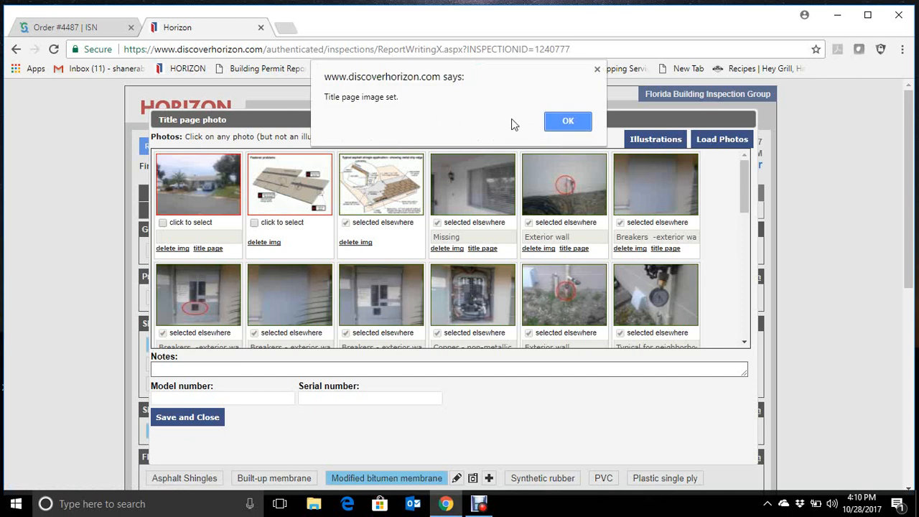
{"action": "left_click", "coordinate": [563, 122]}
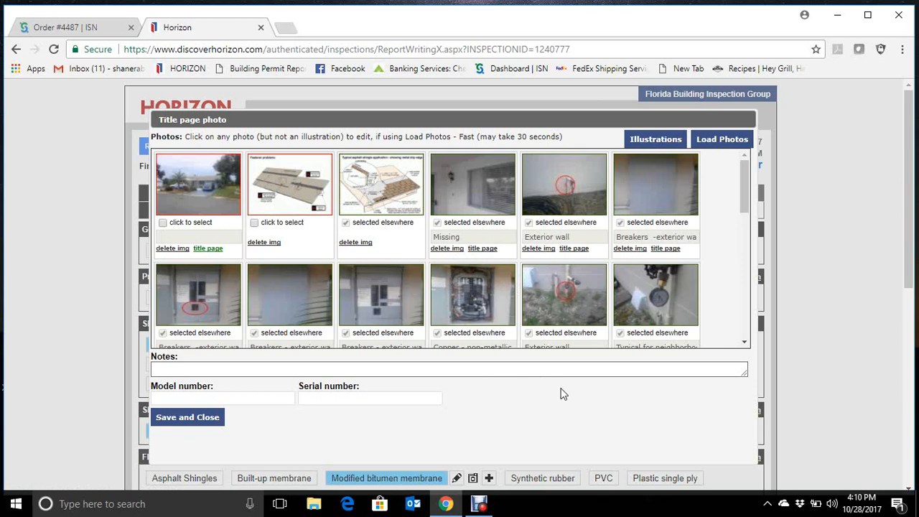
- Start loading photos into the report and browse to the inspected property's address folder in Pictures
{"action": "left_click", "coordinate": [716, 146]}
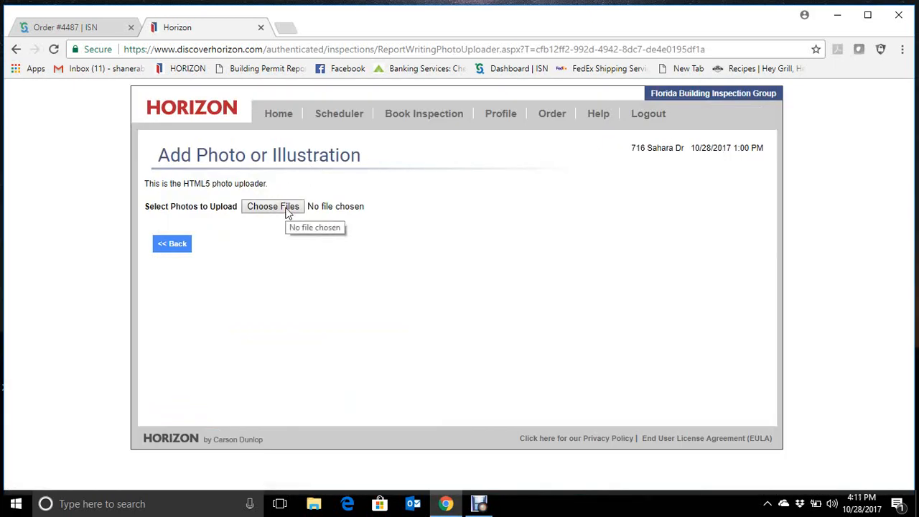
{"action": "left_click", "coordinate": [286, 213]}
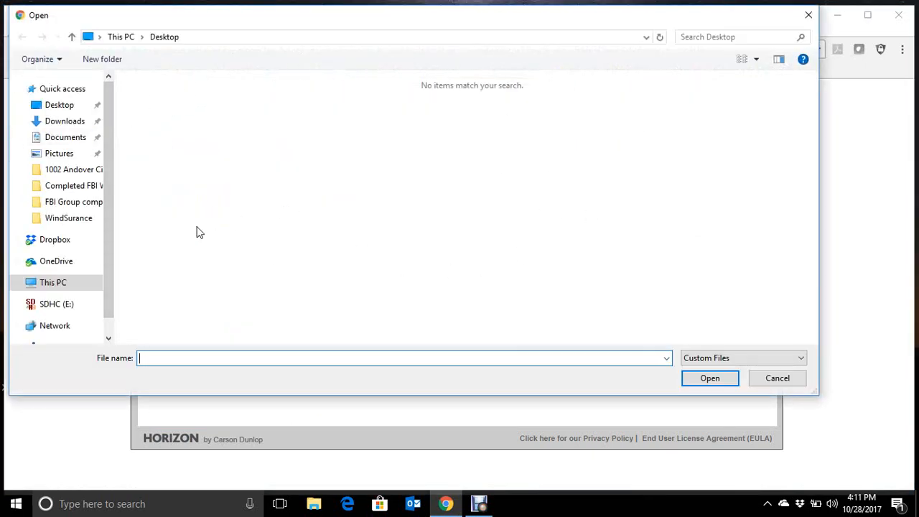
{"action": "left_click", "coordinate": [60, 155]}
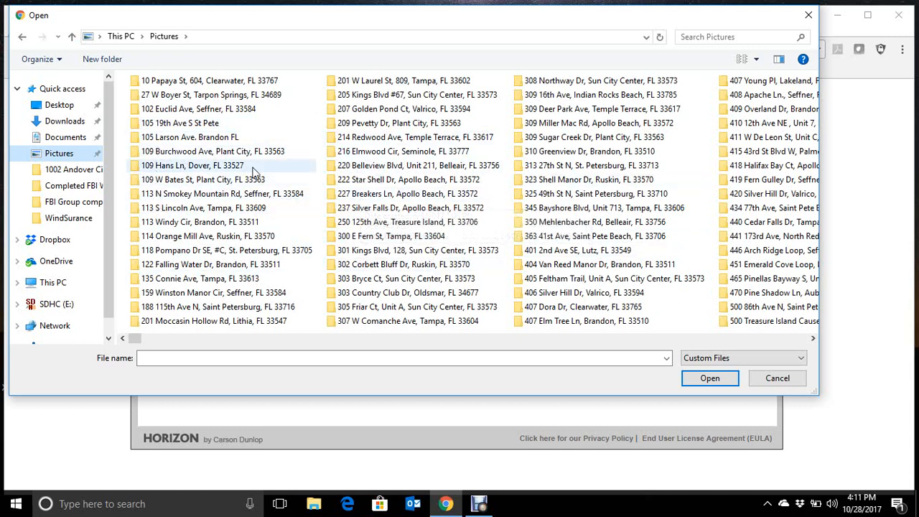
{"action": "scroll", "coordinate": [253, 173], "scroll_direction": "down", "scroll_amount": 5}
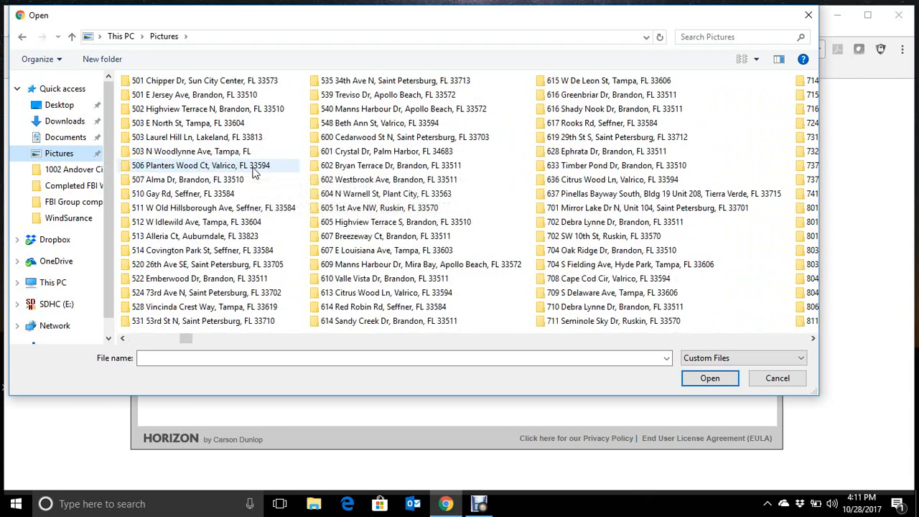
{"action": "scroll", "coordinate": [253, 172], "scroll_direction": "down", "scroll_amount": 2}
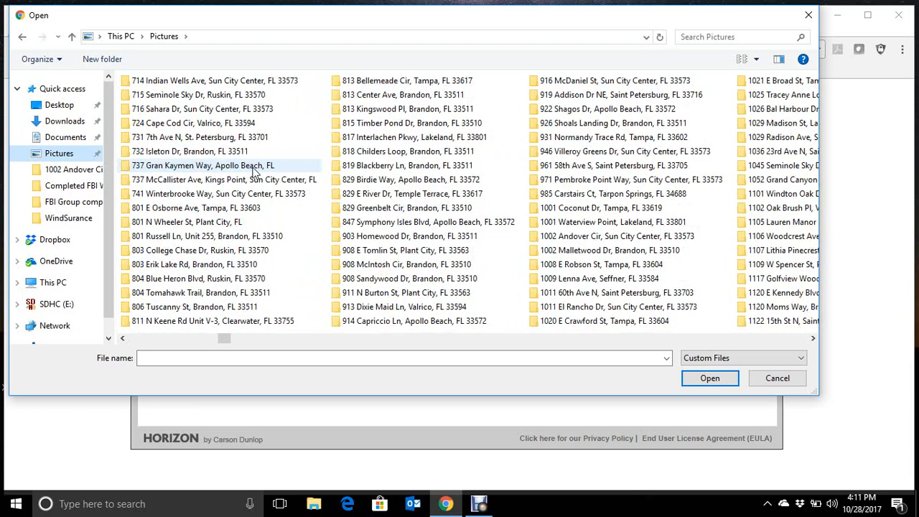
{"action": "double_click", "coordinate": [198, 113]}
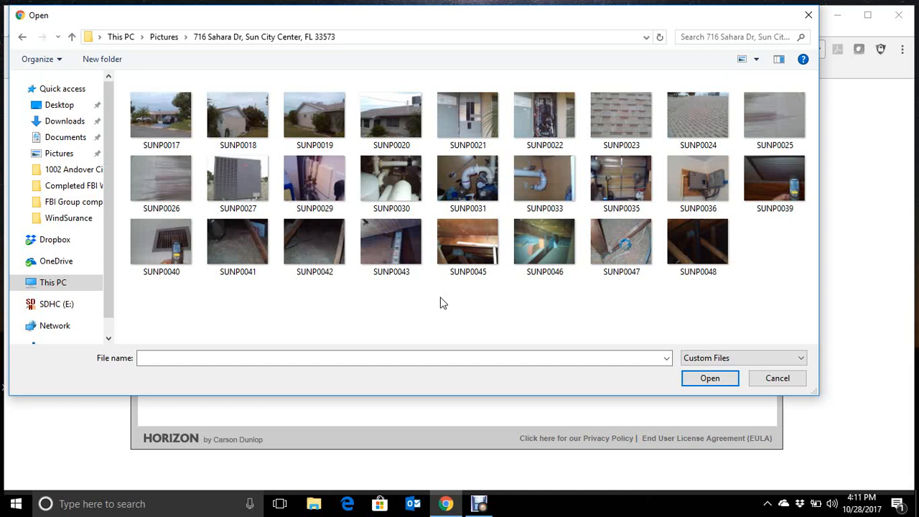
- Upload photos SUNP0039, SUNP0040, SUNP0041, SUNP0042, SUNP0047 and SUNP0048 to the report
{"action": "left_click", "coordinate": [780, 174]}
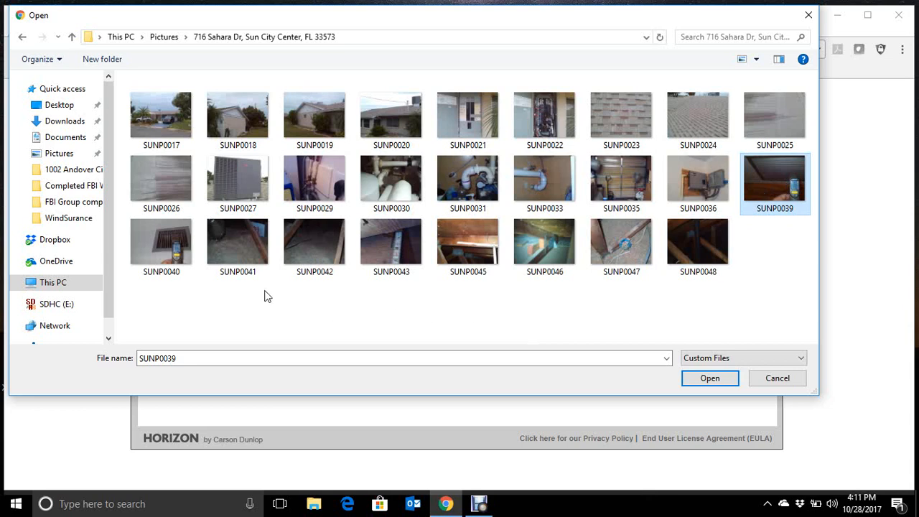
{"action": "left_click", "coordinate": [174, 265], "text": "ctrl"}
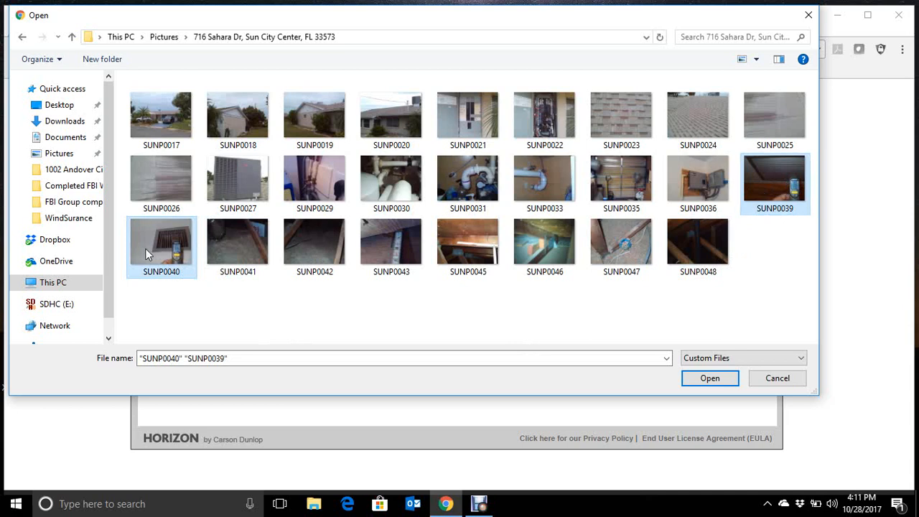
{"action": "left_click", "coordinate": [236, 261], "text": "ctrl"}
{"action": "left_click", "coordinate": [323, 267], "text": "ctrl"}
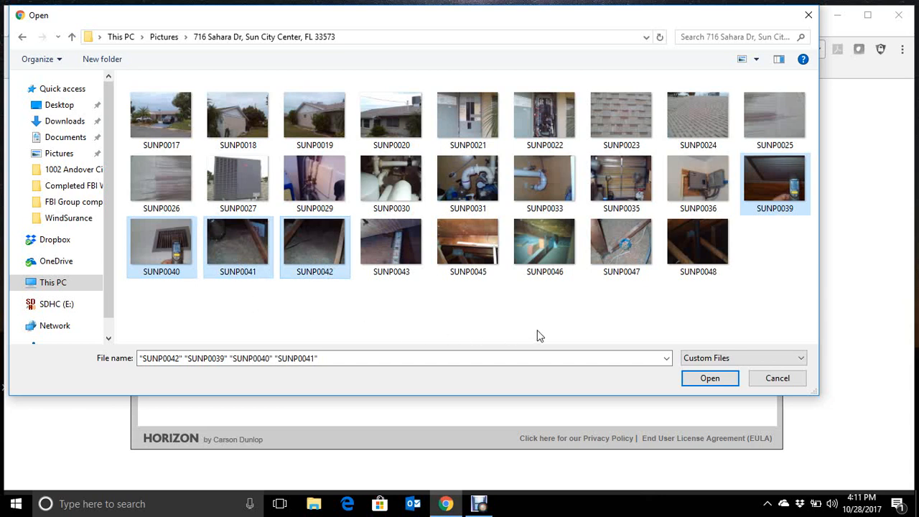
{"action": "left_click", "coordinate": [633, 251], "text": "ctrl"}
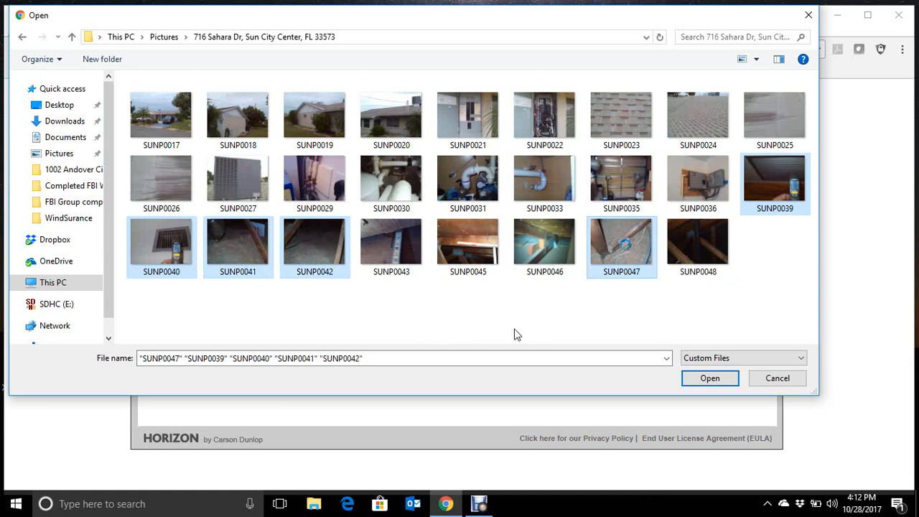
{"action": "left_click", "coordinate": [710, 238], "text": "ctrl"}
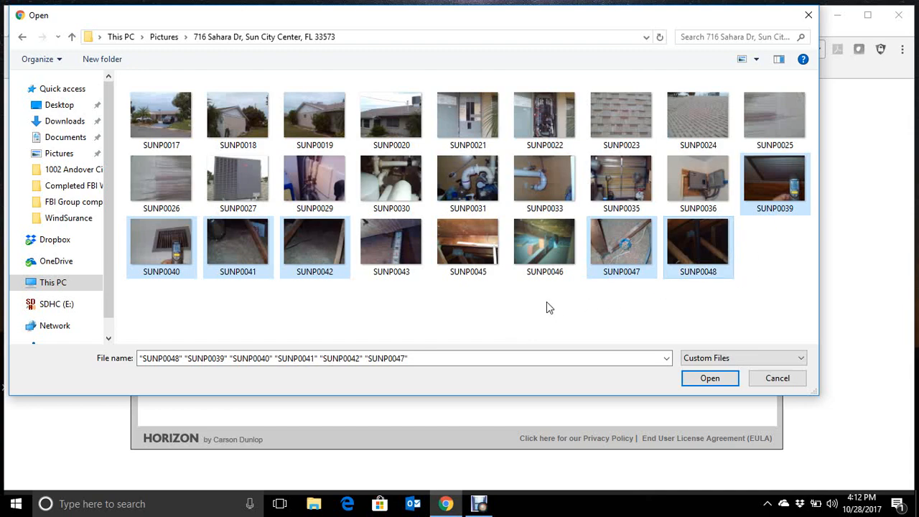
{"action": "left_click", "coordinate": [707, 379]}
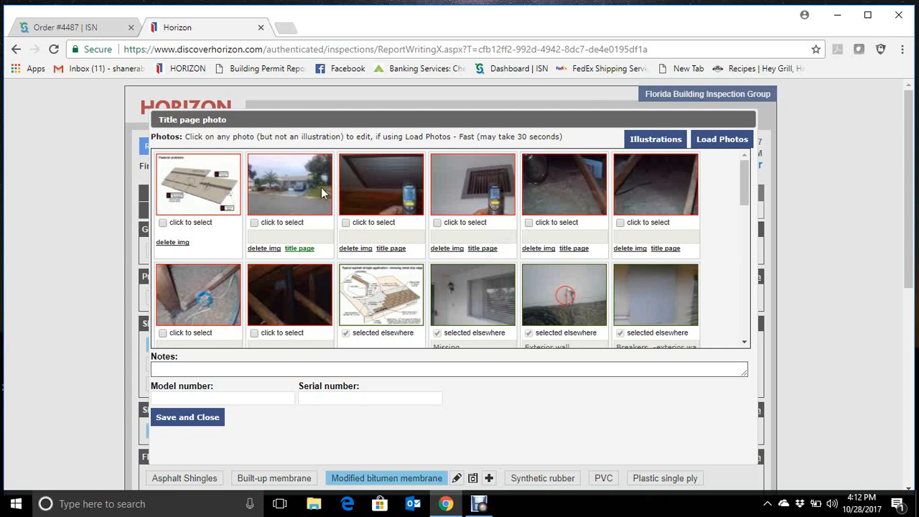
- Open the photo of the blue electrical box for editing and place a red arrow on it pointing at the box
{"action": "scroll", "coordinate": [451, 213], "scroll_direction": "down", "scroll_amount": 1}
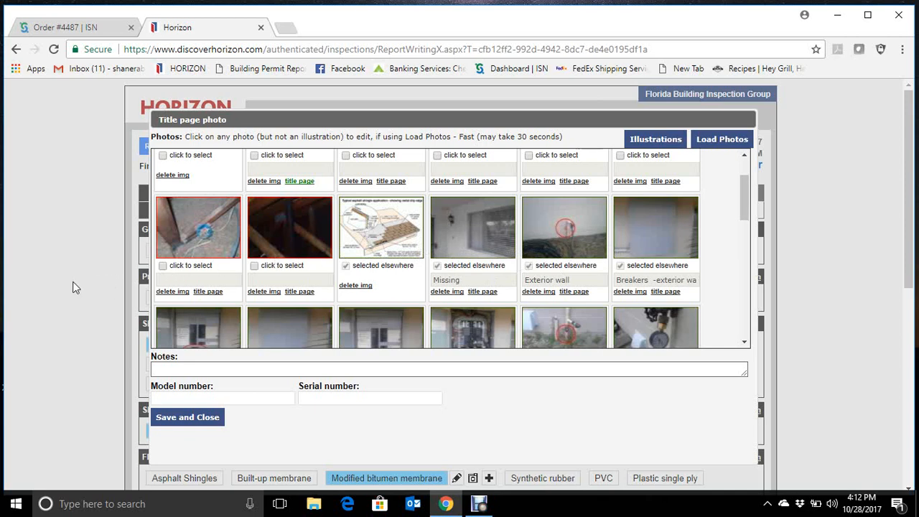
{"action": "left_click", "coordinate": [201, 249]}
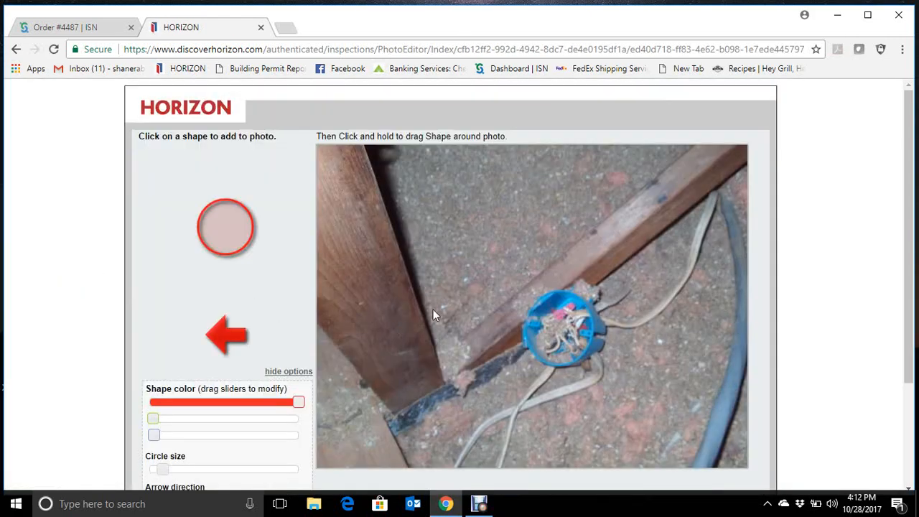
{"action": "scroll", "coordinate": [435, 287], "scroll_direction": "down", "scroll_amount": 1}
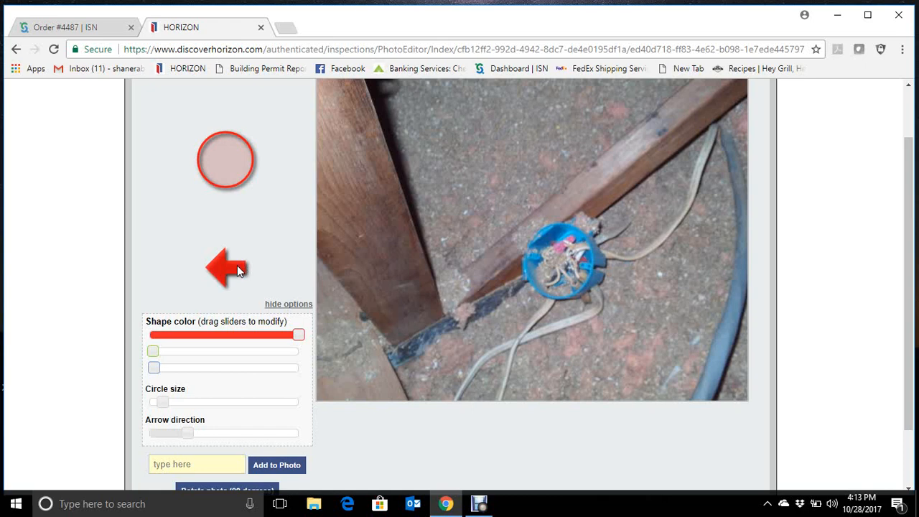
{"action": "left_click_drag", "start_coordinate": [237, 265], "coordinate": [468, 272]}
{"action": "left_click_drag", "start_coordinate": [514, 254], "coordinate": [663, 239]}
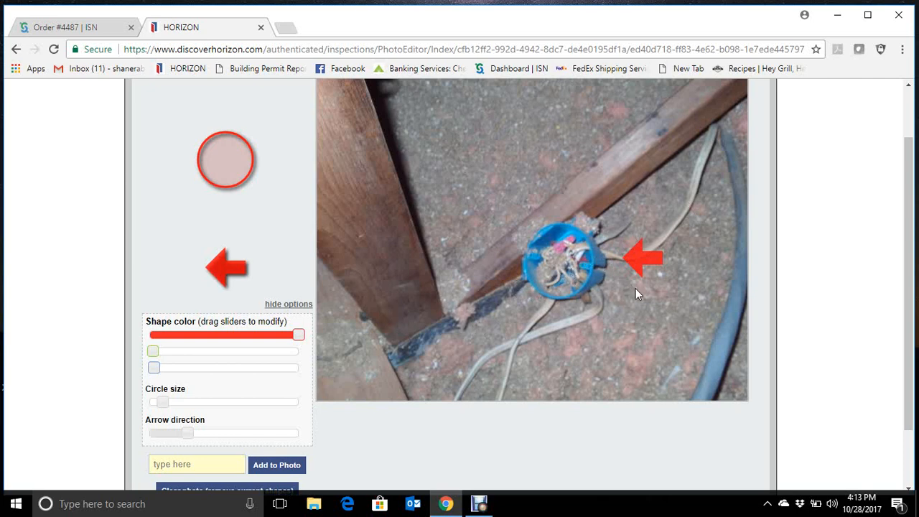
- Try out several arrow directions in the photo editor's shape options
{"action": "scroll", "coordinate": [107, 349], "scroll_direction": "down", "scroll_amount": 2}
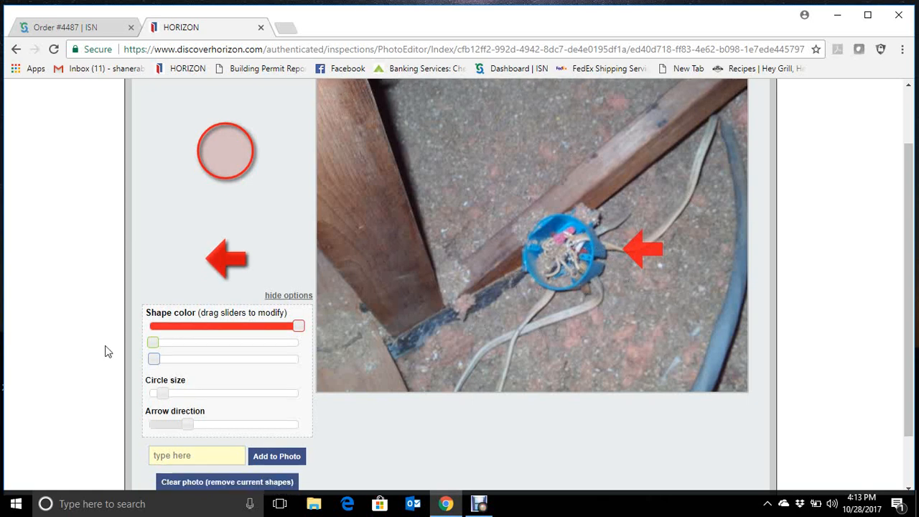
{"action": "left_click", "coordinate": [160, 366]}
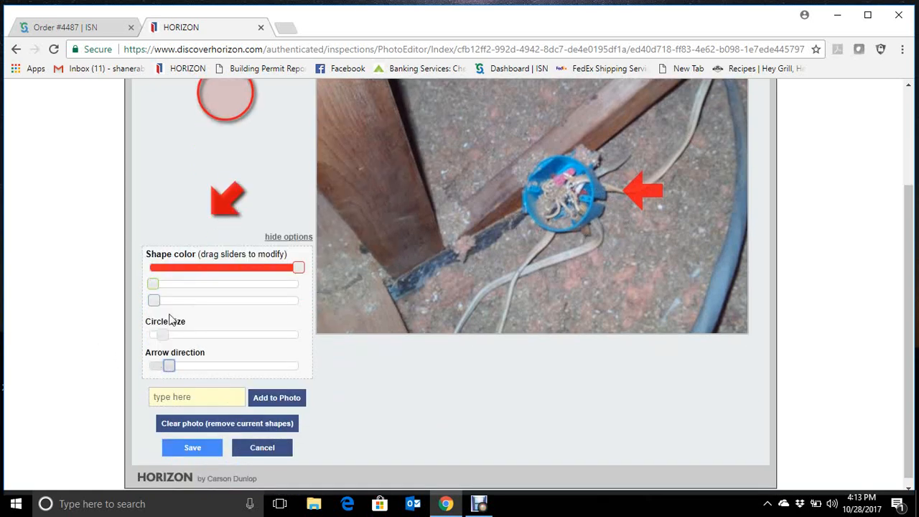
{"action": "left_click", "coordinate": [228, 369]}
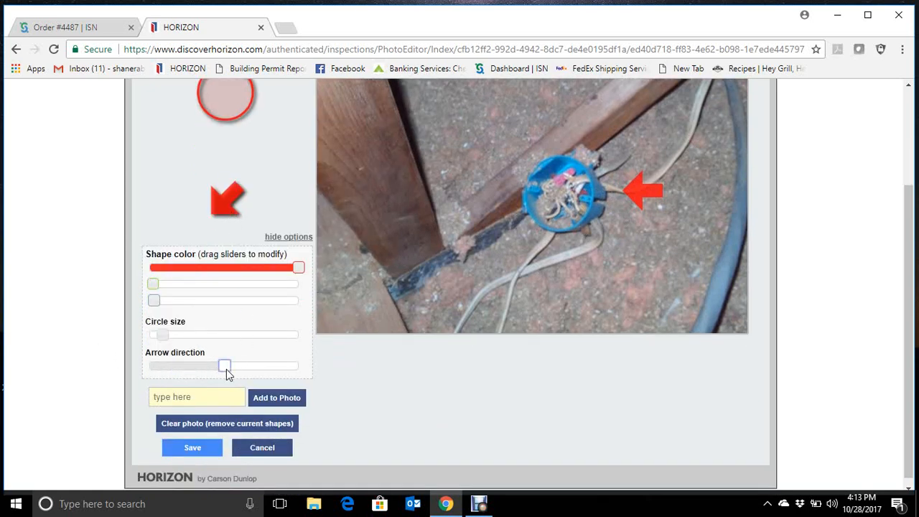
{"action": "left_click", "coordinate": [275, 370]}
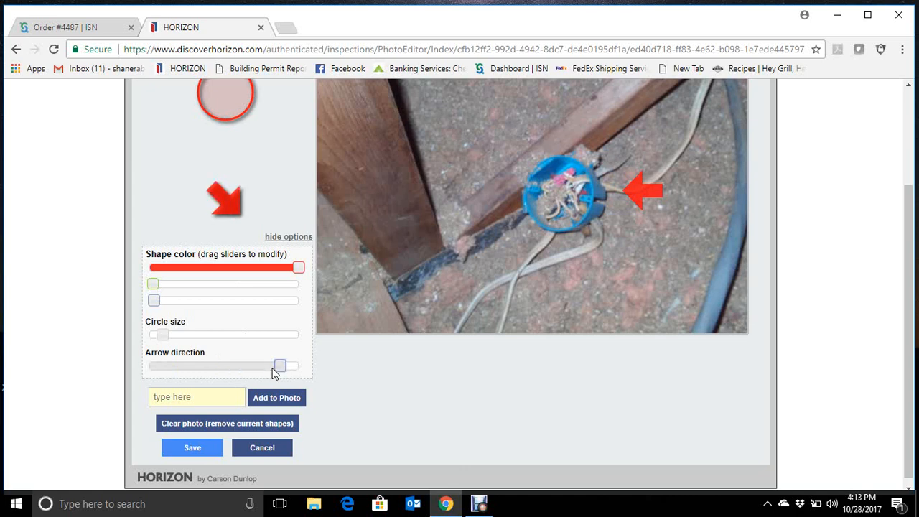
{"action": "left_click", "coordinate": [249, 366]}
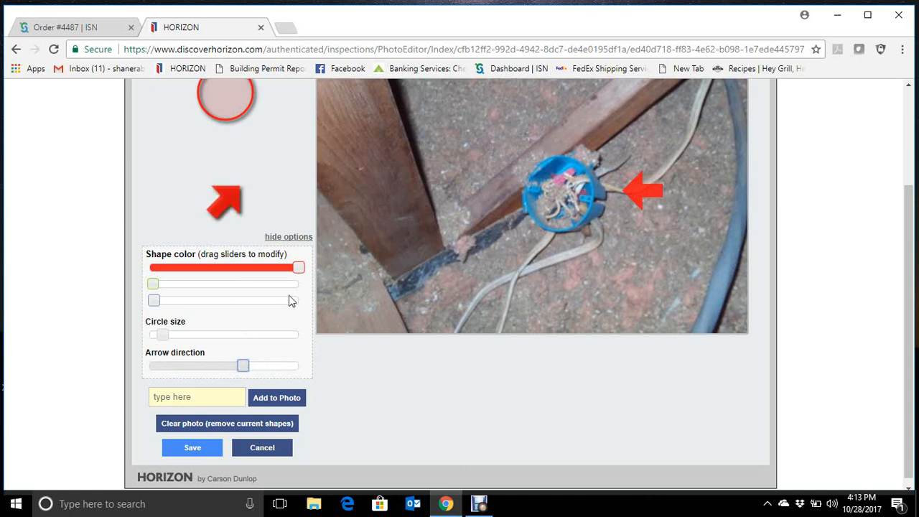
- Try out larger and smaller circle sizes in the photo editor's shape options
{"action": "scroll", "coordinate": [320, 386], "scroll_direction": "up", "scroll_amount": 1}
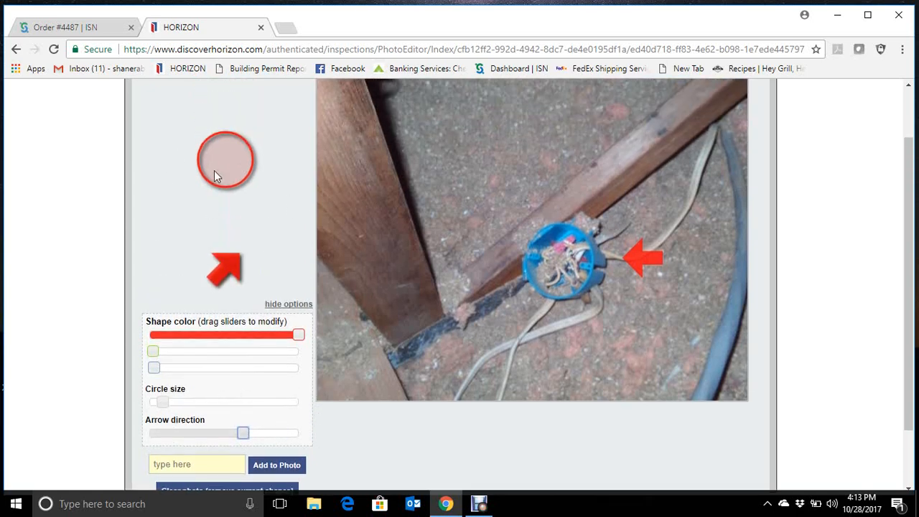
{"action": "left_click", "coordinate": [206, 404]}
{"action": "left_click", "coordinate": [267, 407]}
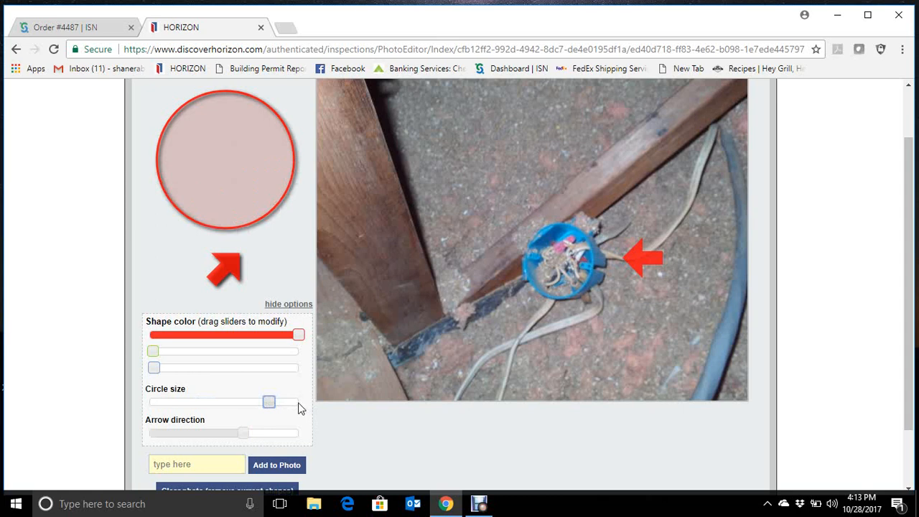
{"action": "left_click", "coordinate": [298, 404]}
{"action": "left_click", "coordinate": [181, 406]}
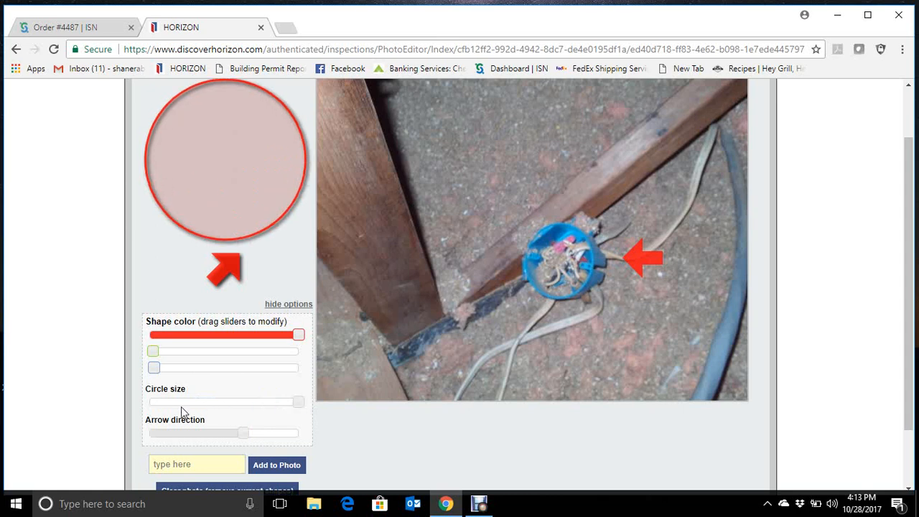
{"action": "left_click", "coordinate": [178, 405]}
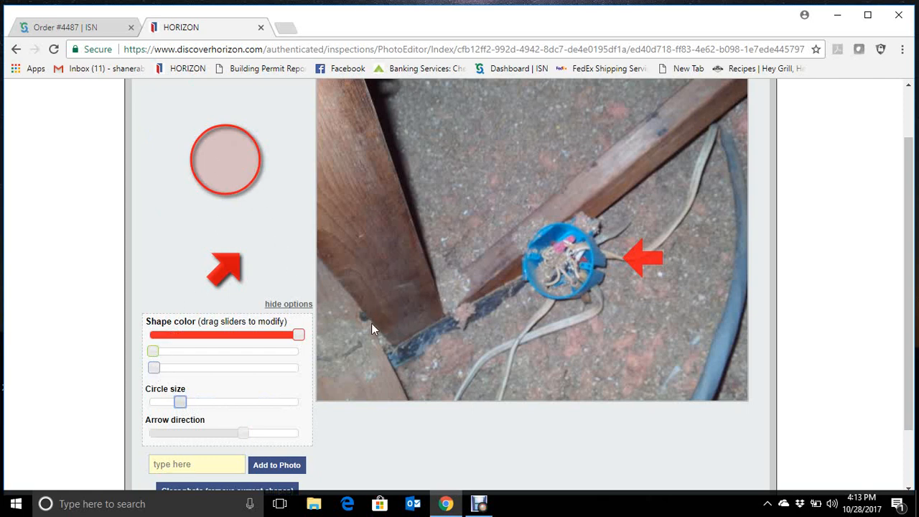
- Save the electrical box photo with its arrow annotation
{"action": "scroll", "coordinate": [354, 384], "scroll_direction": "down", "scroll_amount": 2}
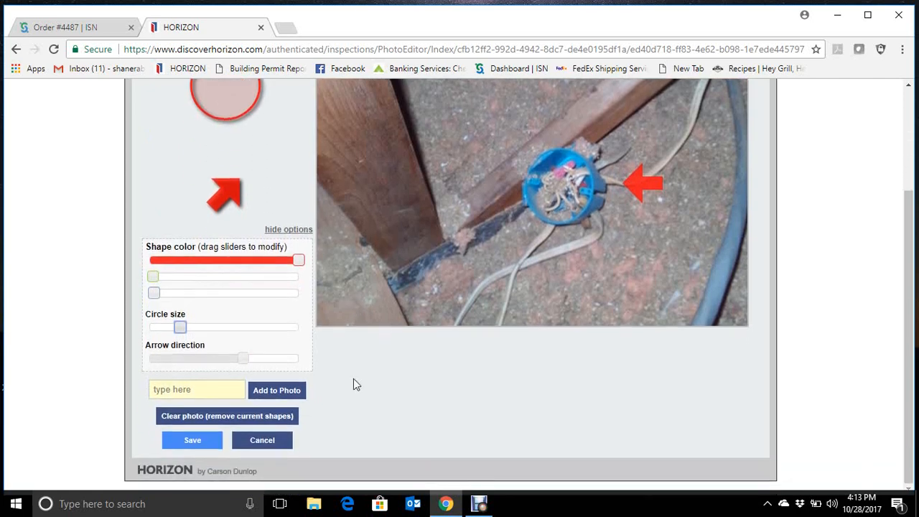
{"action": "left_click", "coordinate": [203, 442]}
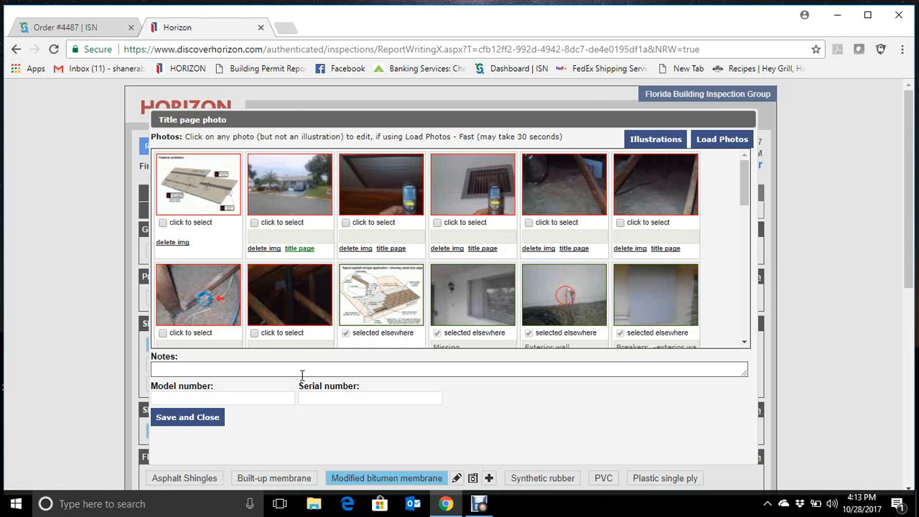
- Open the attic photo of the dark vertical pipe for editing and place a red arrow pointing at the pipe
{"action": "left_click", "coordinate": [305, 312]}
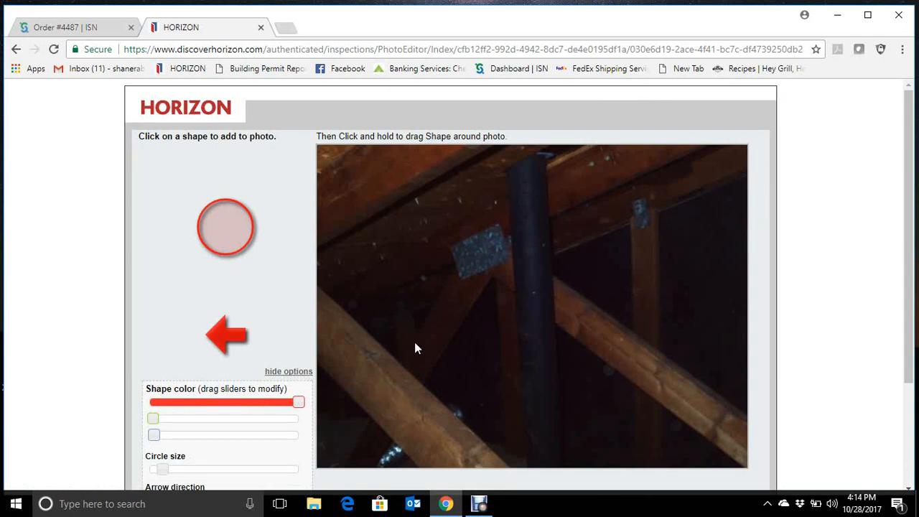
{"action": "scroll", "coordinate": [414, 344], "scroll_direction": "down", "scroll_amount": 1}
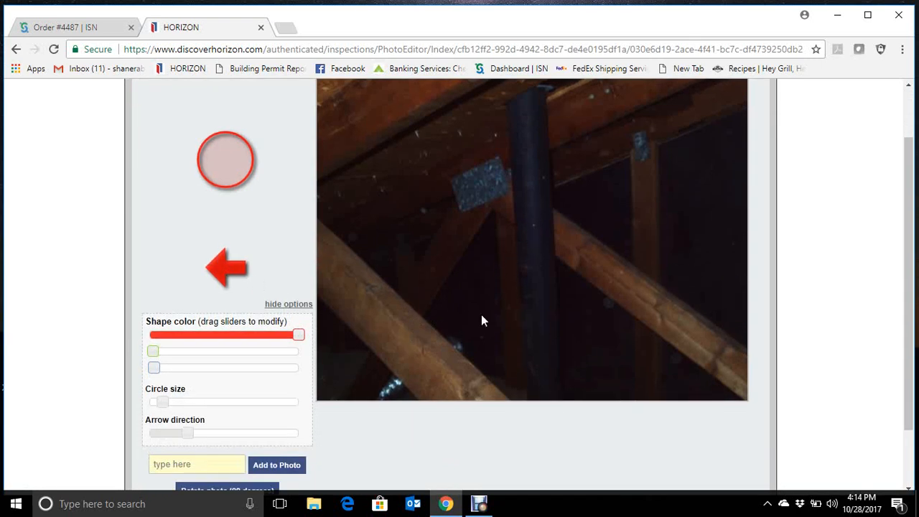
{"action": "left_click", "coordinate": [234, 265]}
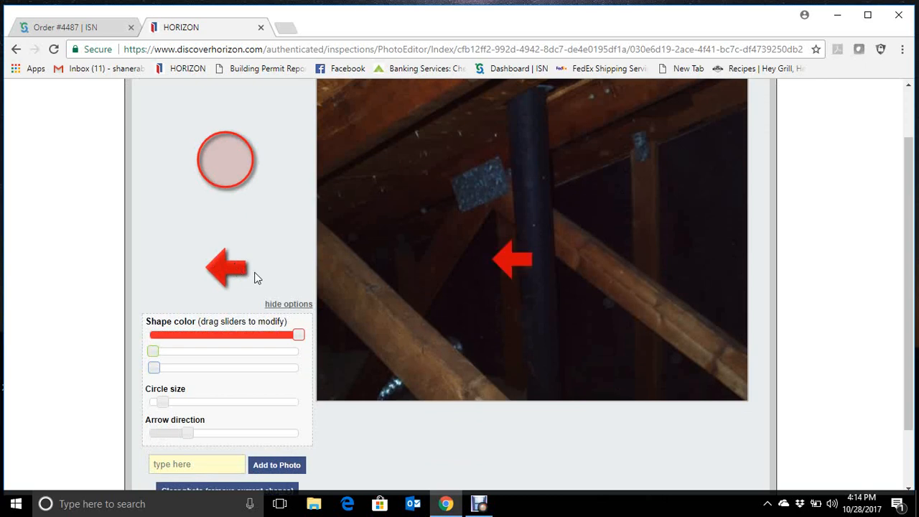
{"action": "left_click_drag", "start_coordinate": [564, 239], "coordinate": [607, 220]}
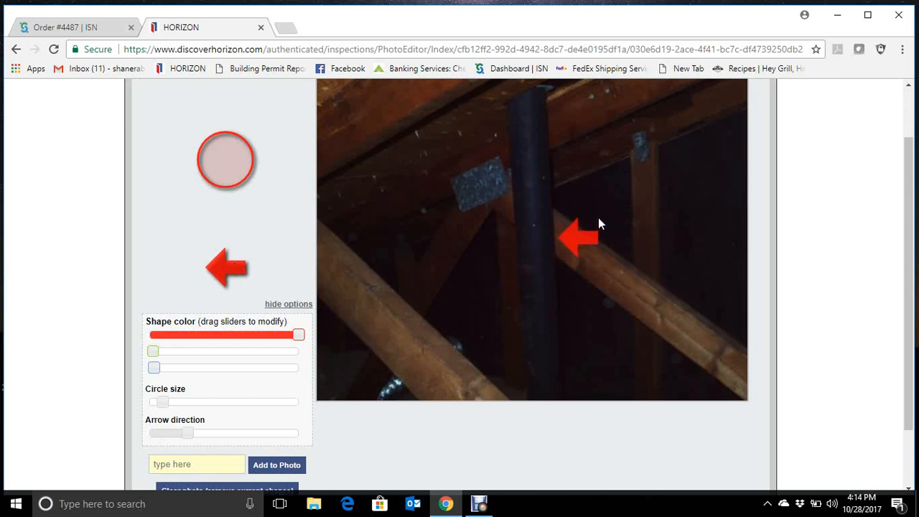
- Replace the pipe photo's arrow with a red right-pointing arrow aimed at the pipe from its other side, and save the photo
{"action": "scroll", "coordinate": [421, 341], "scroll_direction": "down", "scroll_amount": 1}
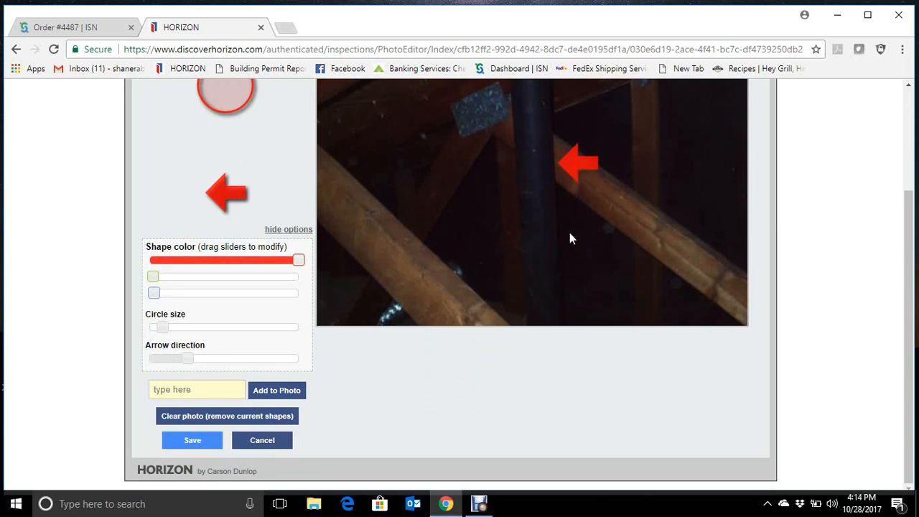
{"action": "left_click", "coordinate": [241, 422]}
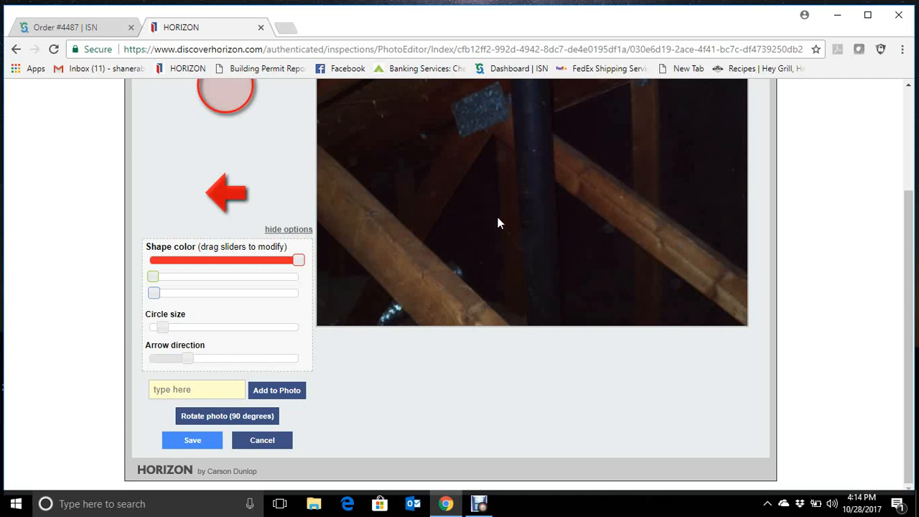
{"action": "left_click", "coordinate": [261, 359]}
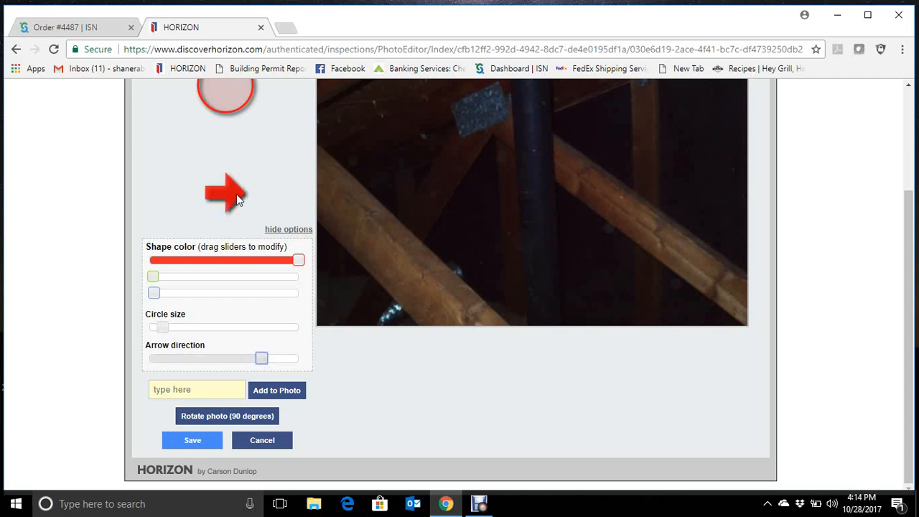
{"action": "left_click_drag", "start_coordinate": [236, 194], "coordinate": [474, 192]}
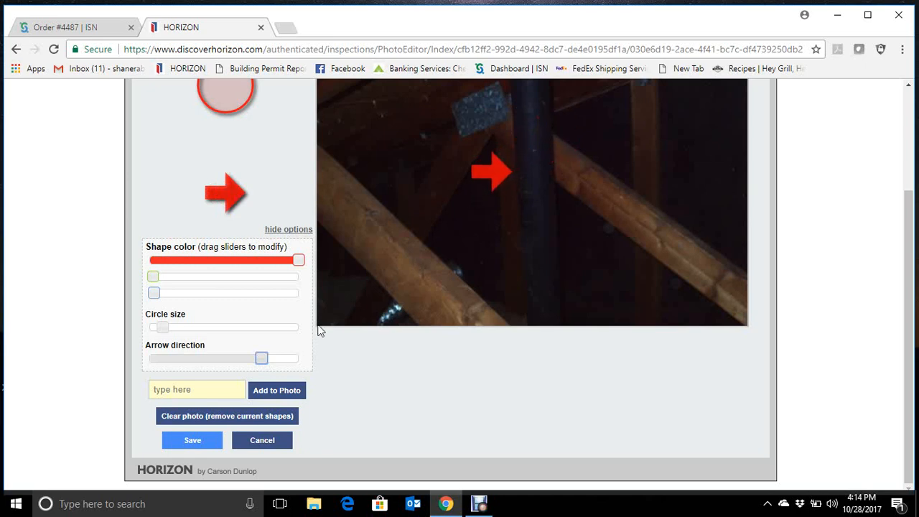
{"action": "left_click", "coordinate": [211, 450]}
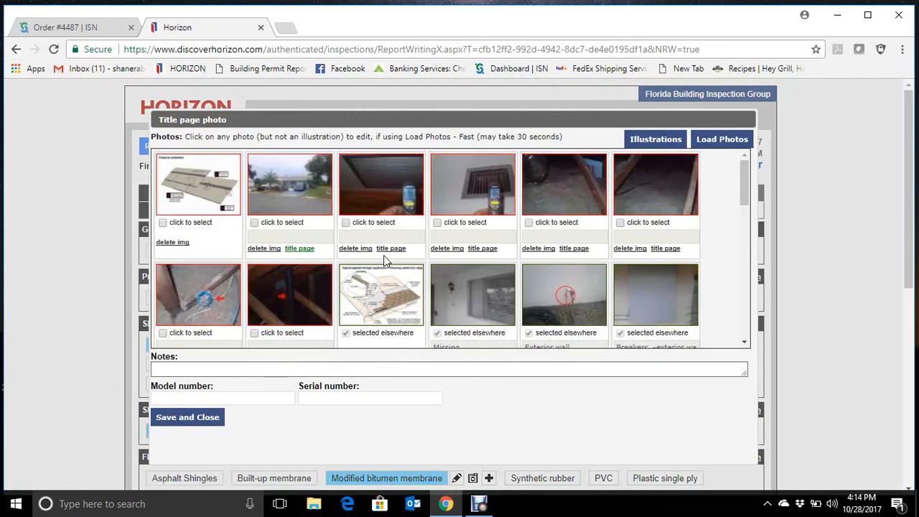
- Open the front window photo captioned Missing, add a red arrow pointing at the window's near edge, and save the photo
{"action": "scroll", "coordinate": [384, 261], "scroll_direction": "down", "scroll_amount": 1}
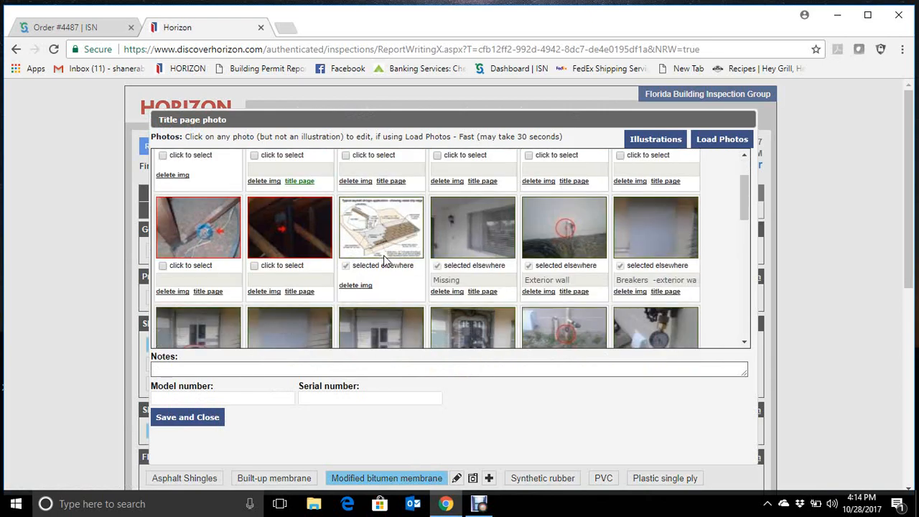
{"action": "left_click", "coordinate": [487, 252]}
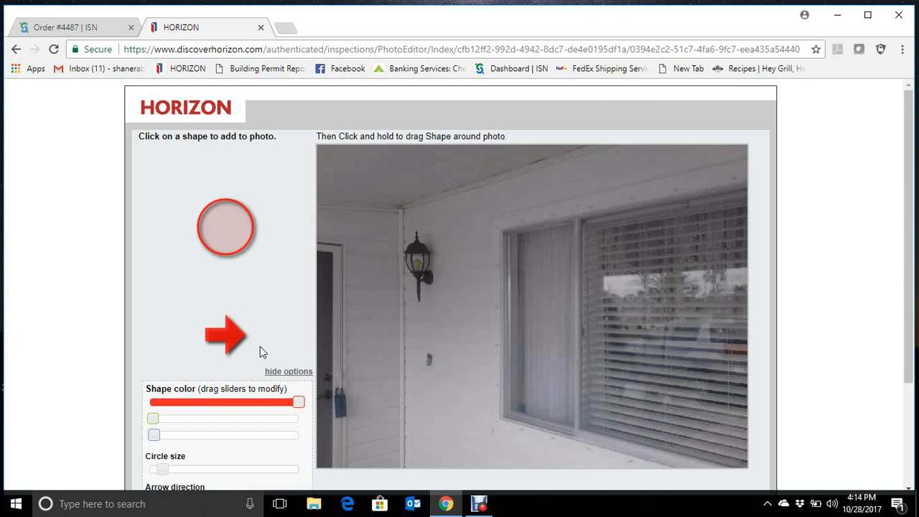
{"action": "left_click", "coordinate": [237, 336]}
{"action": "left_click_drag", "start_coordinate": [527, 293], "coordinate": [482, 348]}
{"action": "scroll", "coordinate": [481, 349], "scroll_direction": "down", "scroll_amount": 2}
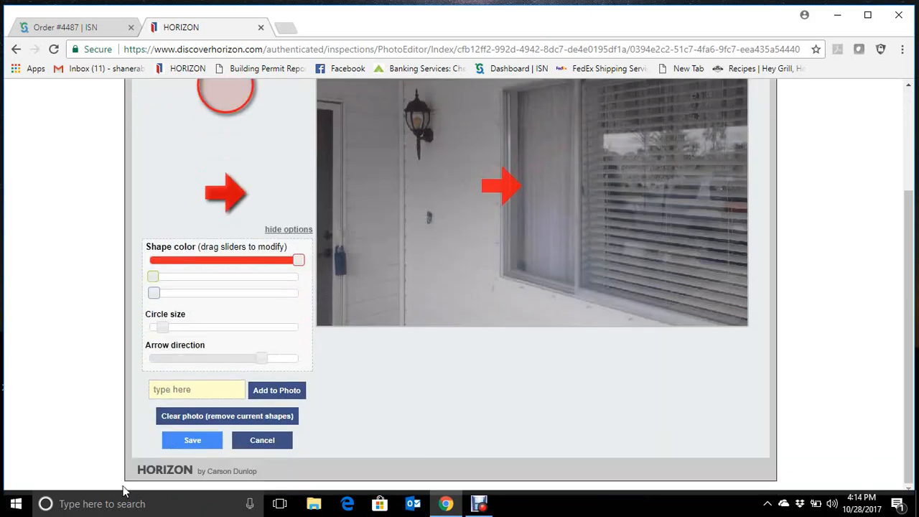
{"action": "left_click", "coordinate": [182, 448]}
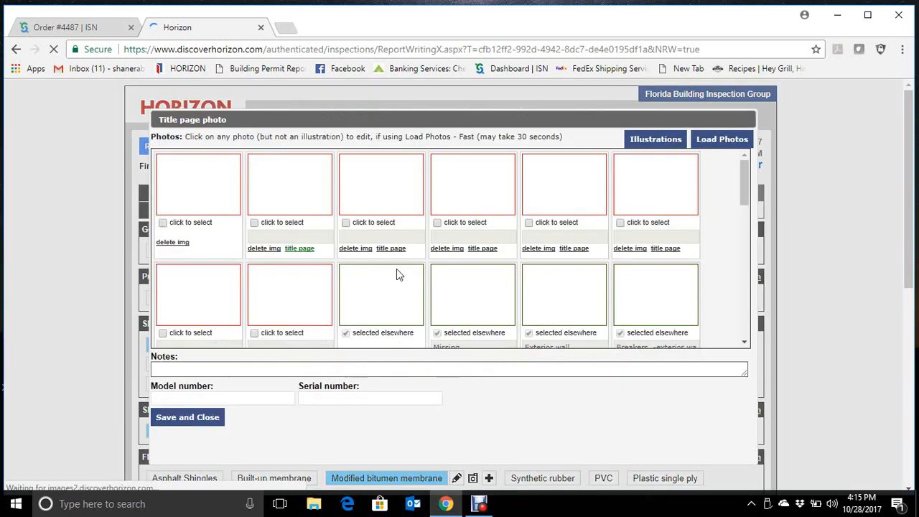
- Look through all photos in the report's gallery, checking their annotations, captions and which ones are already assigned to report items
{"action": "scroll", "coordinate": [396, 270], "scroll_direction": "down", "scroll_amount": 3}
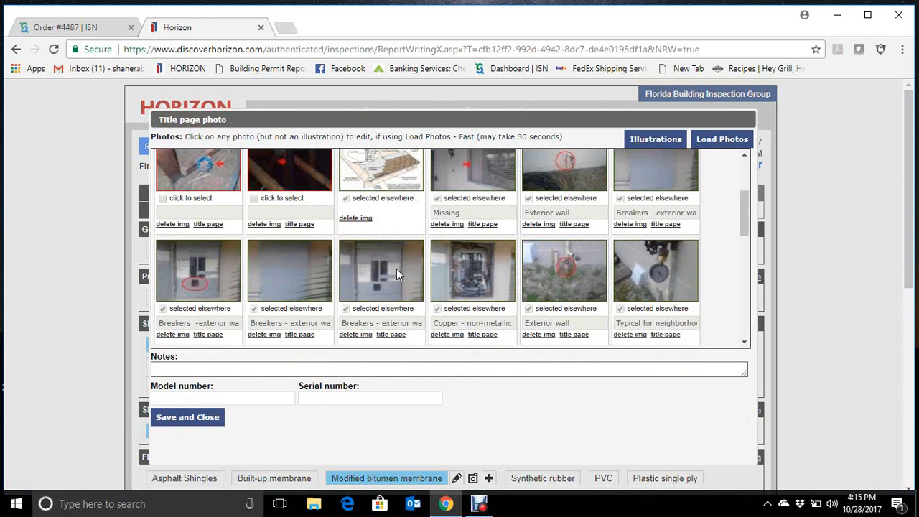
{"action": "scroll", "coordinate": [397, 272], "scroll_direction": "up", "scroll_amount": 1}
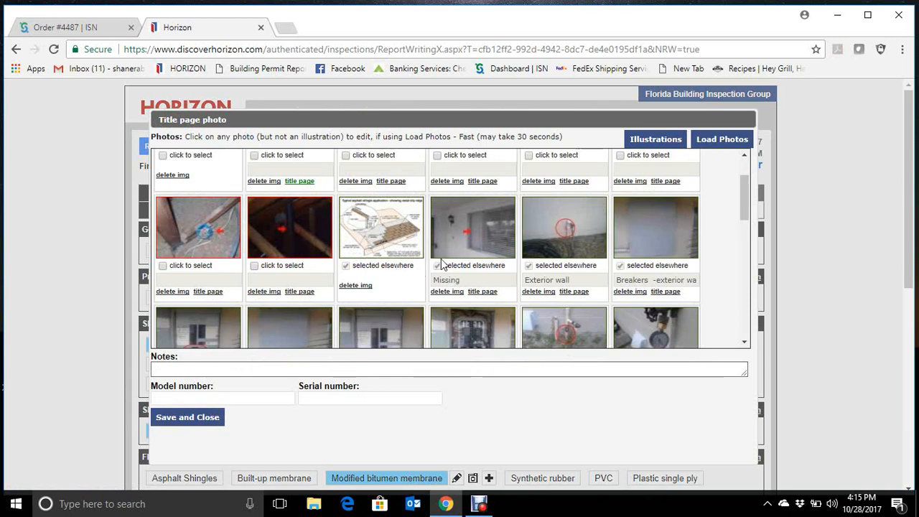
{"action": "scroll", "coordinate": [440, 260], "scroll_direction": "down", "scroll_amount": 1}
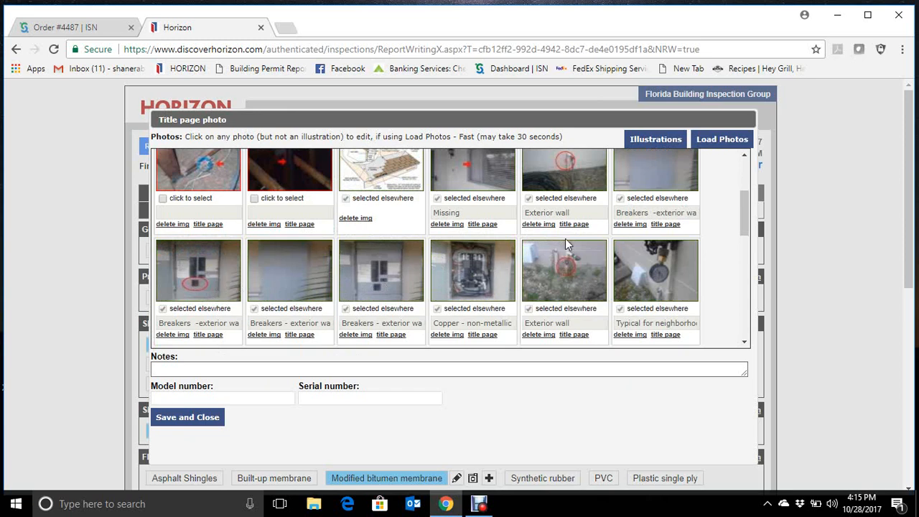
{"action": "scroll", "coordinate": [449, 282], "scroll_direction": "down", "scroll_amount": 2}
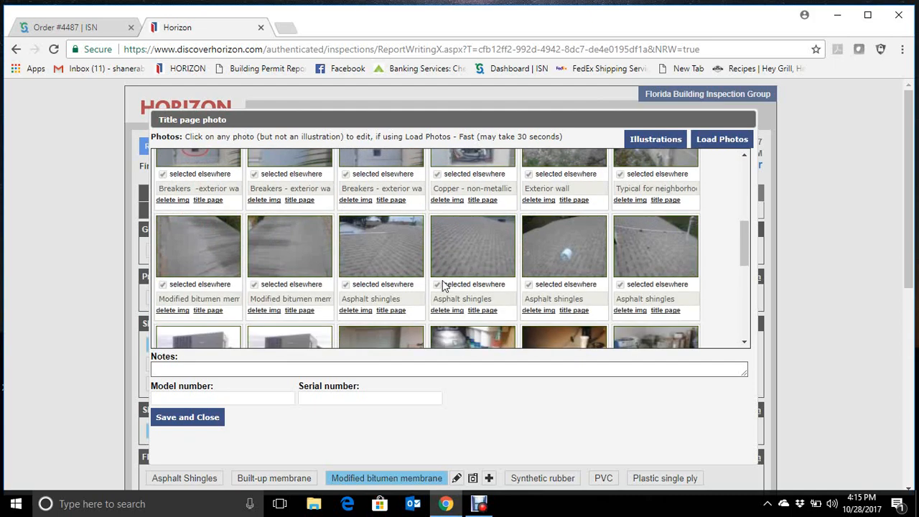
{"action": "scroll", "coordinate": [443, 286], "scroll_direction": "down", "scroll_amount": 1}
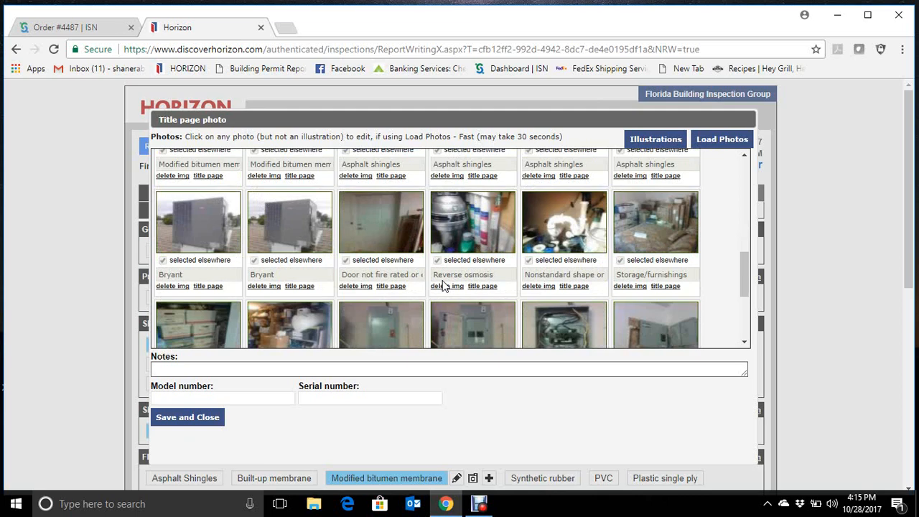
{"action": "scroll", "coordinate": [442, 285], "scroll_direction": "down", "scroll_amount": 1}
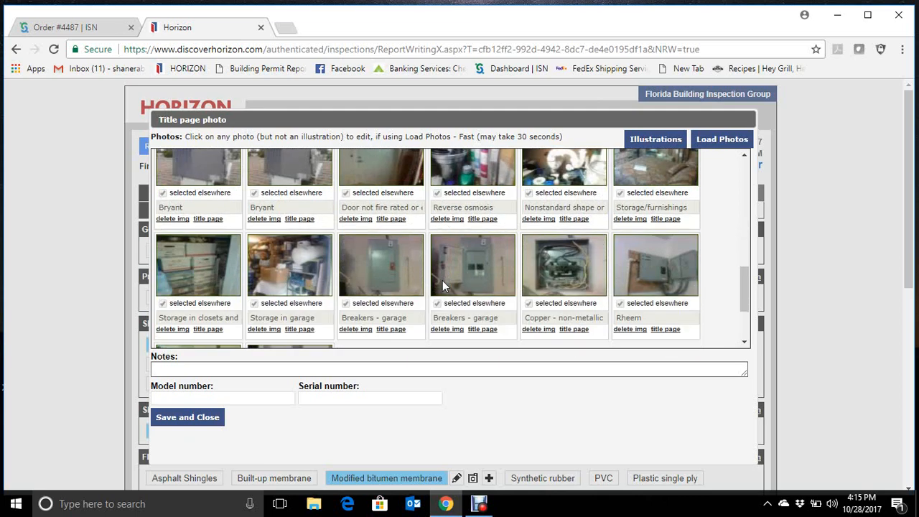
{"action": "scroll", "coordinate": [442, 285], "scroll_direction": "down", "scroll_amount": 1}
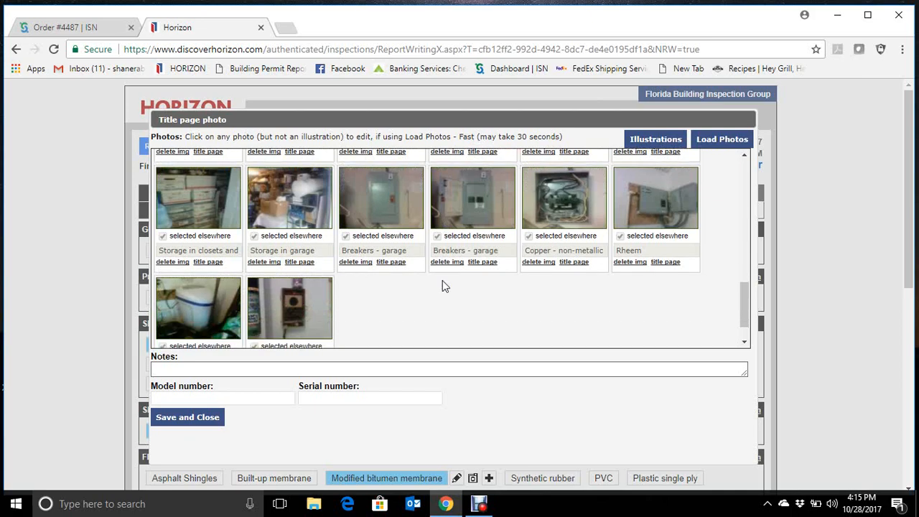
{"action": "scroll", "coordinate": [443, 286], "scroll_direction": "down", "scroll_amount": 2}
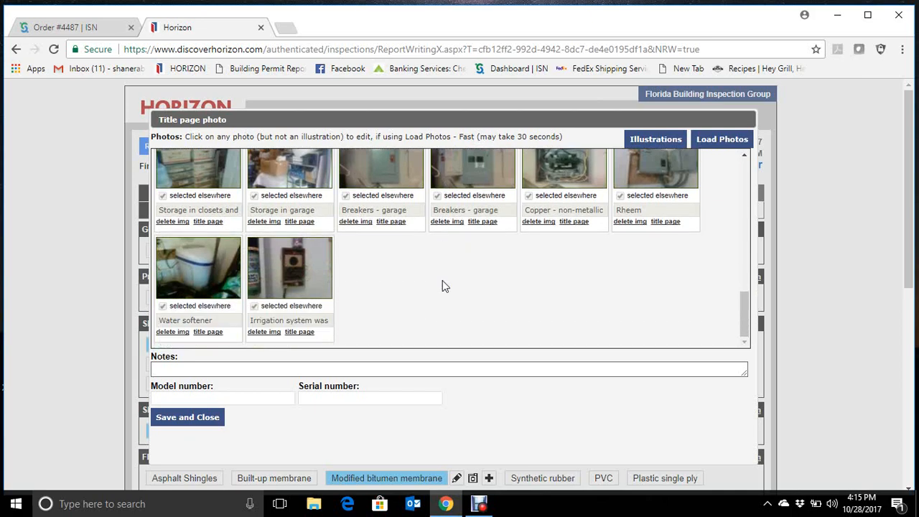
{"action": "scroll", "coordinate": [841, 304], "scroll_direction": "up", "scroll_amount": 1}
{"action": "scroll", "coordinate": [652, 309], "scroll_direction": "up", "scroll_amount": 2}
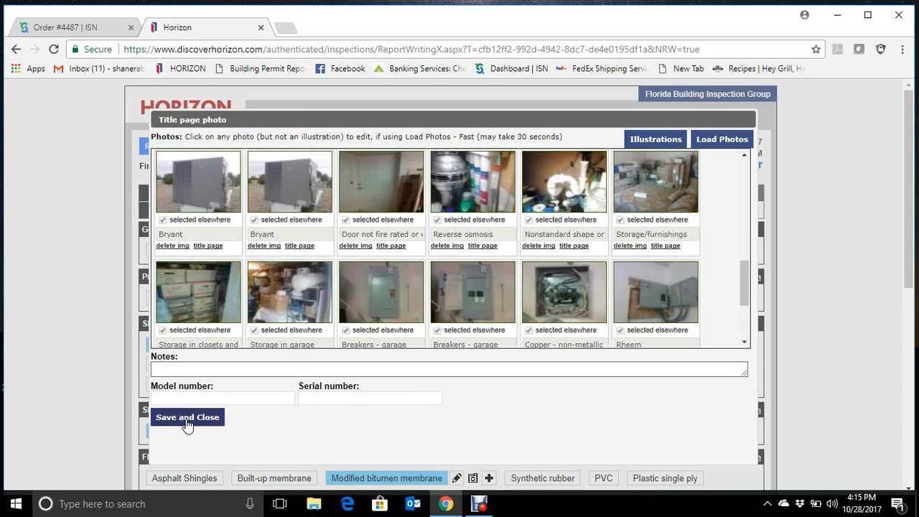
- Save and close the title page photo dialog, then deselect the Title page photo item under Private Notes
{"action": "left_click", "coordinate": [187, 417]}
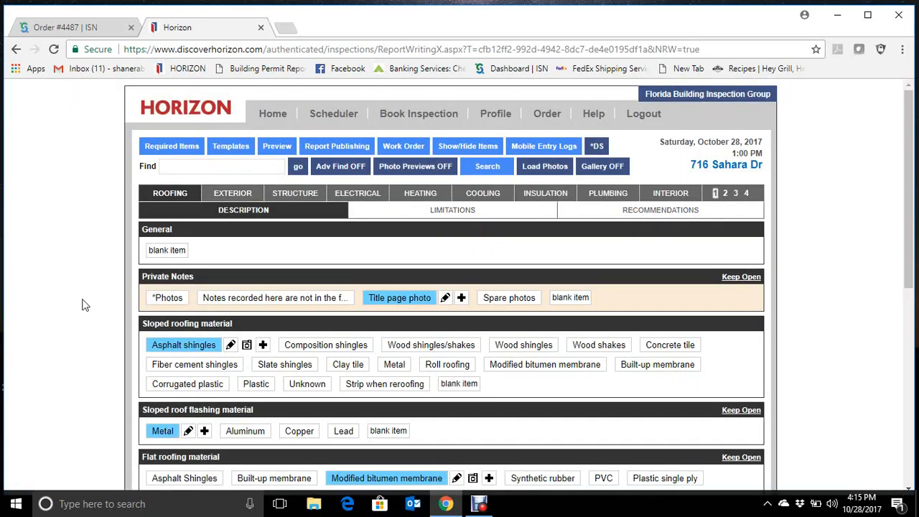
{"action": "left_click", "coordinate": [393, 303]}
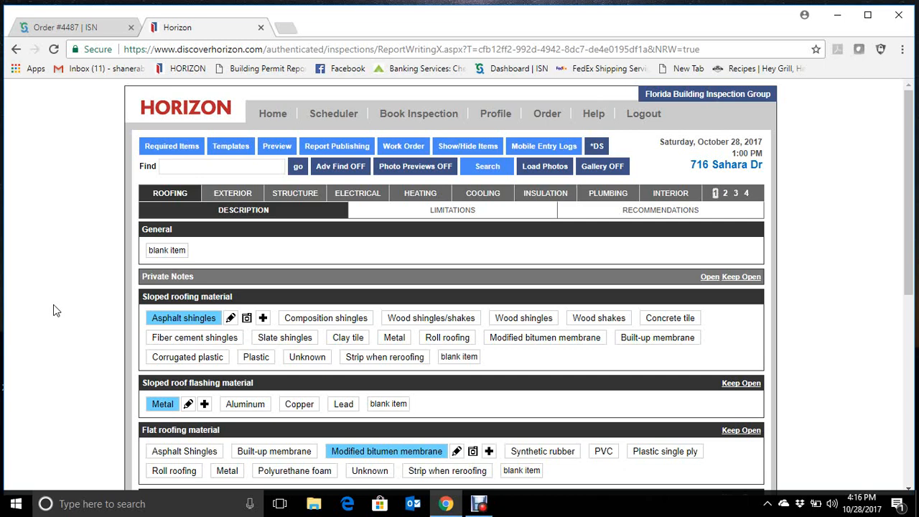
- Review the Roofing description's selections for roofing and flashing materials, leakage probability, approximate age and typical life expectancy
{"action": "scroll", "coordinate": [56, 310], "scroll_direction": "down", "scroll_amount": 1}
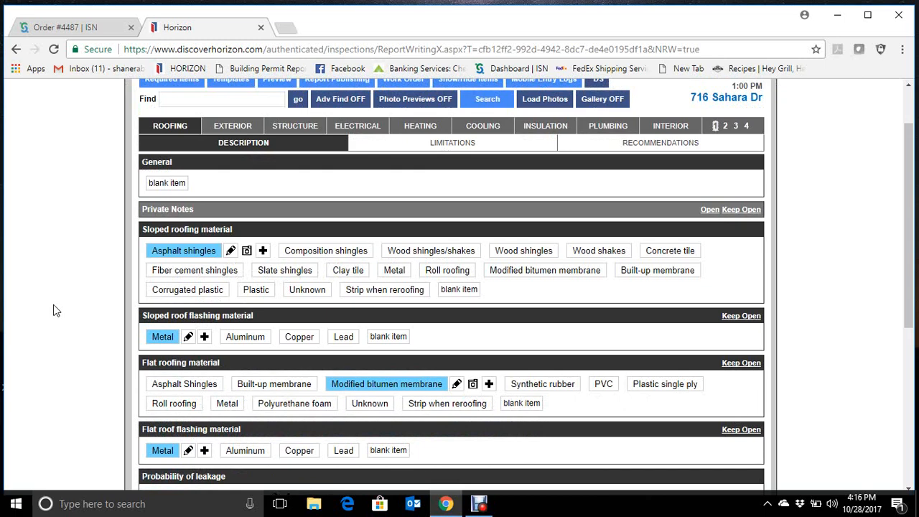
{"action": "scroll", "coordinate": [56, 310], "scroll_direction": "down", "scroll_amount": 1}
{"action": "scroll", "coordinate": [56, 310], "scroll_direction": "down", "scroll_amount": 4}
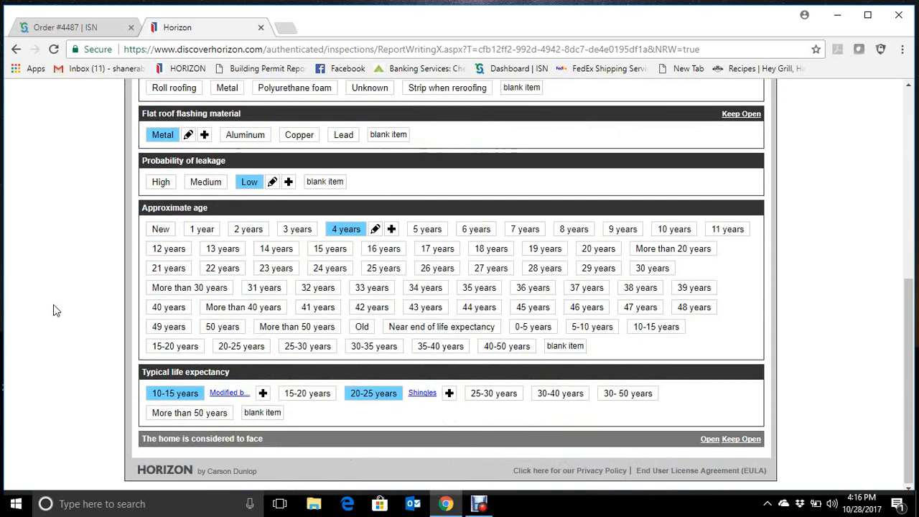
{"action": "scroll", "coordinate": [56, 310], "scroll_direction": "up", "scroll_amount": 6}
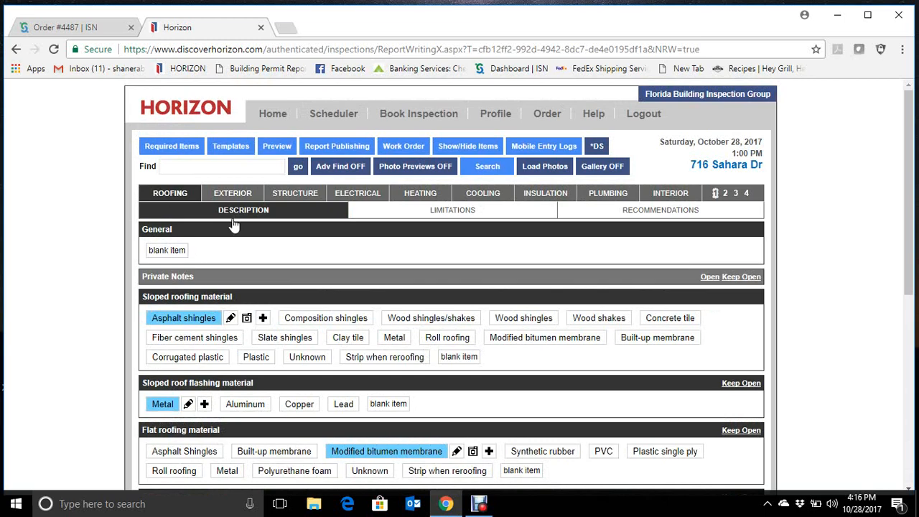
{"action": "scroll", "coordinate": [87, 292], "scroll_direction": "down", "scroll_amount": 1}
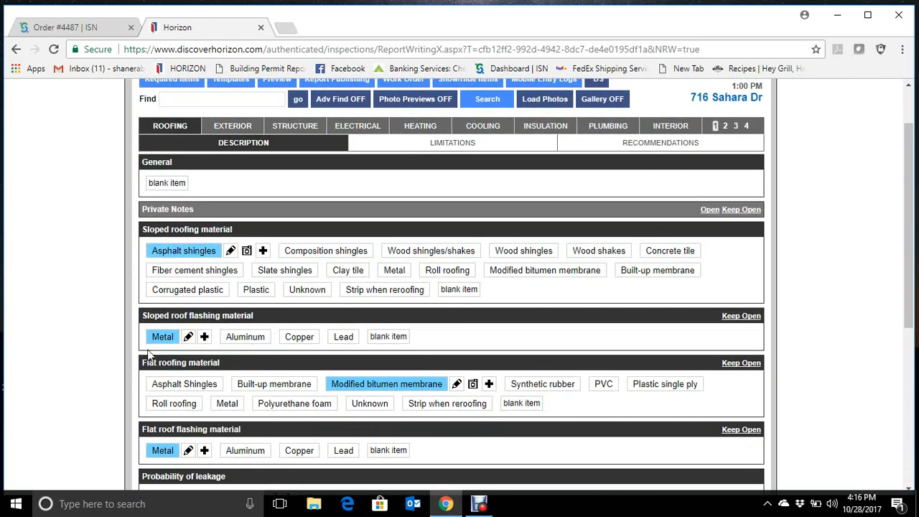
{"action": "scroll", "coordinate": [79, 336], "scroll_direction": "down", "scroll_amount": 1}
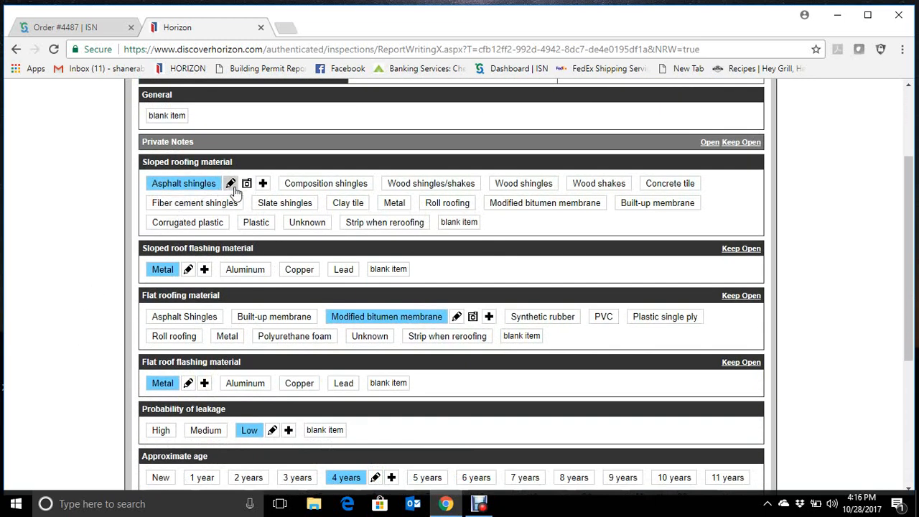
{"action": "scroll", "coordinate": [103, 280], "scroll_direction": "down", "scroll_amount": 2}
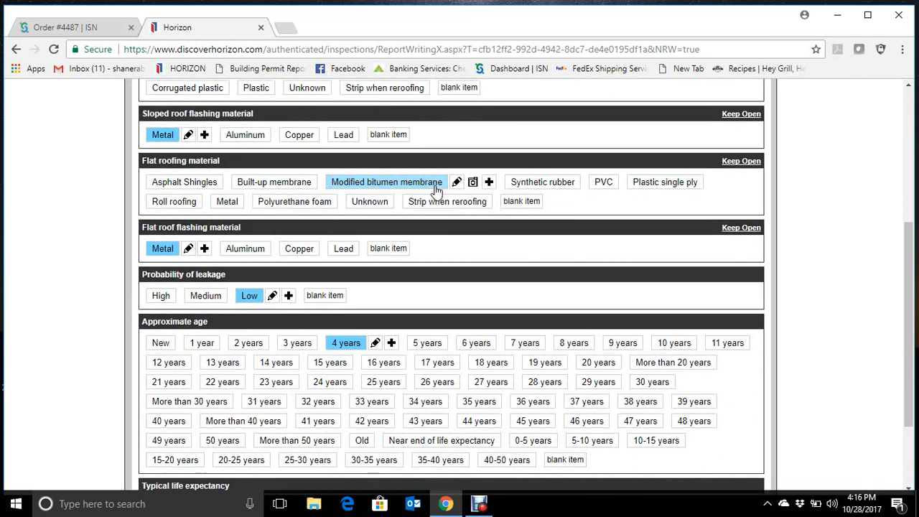
{"action": "scroll", "coordinate": [58, 258], "scroll_direction": "down", "scroll_amount": 1}
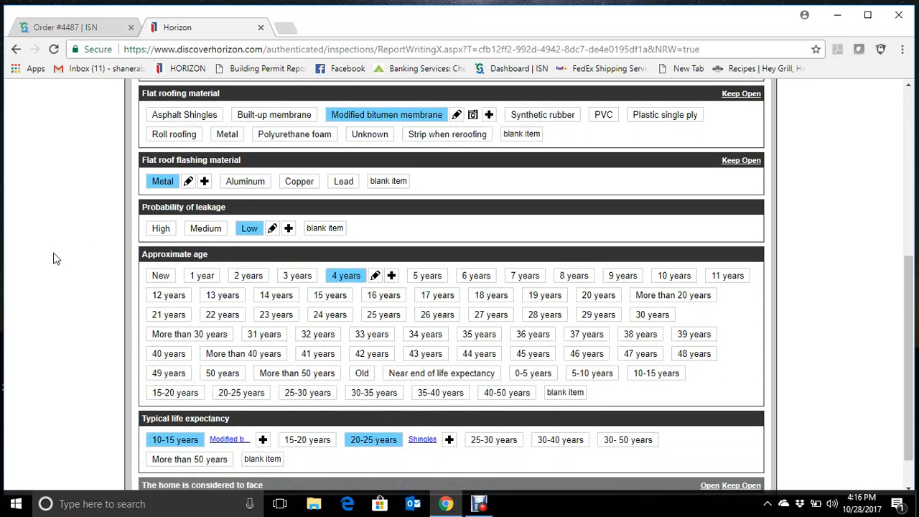
{"action": "scroll", "coordinate": [58, 258], "scroll_direction": "down", "scroll_amount": 1}
{"action": "scroll", "coordinate": [53, 256], "scroll_direction": "up", "scroll_amount": 2}
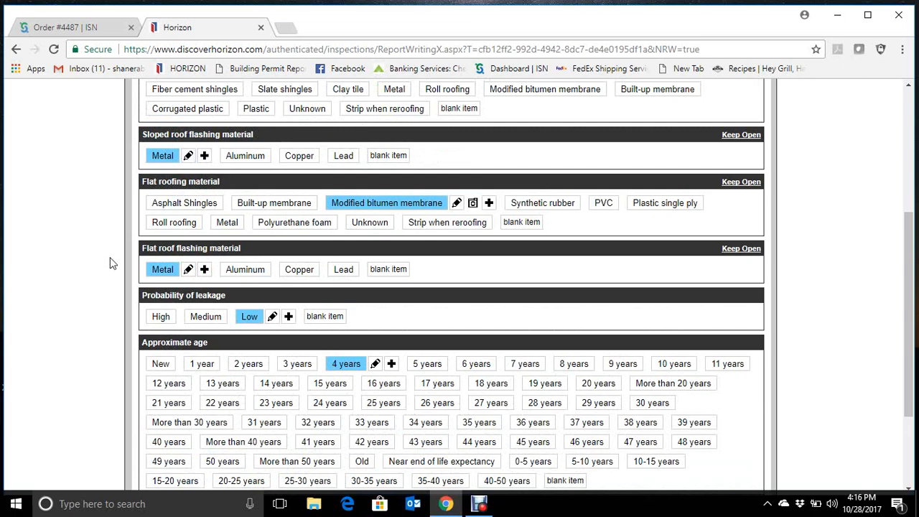
{"action": "scroll", "coordinate": [90, 280], "scroll_direction": "down", "scroll_amount": 2}
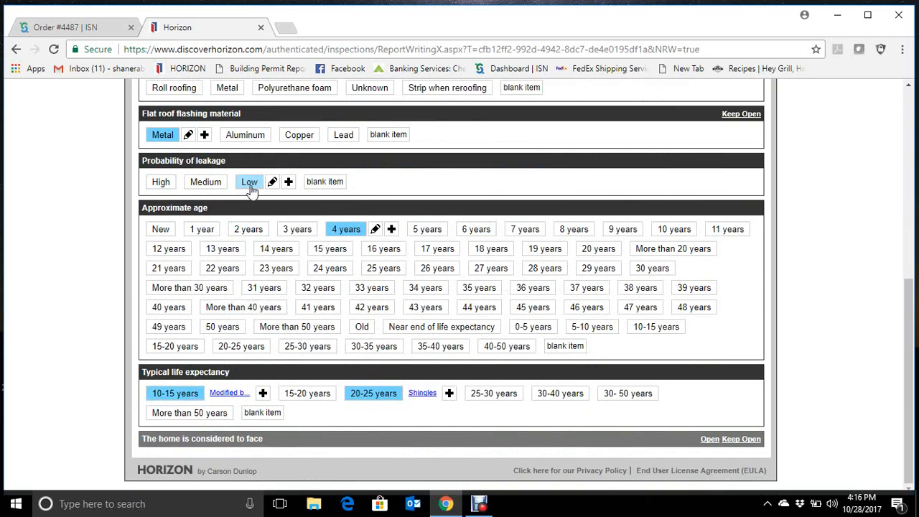
{"action": "left_click", "coordinate": [185, 404]}
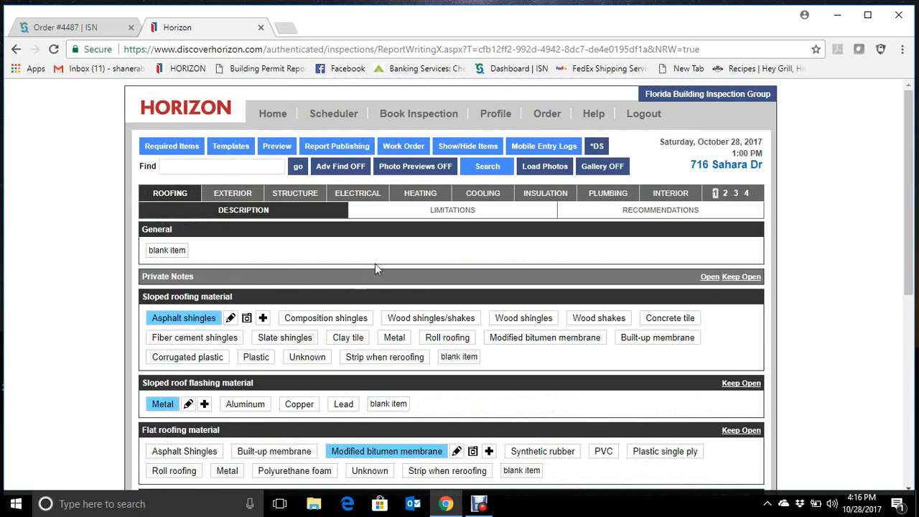
- Check the Roofing limitations and select the overview item stating that no roofing recommendations are offered in the Roofing recommendations
{"action": "left_click", "coordinate": [451, 213]}
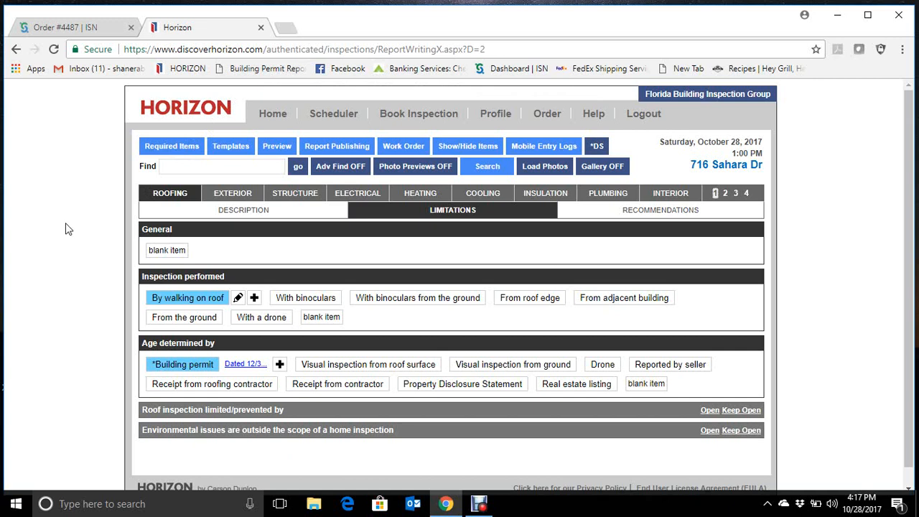
{"action": "left_click", "coordinate": [613, 214]}
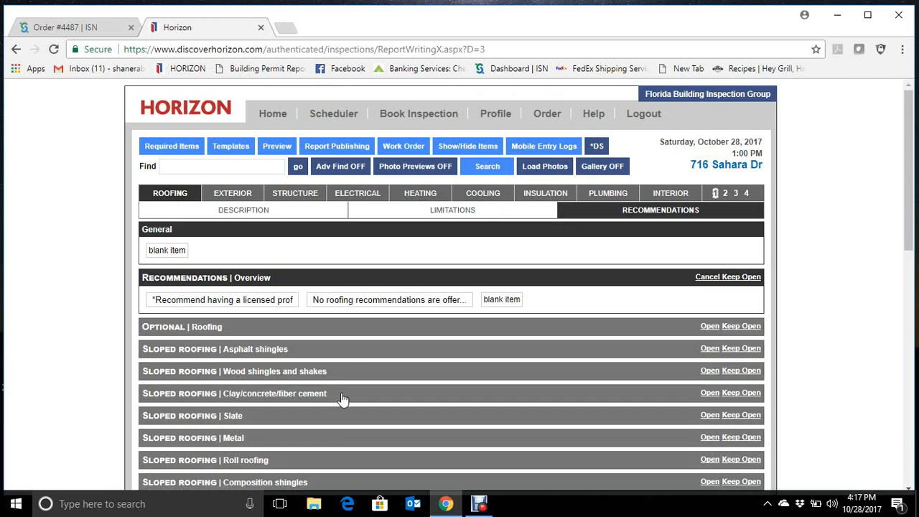
{"action": "left_click", "coordinate": [380, 302]}
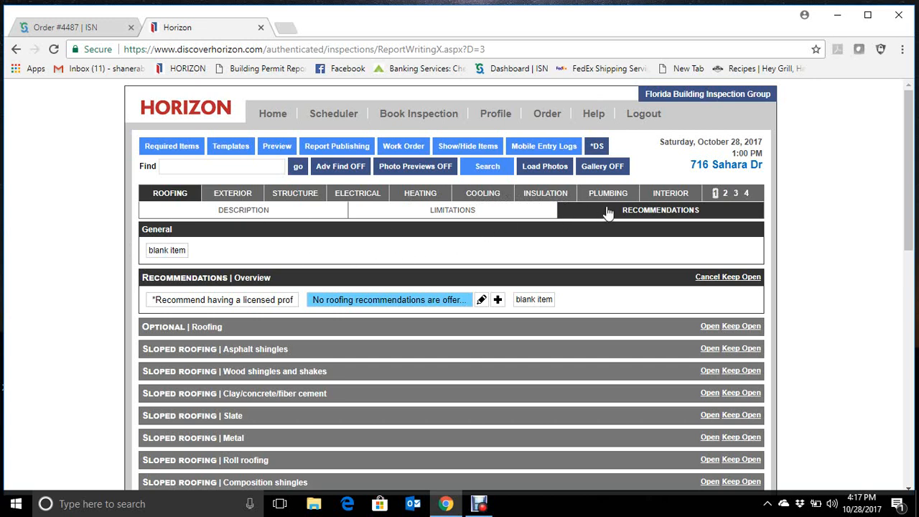
- Review the Exterior recommendations selected for storms and screens, the door into the garage and the irrigation system
{"action": "left_click", "coordinate": [240, 193]}
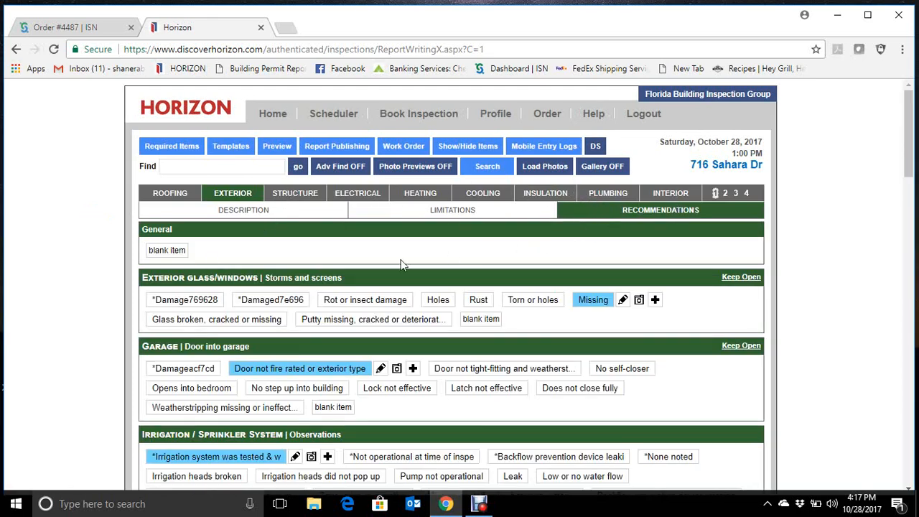
{"action": "scroll", "coordinate": [61, 285], "scroll_direction": "down", "scroll_amount": 1}
{"action": "scroll", "coordinate": [61, 285], "scroll_direction": "down", "scroll_amount": 2}
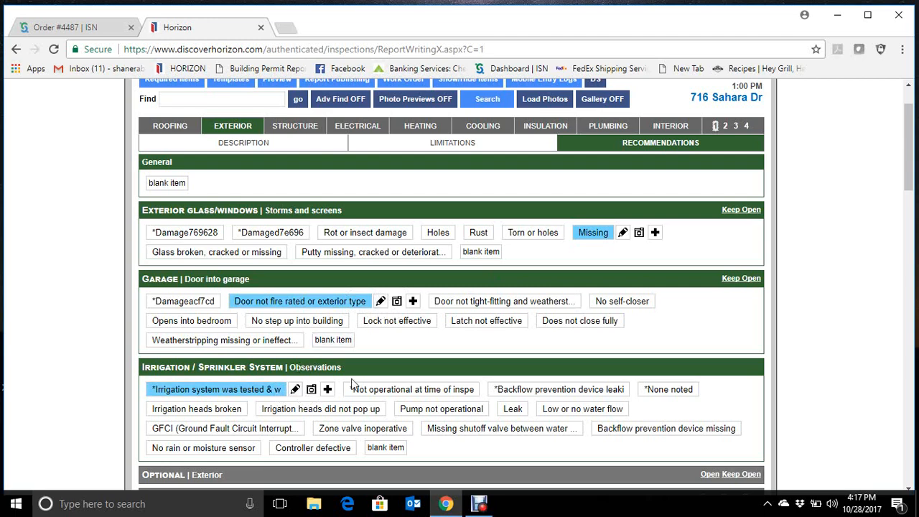
{"action": "scroll", "coordinate": [461, 337], "scroll_direction": "down", "scroll_amount": 1}
{"action": "scroll", "coordinate": [462, 334], "scroll_direction": "up", "scroll_amount": 3}
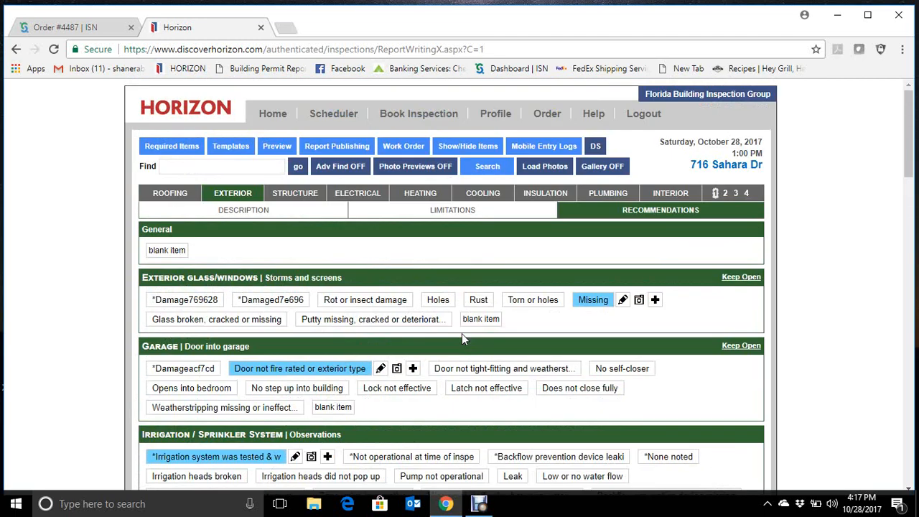
- Check the photo attached to the Storage in garage item in the Exterior limitations, then save and close its editor and dialog
{"action": "left_click", "coordinate": [462, 212]}
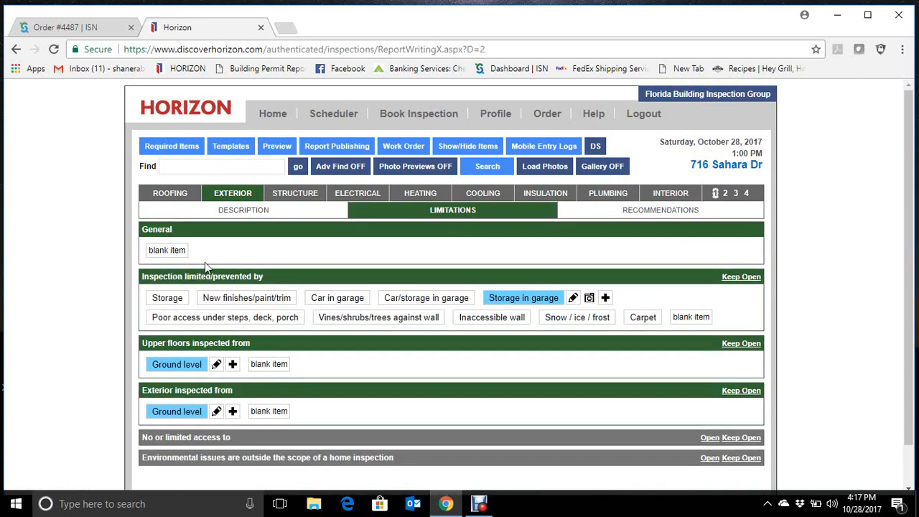
{"action": "left_click", "coordinate": [575, 300]}
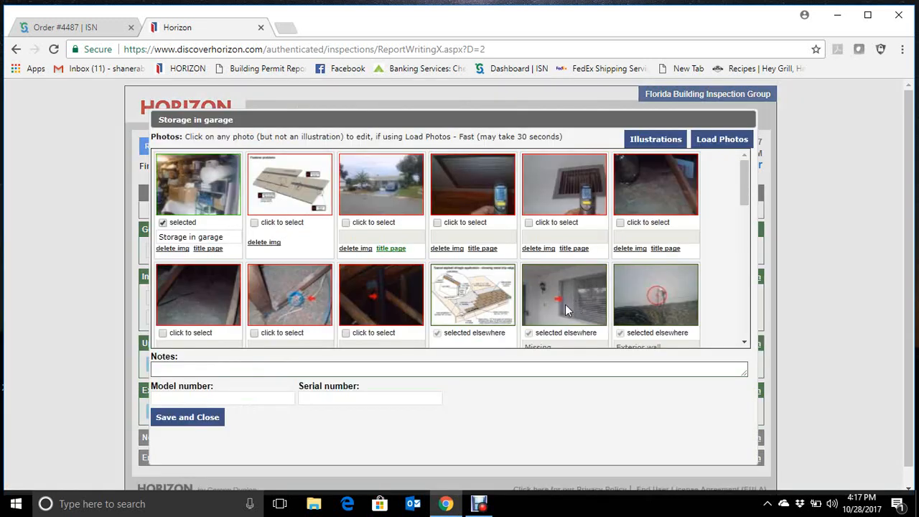
{"action": "left_click", "coordinate": [224, 198]}
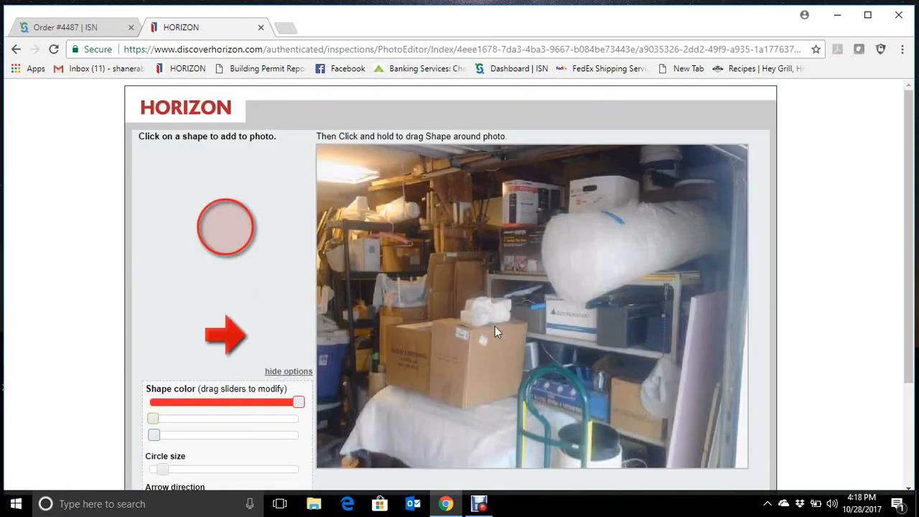
{"action": "scroll", "coordinate": [408, 333], "scroll_direction": "down", "scroll_amount": 3}
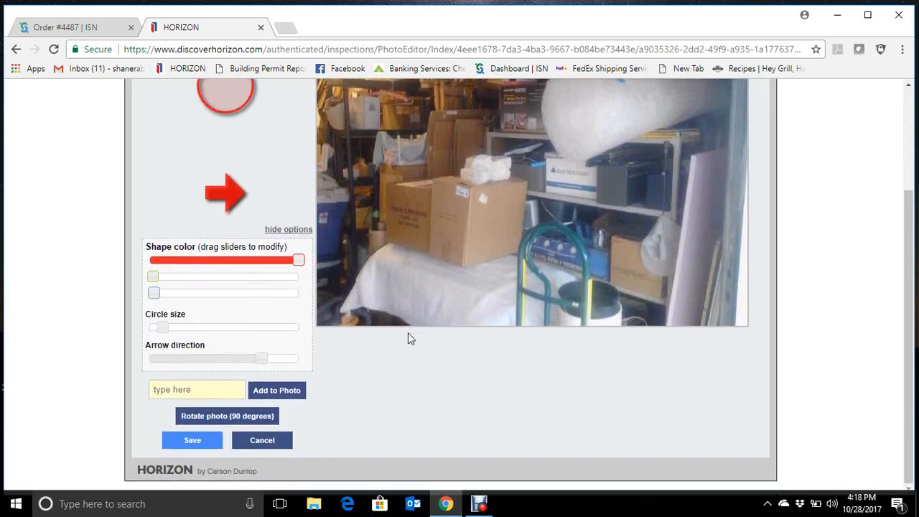
{"action": "left_click", "coordinate": [202, 442]}
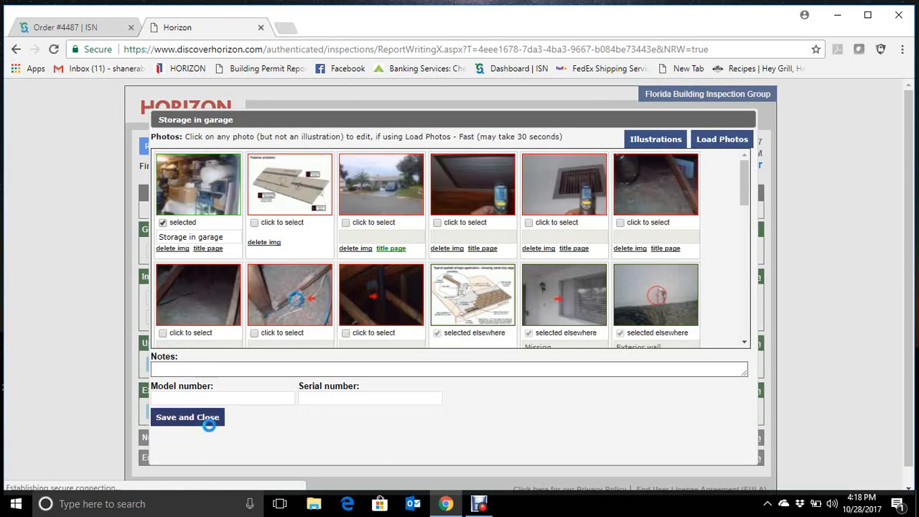
{"action": "left_click", "coordinate": [214, 420]}
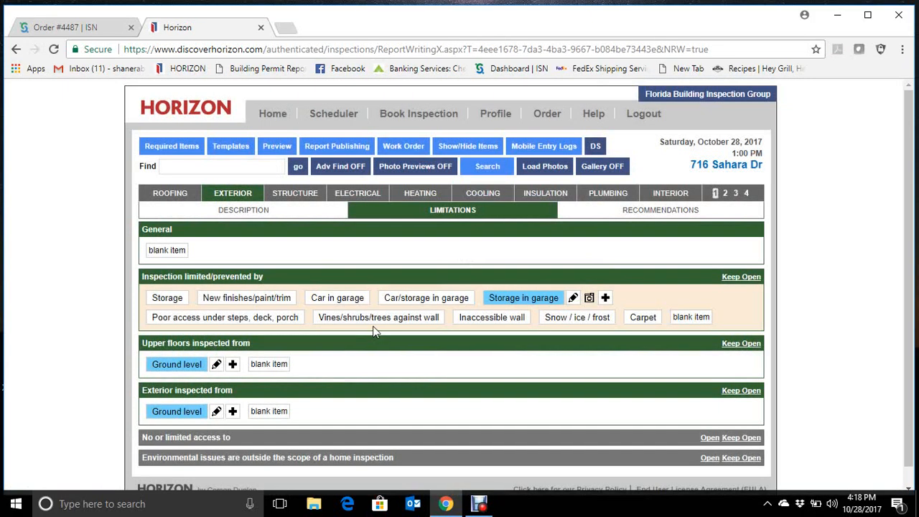
- Deselect Ground level for the upper floors inspected from in the Exterior limitations
{"action": "scroll", "coordinate": [62, 316], "scroll_direction": "down", "scroll_amount": 1}
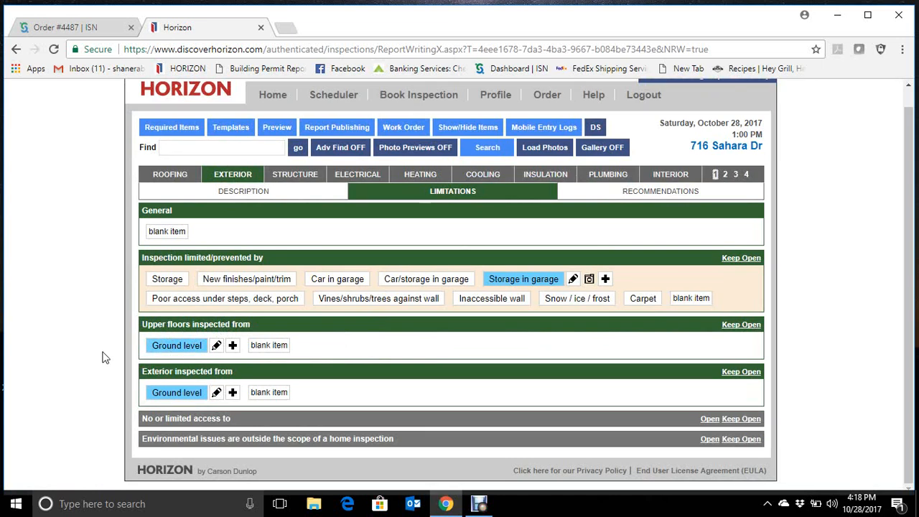
{"action": "left_click", "coordinate": [172, 348]}
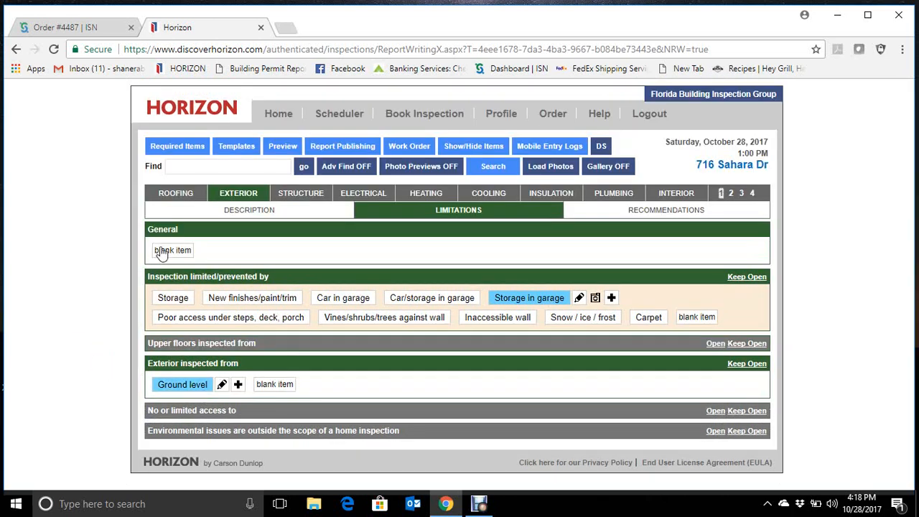
- Review the Exterior description's selections for gutters, lot slope, soffit and fascia, wall surfaces, driveway and walkway
{"action": "left_click", "coordinate": [220, 212]}
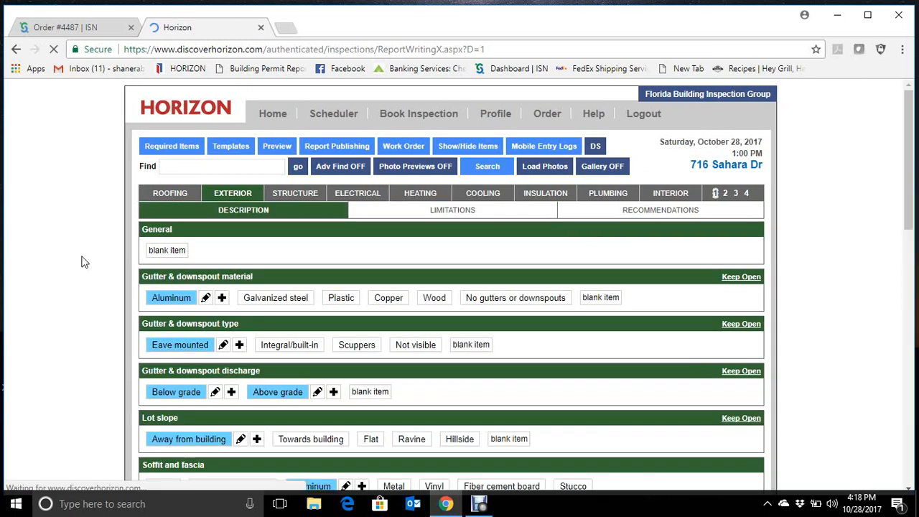
{"action": "scroll", "coordinate": [81, 262], "scroll_direction": "down", "scroll_amount": 2}
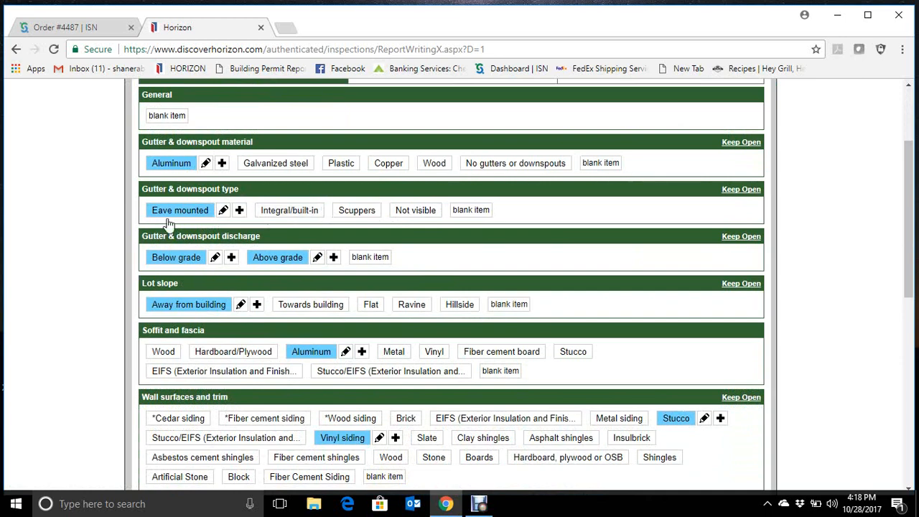
{"action": "scroll", "coordinate": [107, 327], "scroll_direction": "down", "scroll_amount": 2}
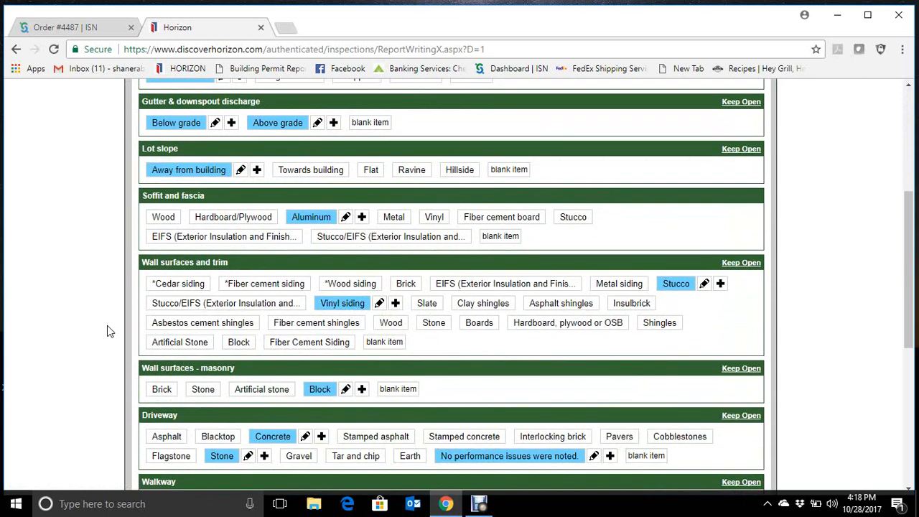
{"action": "scroll", "coordinate": [110, 331], "scroll_direction": "down", "scroll_amount": 1}
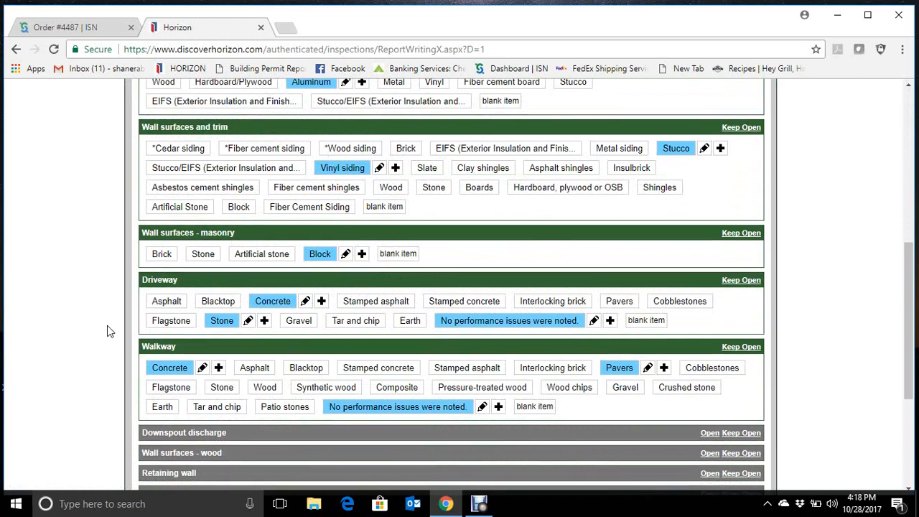
{"action": "scroll", "coordinate": [107, 326], "scroll_direction": "down", "scroll_amount": 1}
{"action": "scroll", "coordinate": [70, 357], "scroll_direction": "up", "scroll_amount": 6}
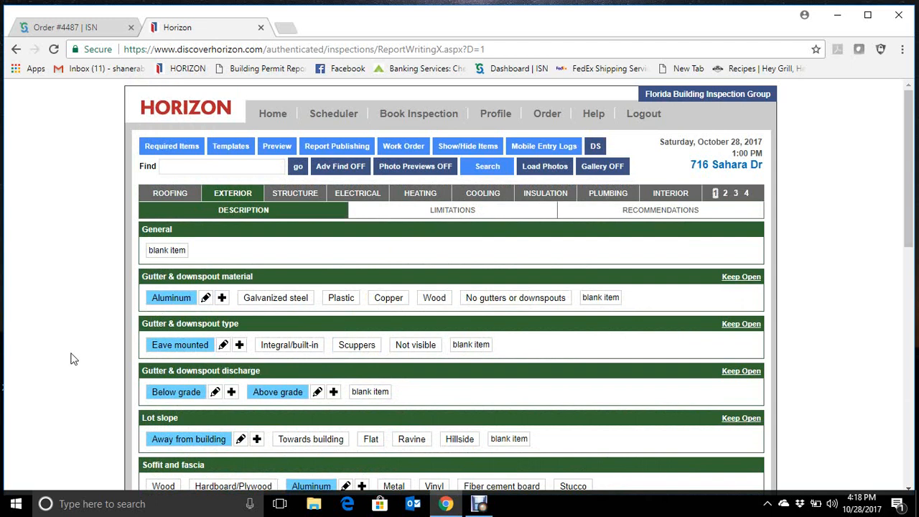
- Review the Structure description's foundation, floor, wall and roof framing selections and check the Structure limitations
{"action": "left_click", "coordinate": [298, 195]}
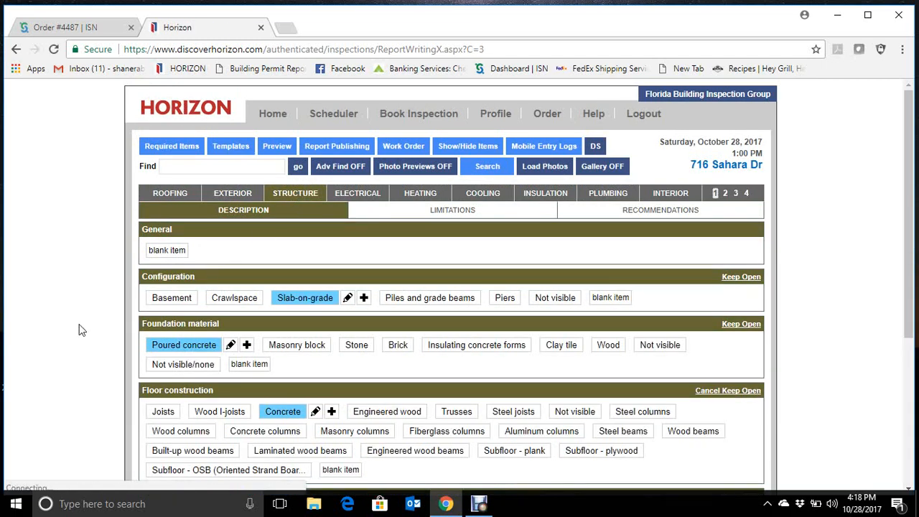
{"action": "scroll", "coordinate": [82, 328], "scroll_direction": "down", "scroll_amount": 2}
{"action": "scroll", "coordinate": [323, 257], "scroll_direction": "down", "scroll_amount": 2}
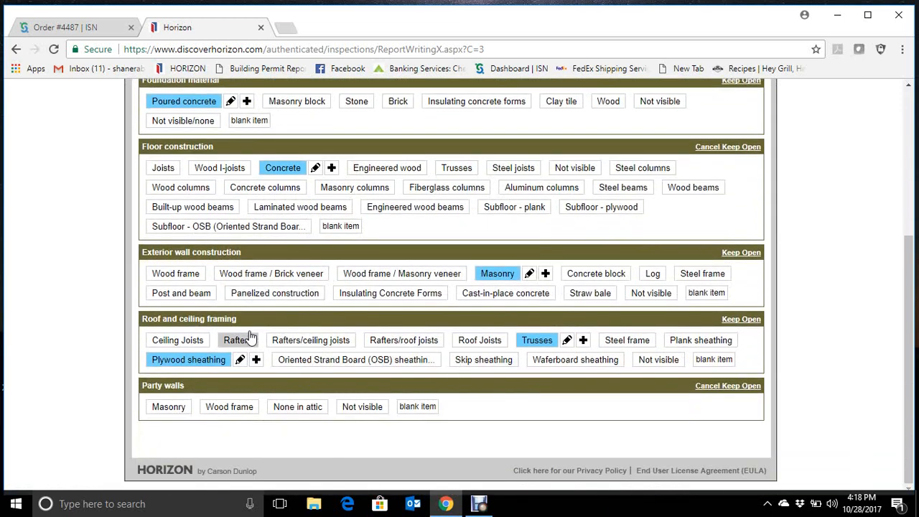
{"action": "scroll", "coordinate": [359, 303], "scroll_direction": "up", "scroll_amount": 4}
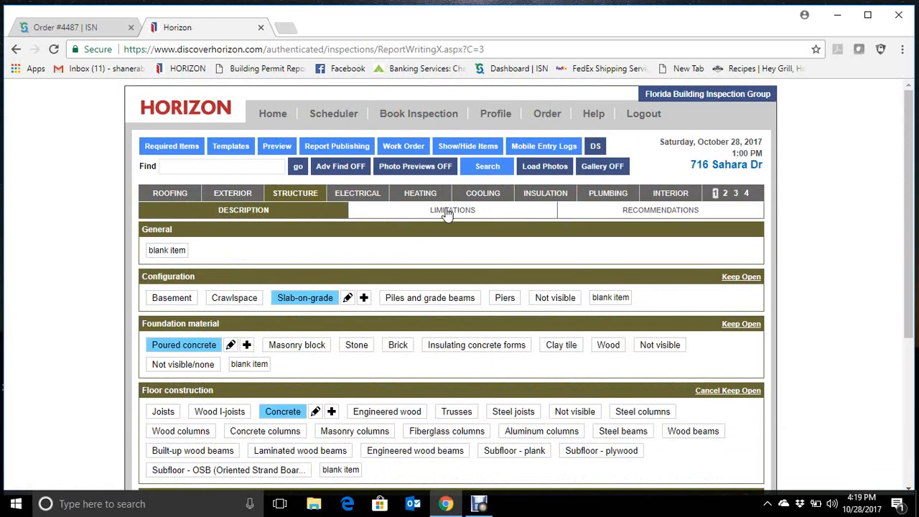
{"action": "left_click", "coordinate": [446, 211]}
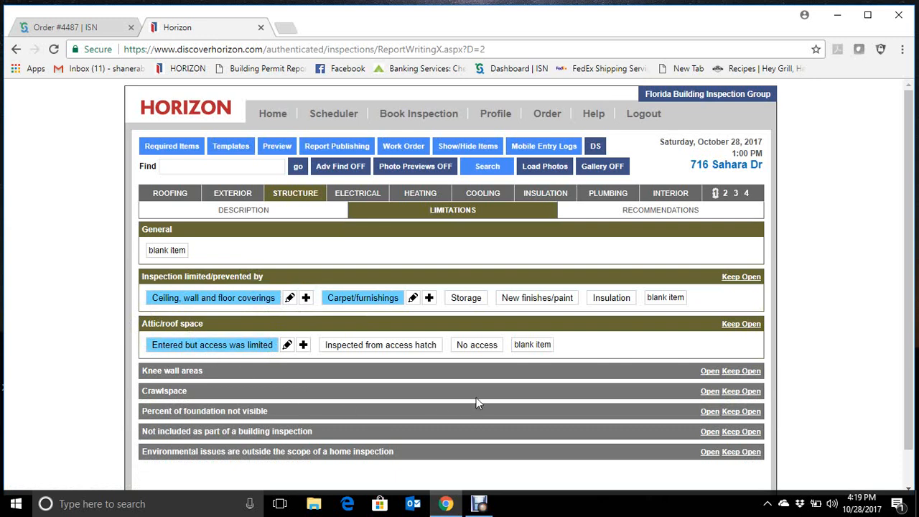
- Select the overview item stating that no structure recommendations are offered in the Structure recommendations
{"action": "left_click", "coordinate": [684, 212]}
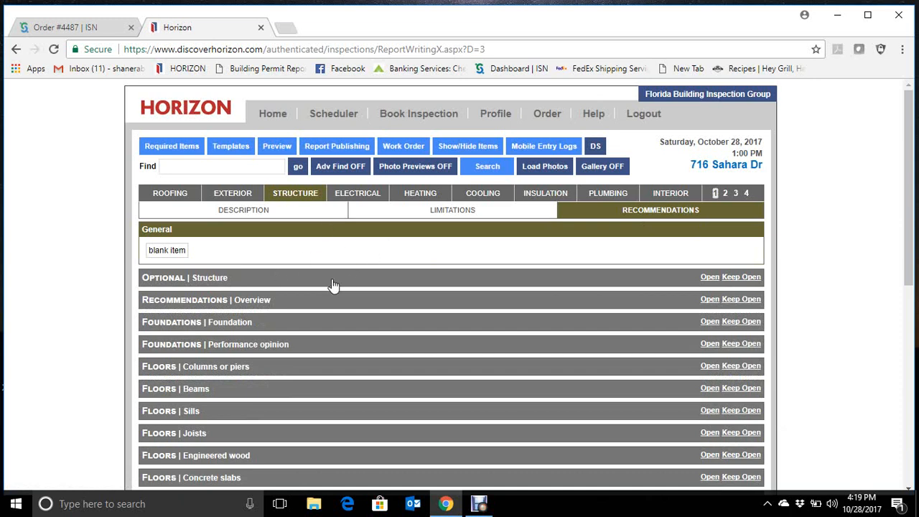
{"action": "left_click", "coordinate": [234, 300]}
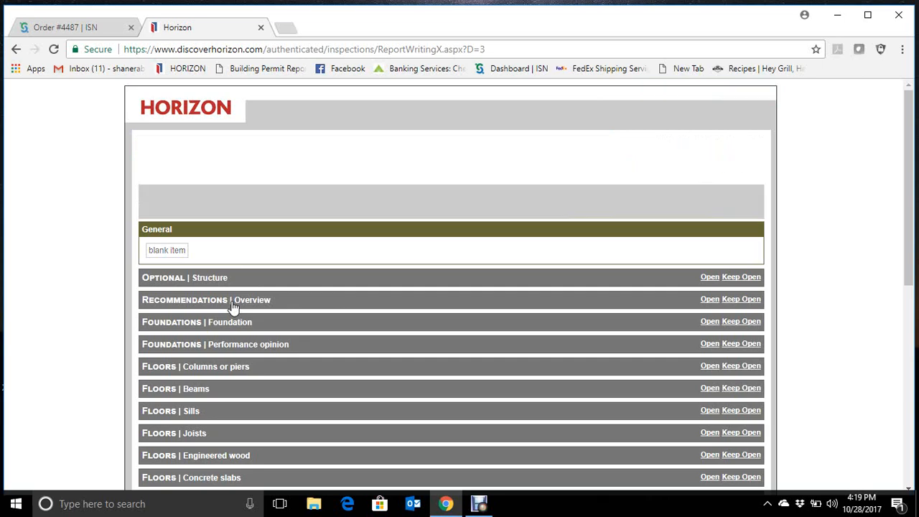
{"action": "left_click", "coordinate": [280, 111]}
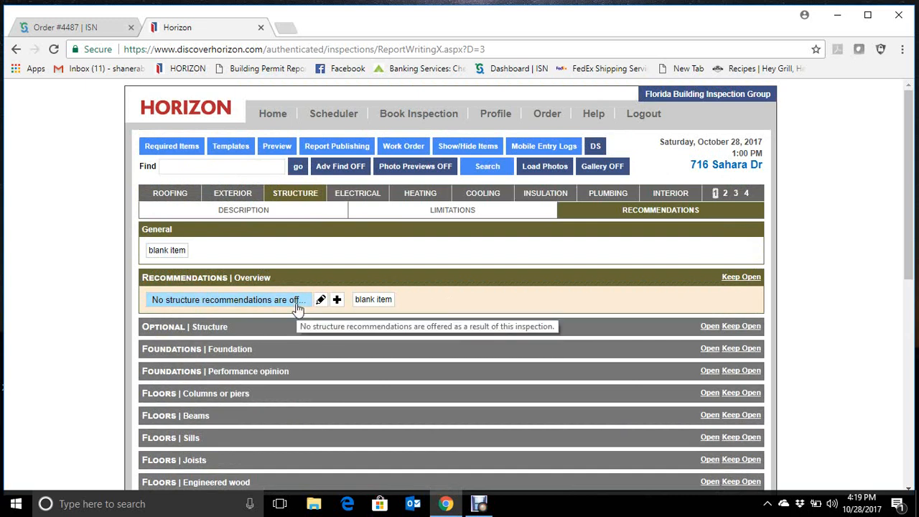
- Select Cover loose or missing for the distribution system's junction boxes in the Electrical recommendations
{"action": "left_click", "coordinate": [360, 198]}
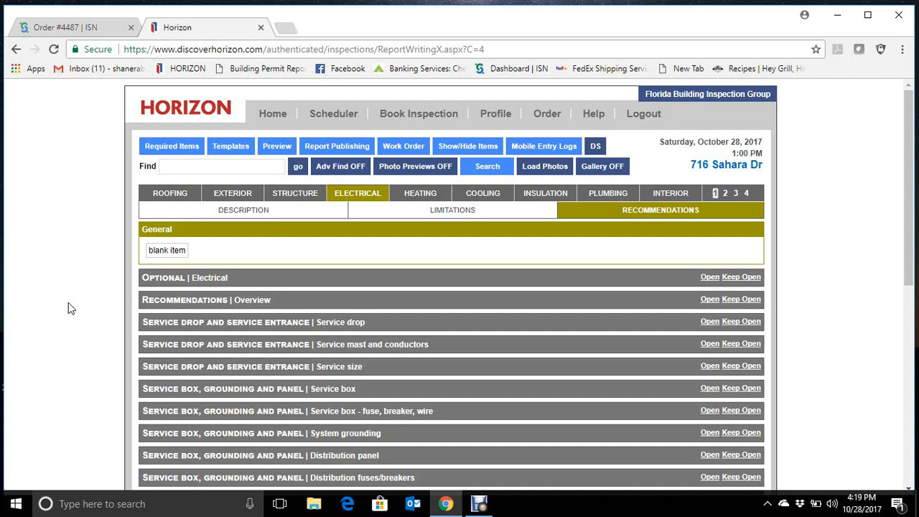
{"action": "scroll", "coordinate": [89, 292], "scroll_direction": "down", "scroll_amount": 1}
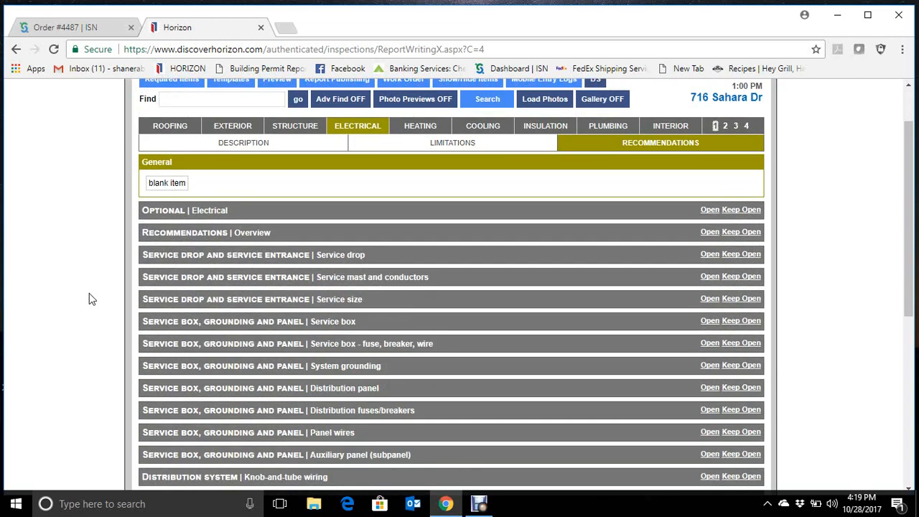
{"action": "scroll", "coordinate": [85, 302], "scroll_direction": "down", "scroll_amount": 1}
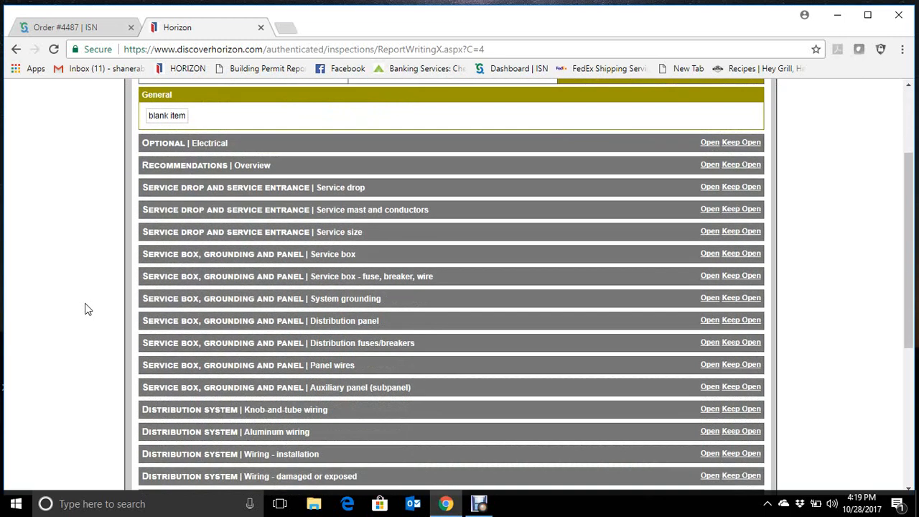
{"action": "scroll", "coordinate": [85, 310], "scroll_direction": "down", "scroll_amount": 1}
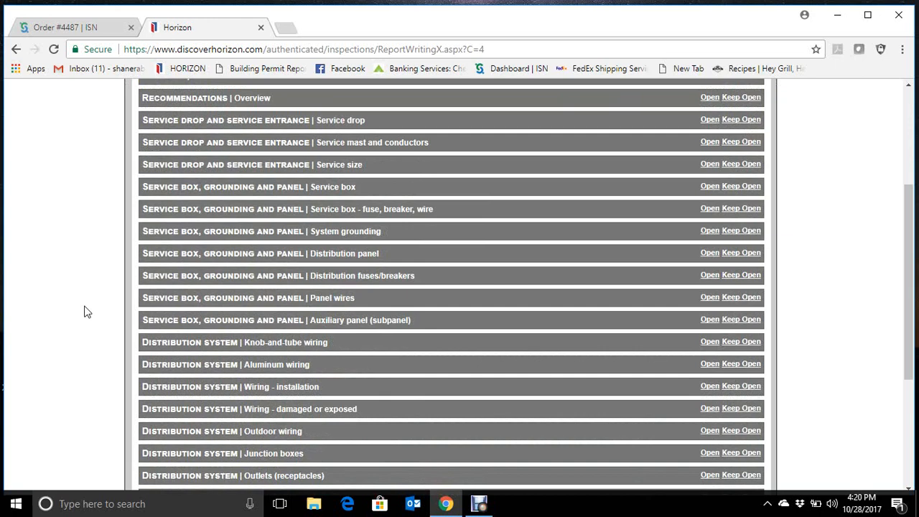
{"action": "scroll", "coordinate": [85, 312], "scroll_direction": "down", "scroll_amount": 1}
{"action": "scroll", "coordinate": [84, 312], "scroll_direction": "down", "scroll_amount": 1}
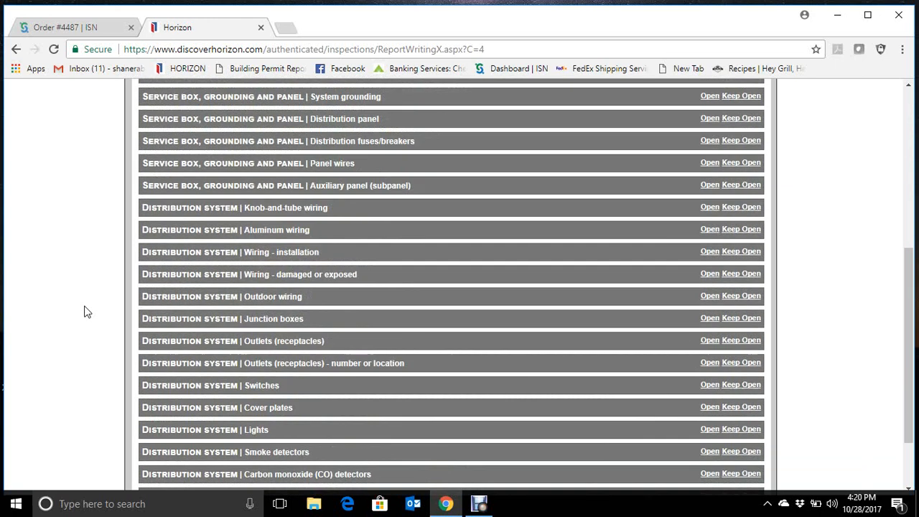
{"action": "left_click", "coordinate": [267, 324]}
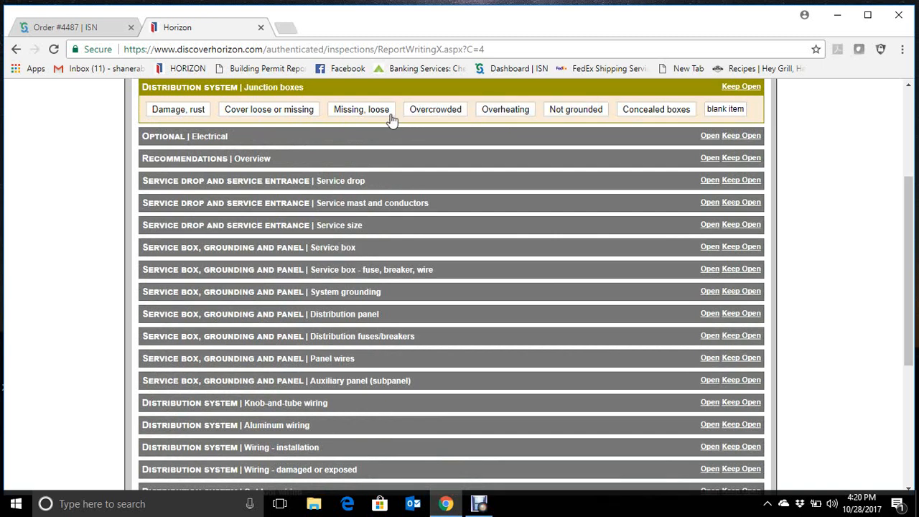
{"action": "left_click", "coordinate": [307, 115]}
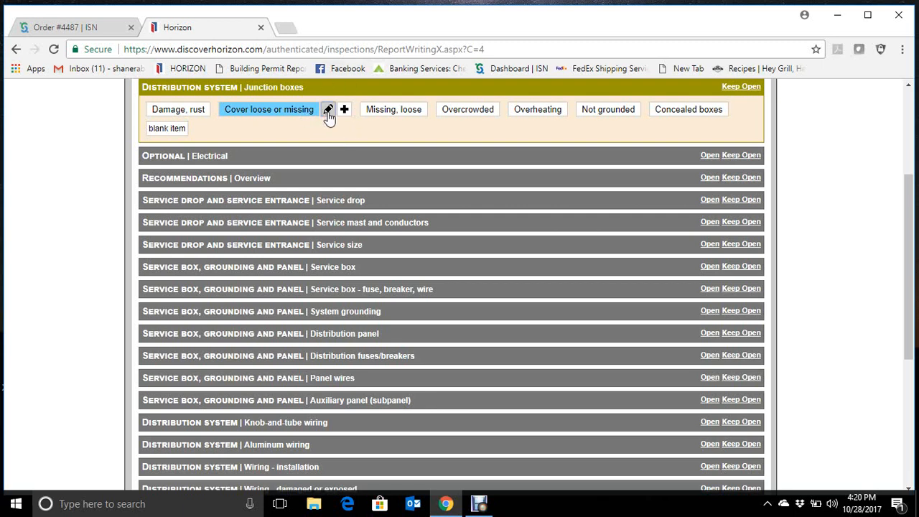
- Add the Cover loose or missing condition to the Summary/Bottom Line and continue to its photos
{"action": "left_click", "coordinate": [328, 111]}
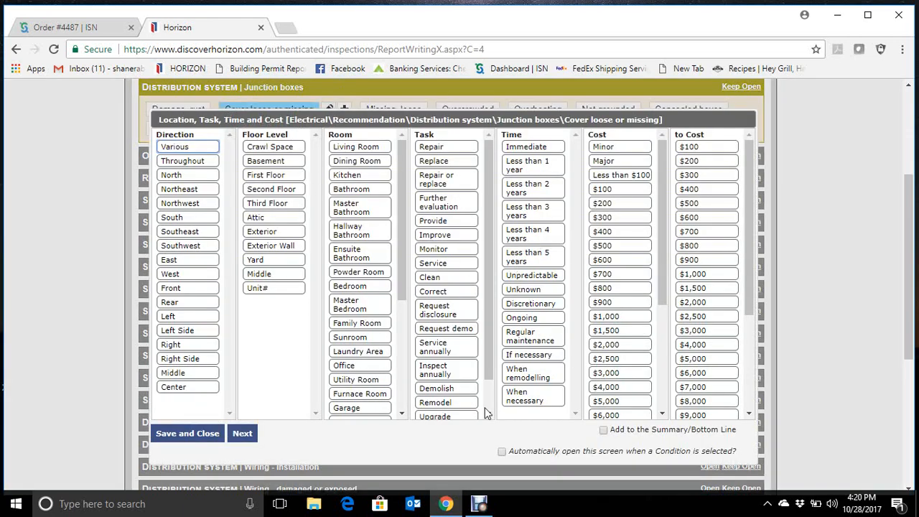
{"action": "left_click", "coordinate": [604, 430]}
{"action": "left_click", "coordinate": [243, 434]}
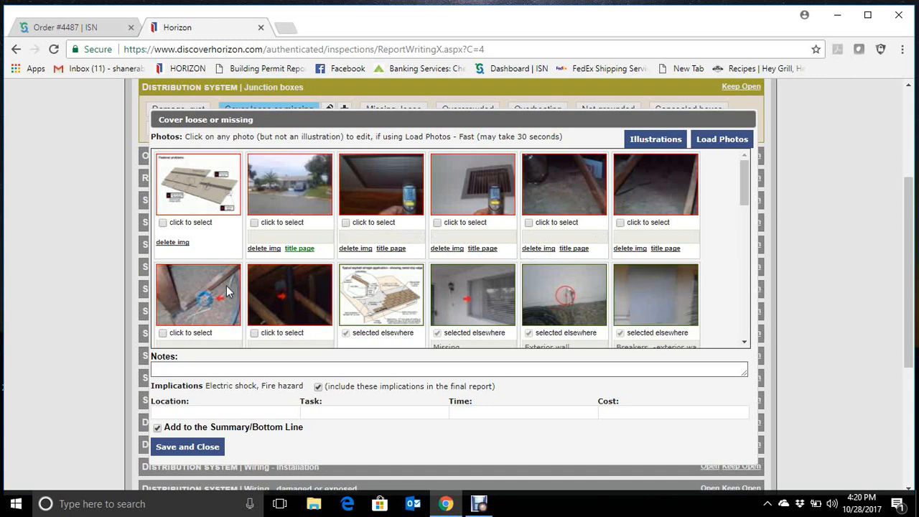
- Attach the wiring photo marked with a blue circle and red arrow to the Cover loose or missing condition, then save and close
{"action": "scroll", "coordinate": [242, 317], "scroll_direction": "down", "scroll_amount": 1}
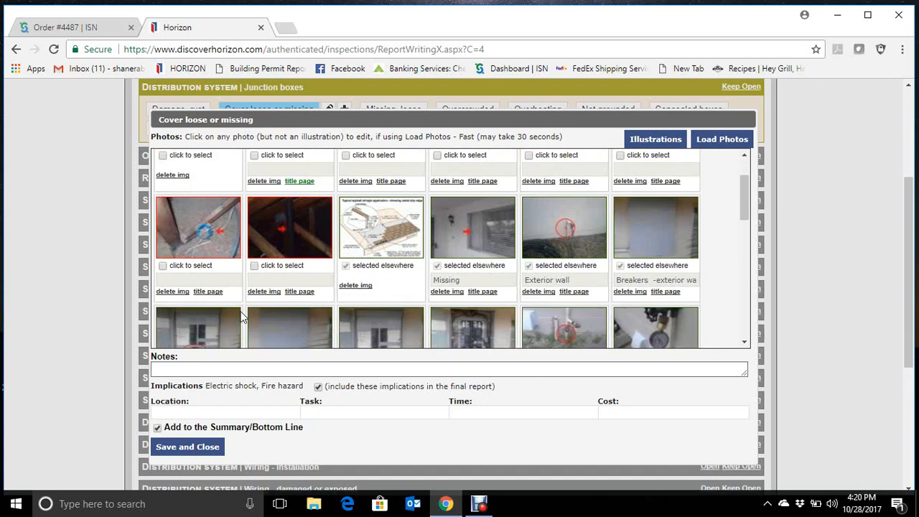
{"action": "left_click", "coordinate": [163, 266]}
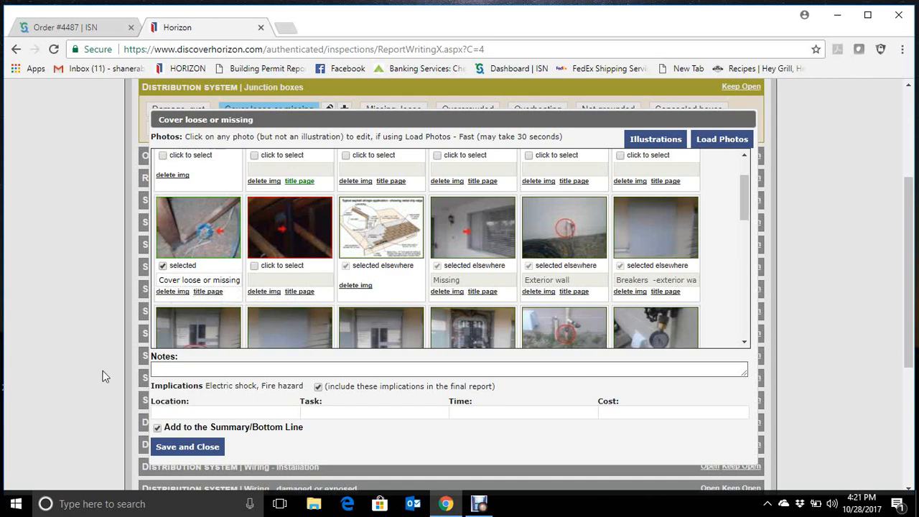
{"action": "left_click", "coordinate": [189, 447]}
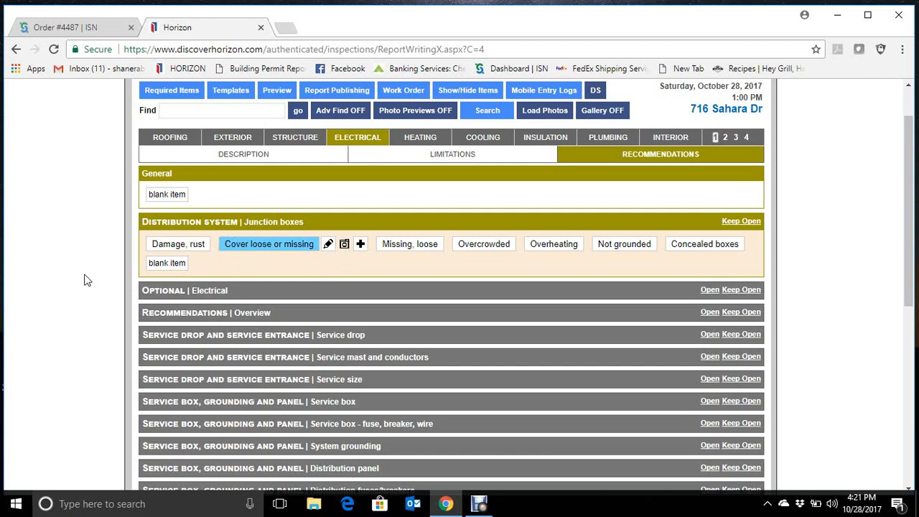
- Review the Electrical limitations and open the Inspection limited/prevented by options
{"action": "scroll", "coordinate": [83, 280], "scroll_direction": "up", "scroll_amount": 2}
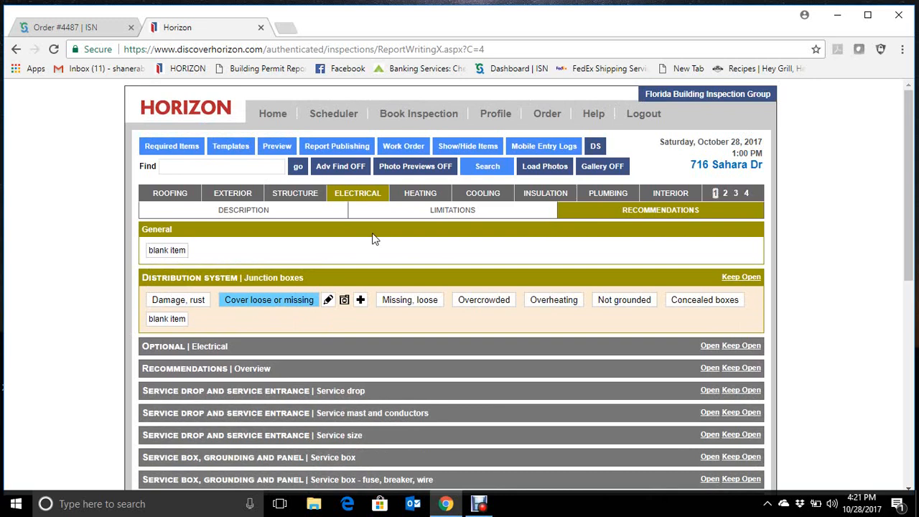
{"action": "left_click", "coordinate": [437, 211]}
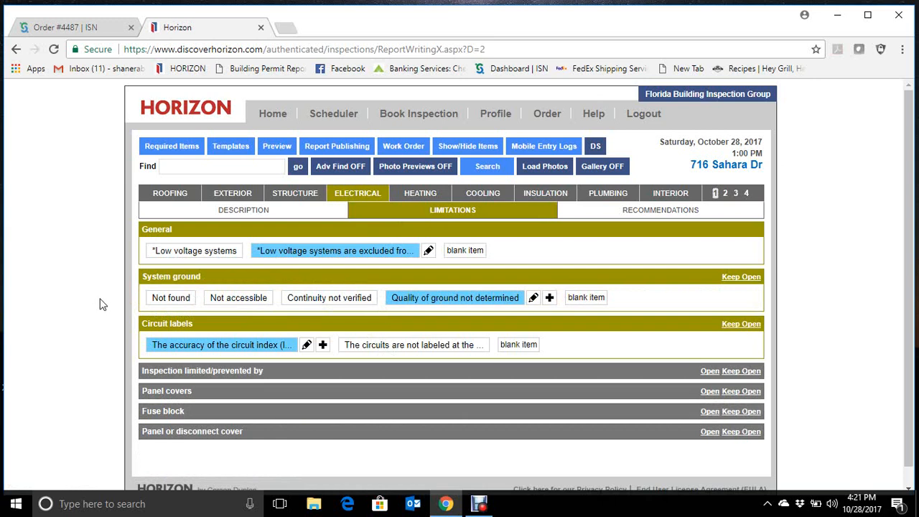
{"action": "left_click", "coordinate": [204, 372]}
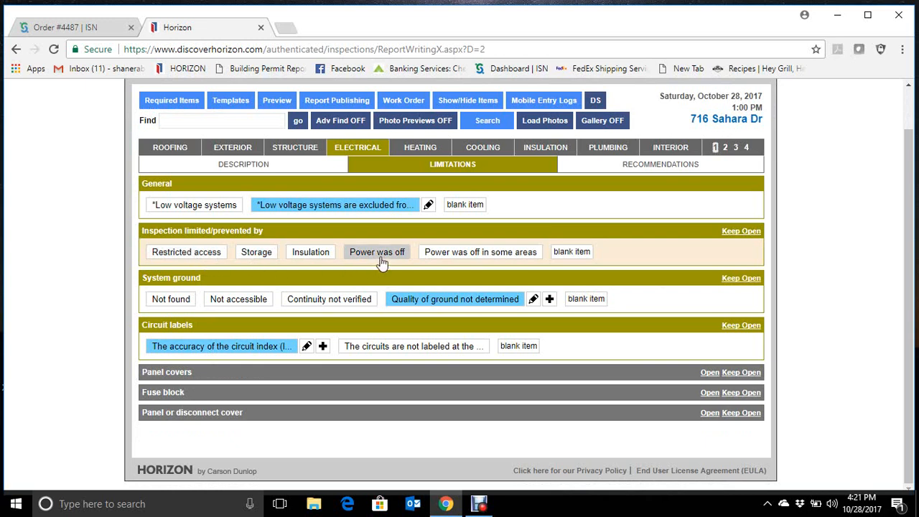
{"action": "scroll", "coordinate": [75, 309], "scroll_direction": "up", "scroll_amount": 1}
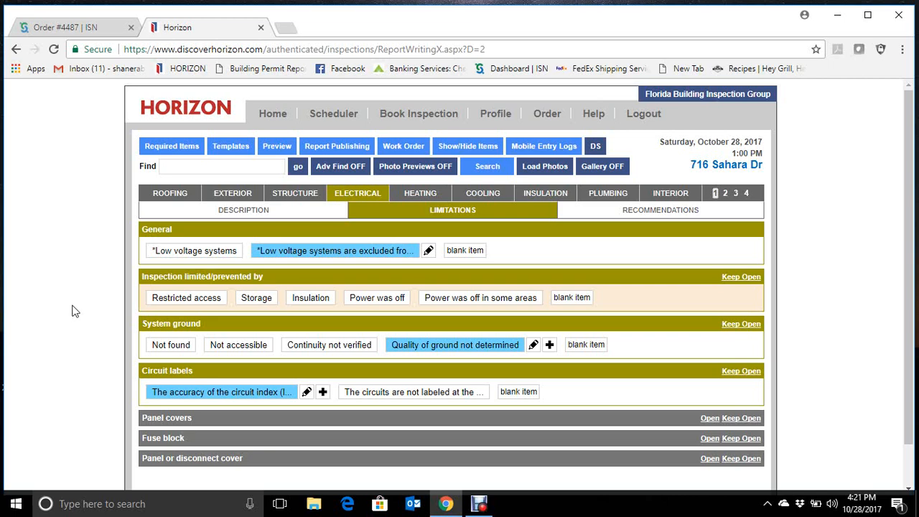
- Check the selected items throughout the Electrical description, from the service entrance cable to the carbon monoxide detectors
{"action": "left_click", "coordinate": [248, 216]}
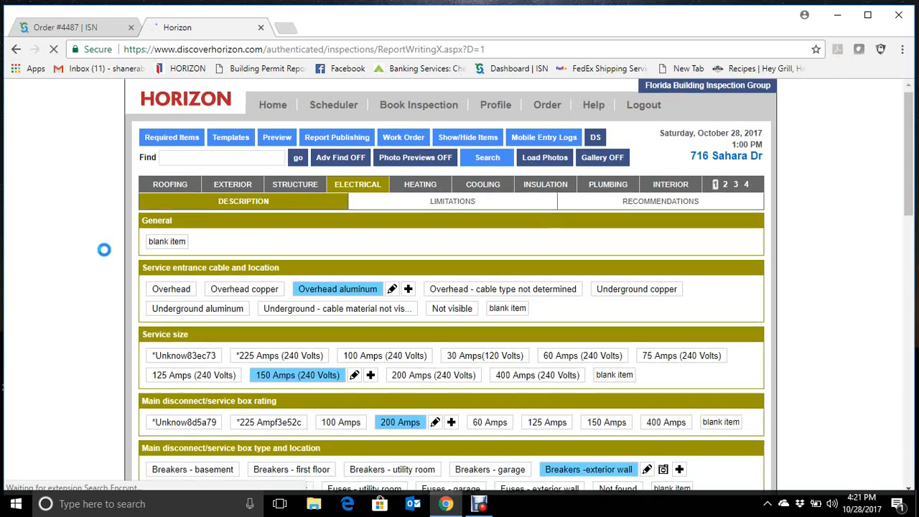
{"action": "scroll", "coordinate": [104, 250], "scroll_direction": "down", "scroll_amount": 2}
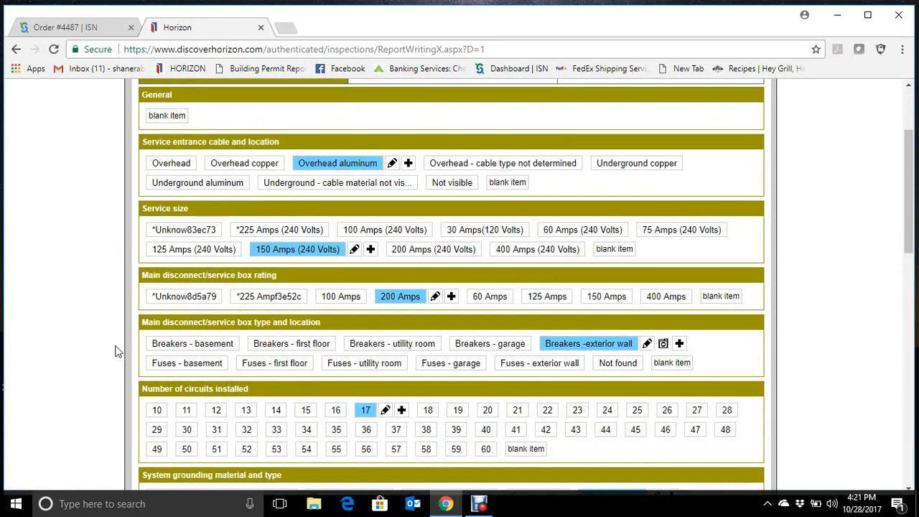
{"action": "scroll", "coordinate": [62, 324], "scroll_direction": "down", "scroll_amount": 3}
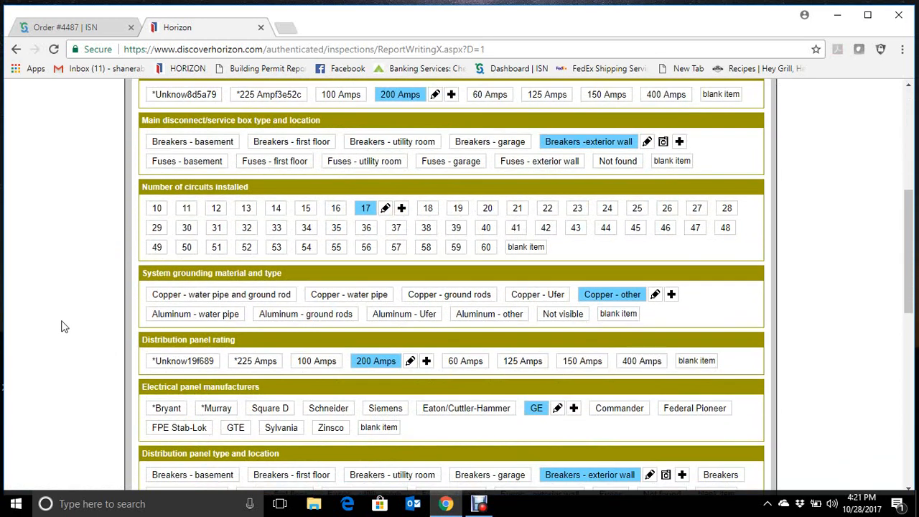
{"action": "scroll", "coordinate": [62, 327], "scroll_direction": "down", "scroll_amount": 5}
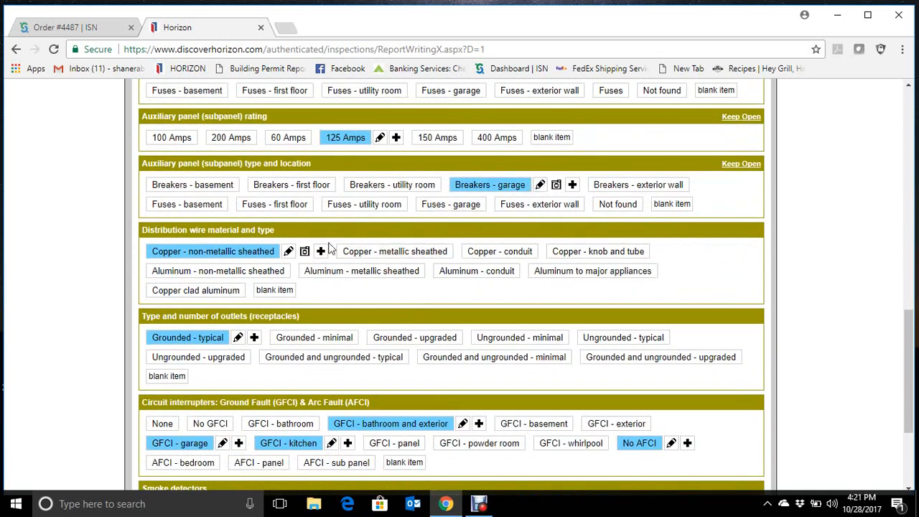
{"action": "scroll", "coordinate": [94, 382], "scroll_direction": "down", "scroll_amount": 3}
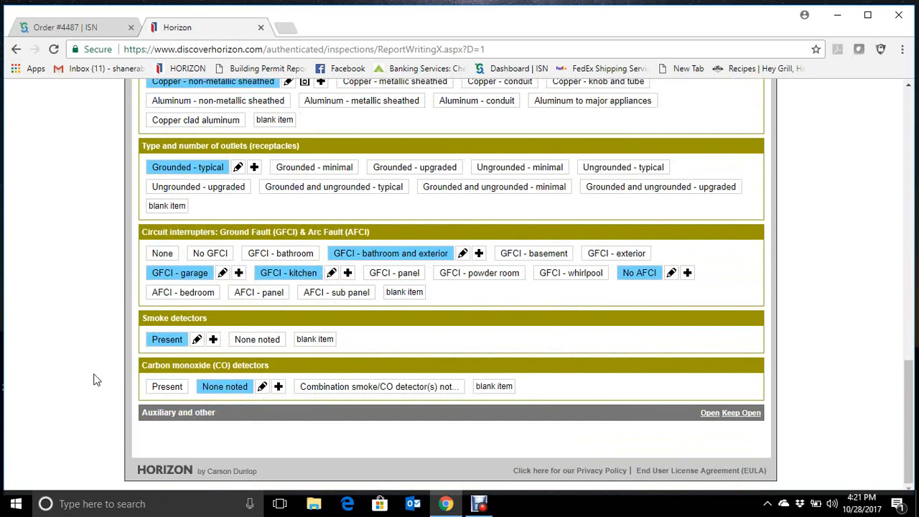
{"action": "scroll", "coordinate": [96, 380], "scroll_direction": "up", "scroll_amount": 12}
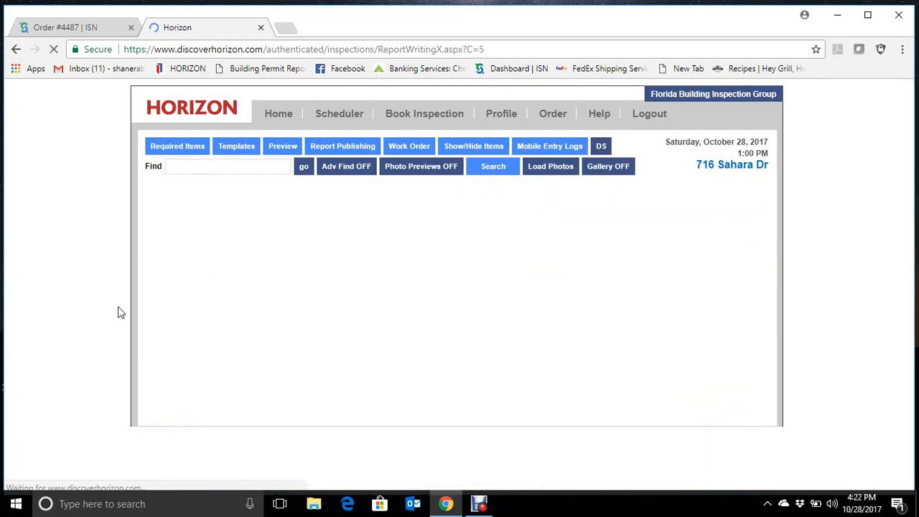
- Review the Heating description and mark Prevented testing in heating mode under the Warm weather limitations
{"action": "scroll", "coordinate": [221, 291], "scroll_direction": "down", "scroll_amount": 3}
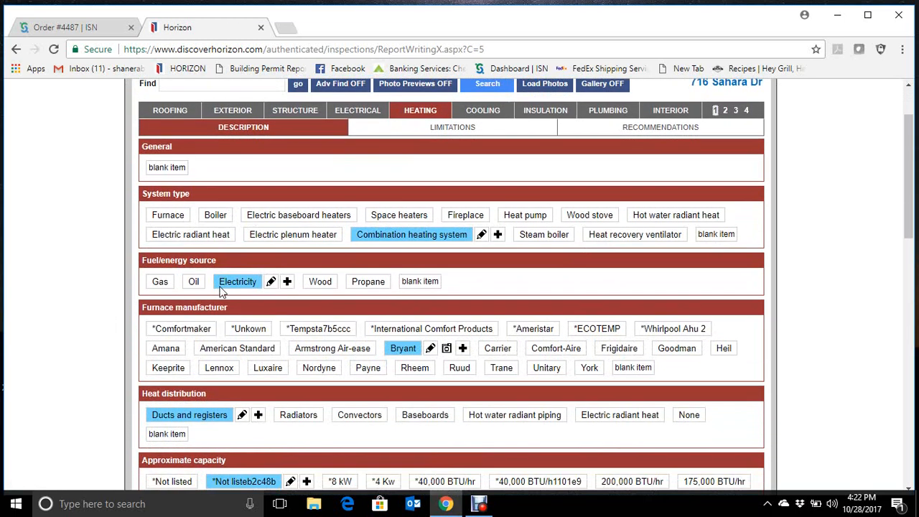
{"action": "scroll", "coordinate": [498, 352], "scroll_direction": "down", "scroll_amount": 5}
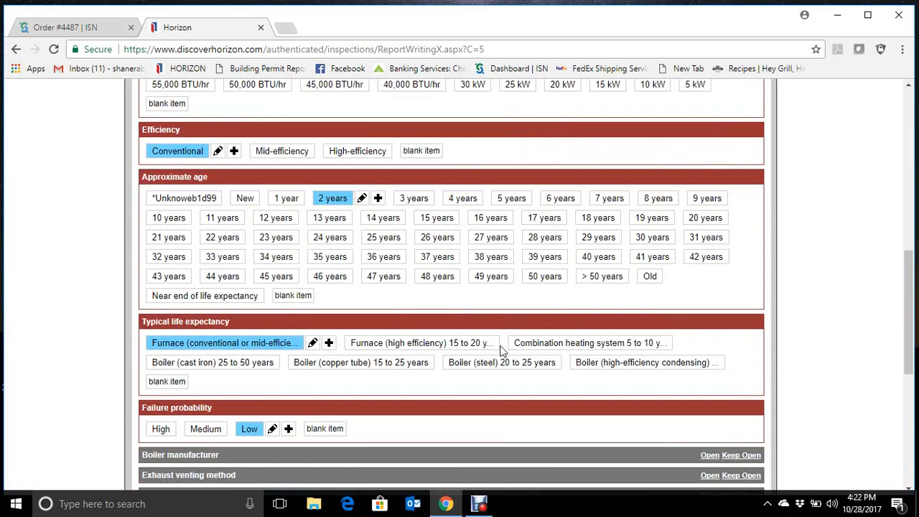
{"action": "scroll", "coordinate": [503, 351], "scroll_direction": "up", "scroll_amount": 8}
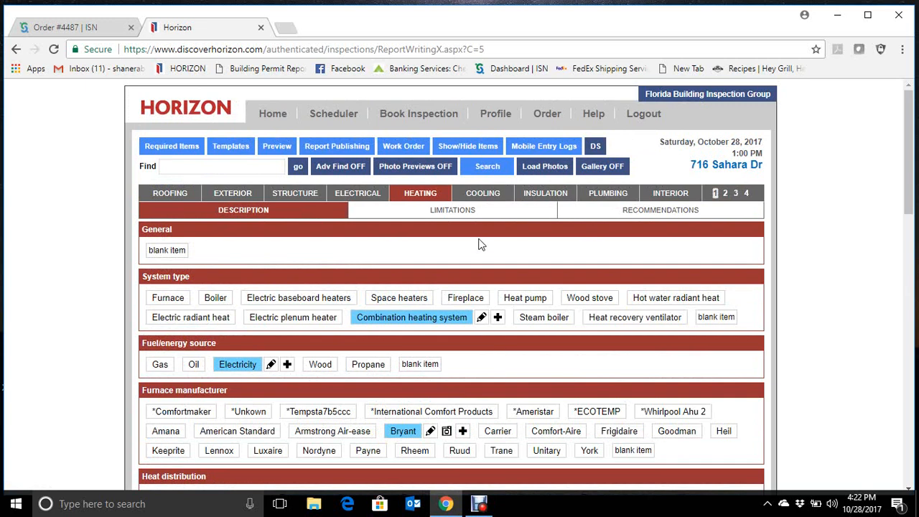
{"action": "left_click", "coordinate": [470, 208]}
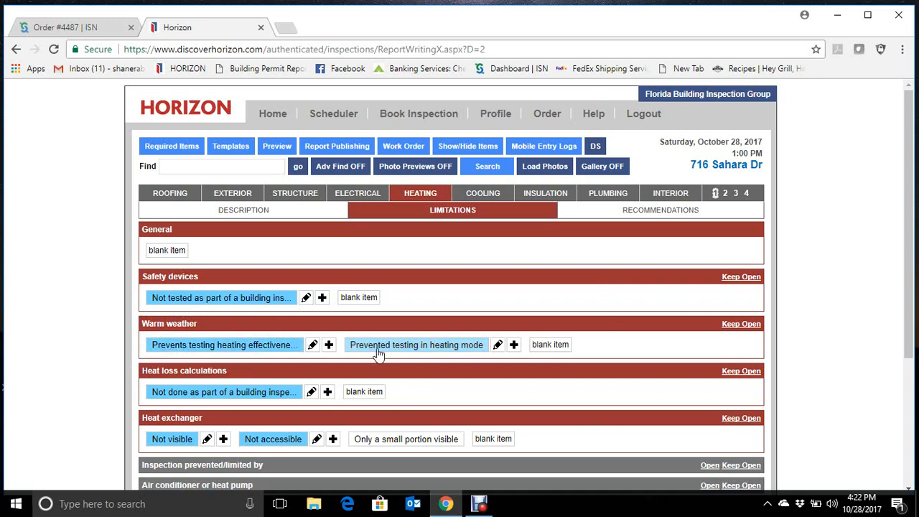
{"action": "left_click", "coordinate": [354, 344]}
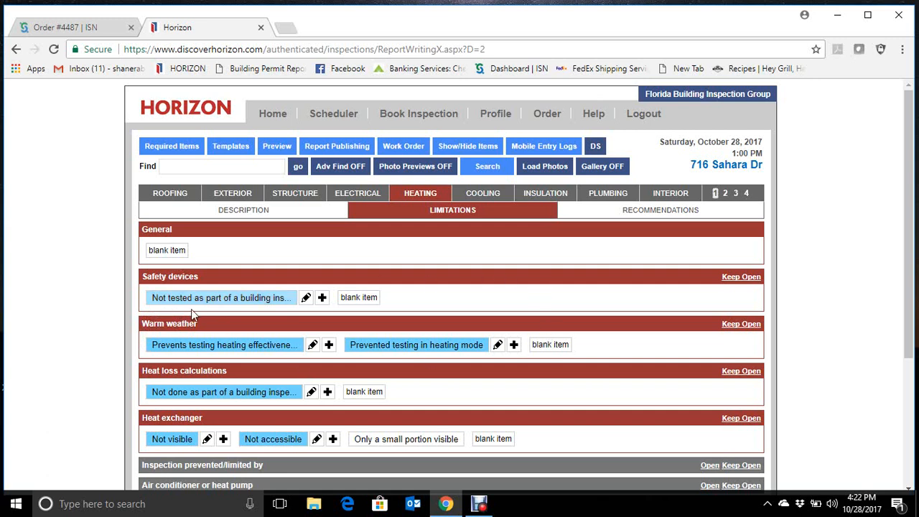
- Select the overview item stating that no heating recommendations are offered in the Heating recommendations
{"action": "left_click", "coordinate": [637, 216]}
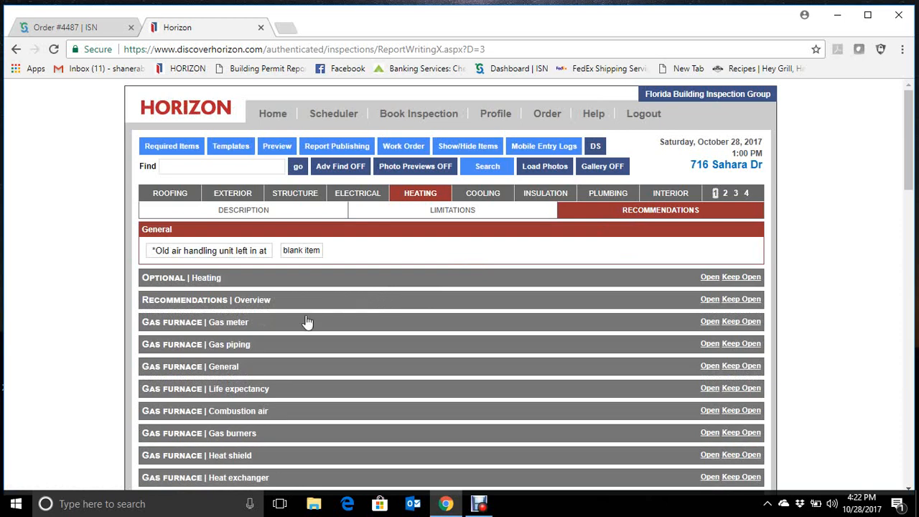
{"action": "left_click", "coordinate": [246, 307]}
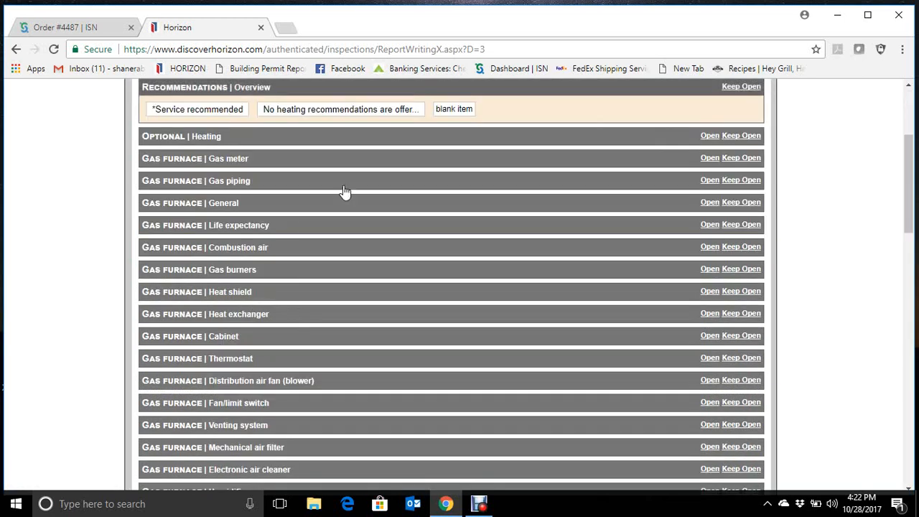
{"action": "left_click", "coordinate": [376, 112]}
{"action": "scroll", "coordinate": [533, 343], "scroll_direction": "up", "scroll_amount": 3}
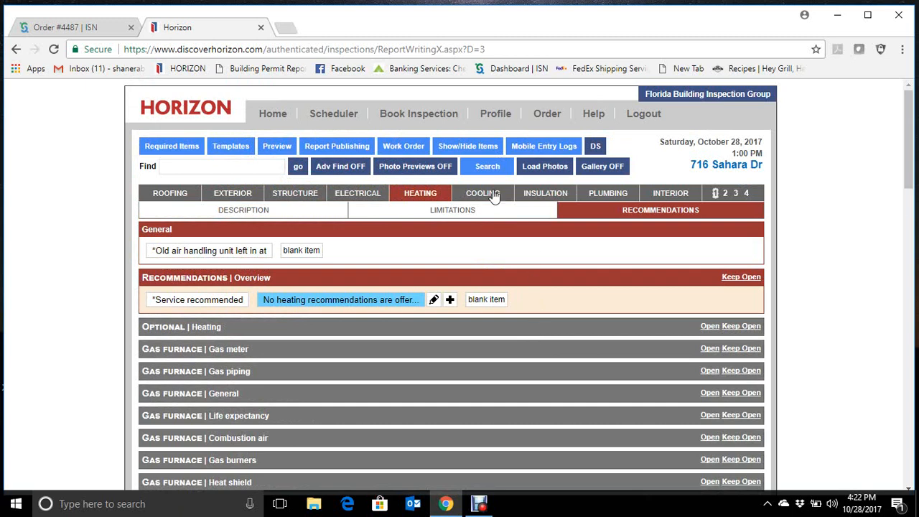
- Select the overview item stating that no air conditioning or heat pump recommendations are offered in the Cooling recommendations
{"action": "left_click", "coordinate": [494, 195]}
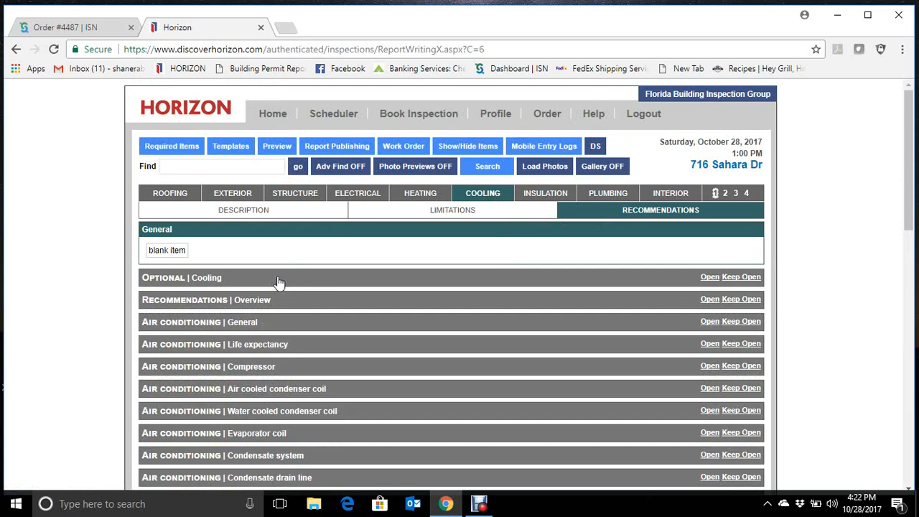
{"action": "left_click", "coordinate": [242, 302]}
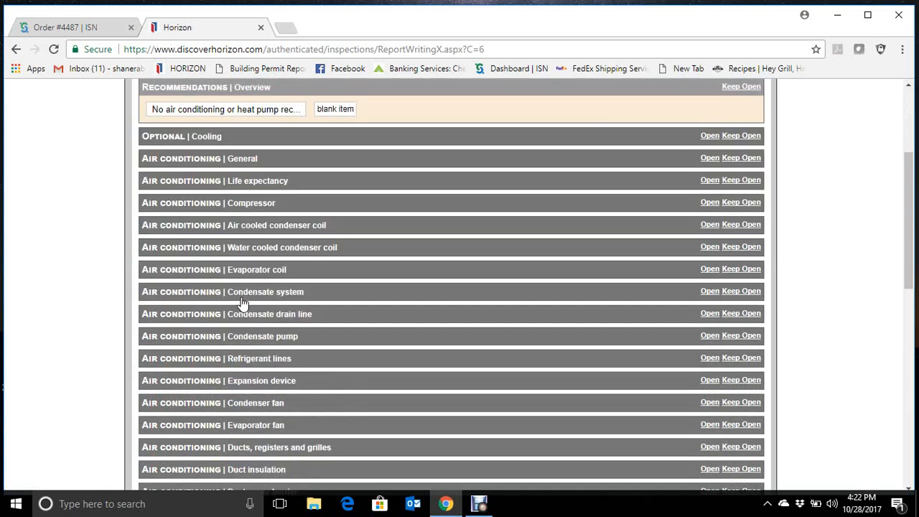
{"action": "left_click", "coordinate": [283, 112]}
{"action": "scroll", "coordinate": [429, 287], "scroll_direction": "up", "scroll_amount": 3}
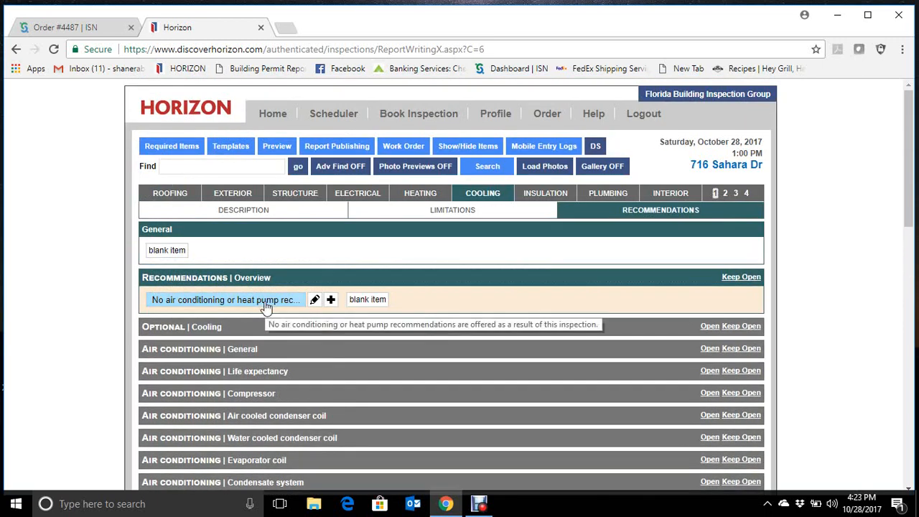
- Review the Cooling limitations and open the Inspection limited/prevented by options
{"action": "left_click", "coordinate": [467, 212]}
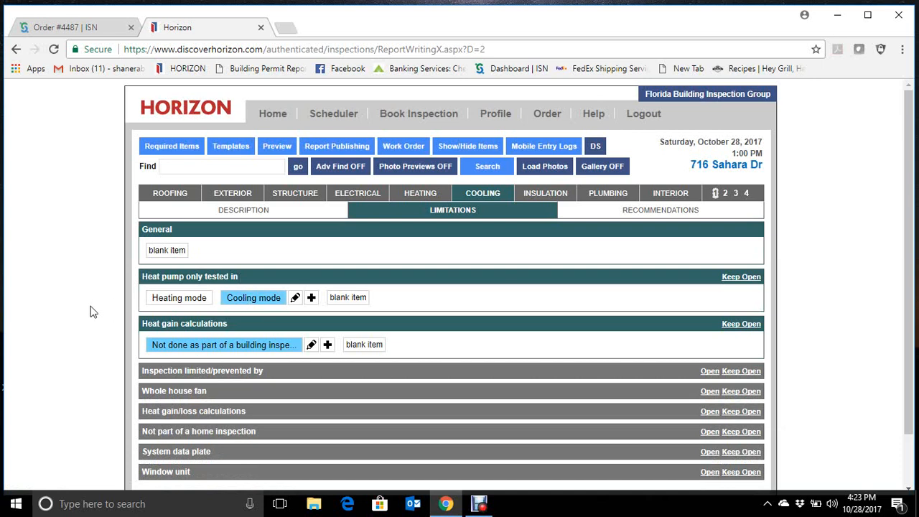
{"action": "scroll", "coordinate": [91, 312], "scroll_direction": "down", "scroll_amount": 2}
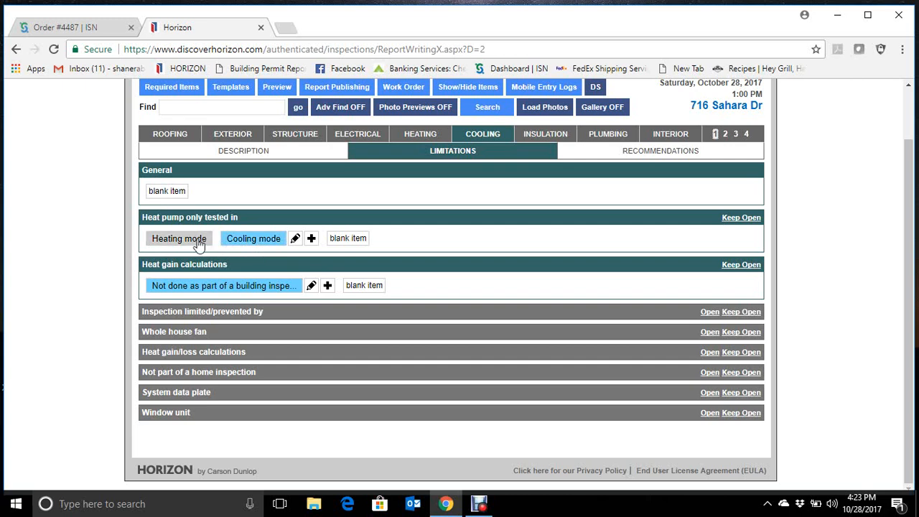
{"action": "left_click", "coordinate": [206, 313]}
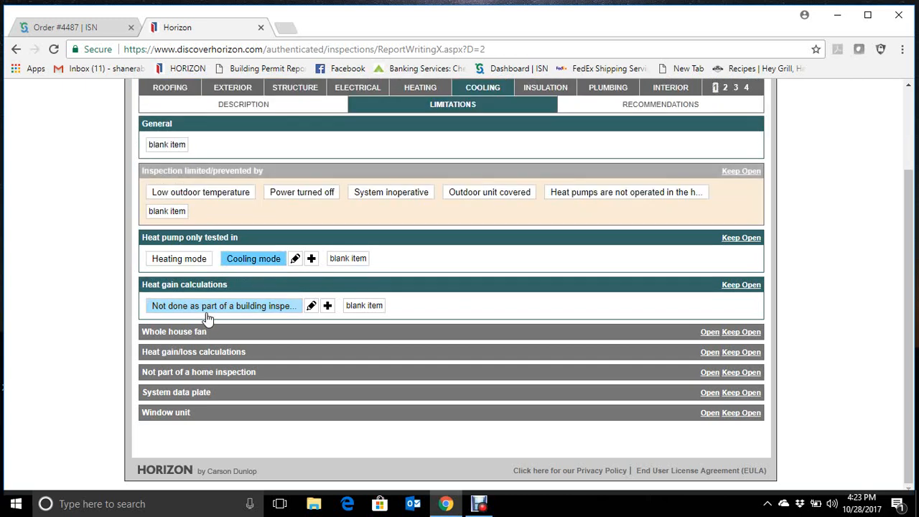
{"action": "left_click", "coordinate": [206, 312]}
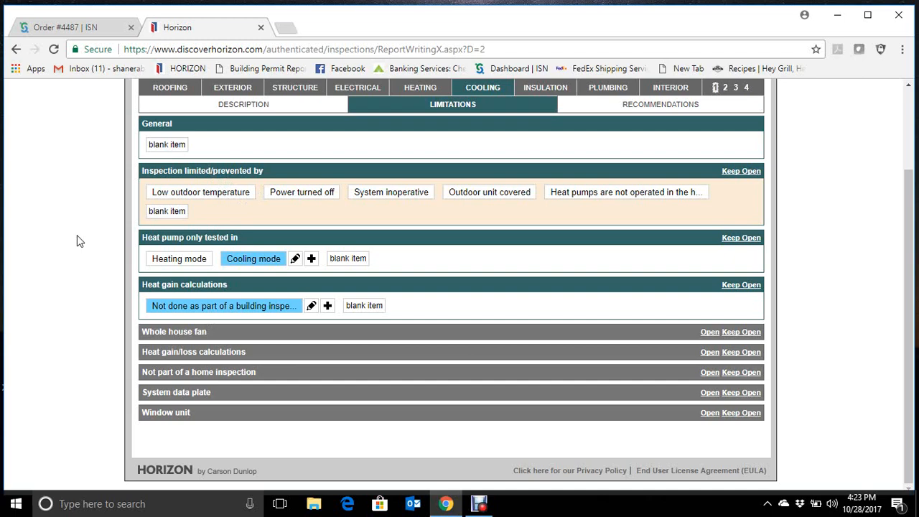
{"action": "scroll", "coordinate": [72, 303], "scroll_direction": "up", "scroll_amount": 2}
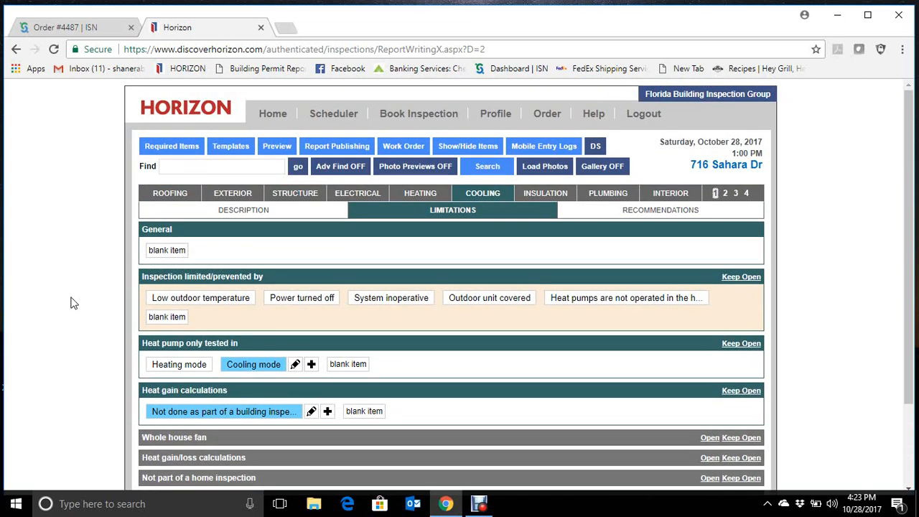
- Check the selected items throughout the Cooling description, from the manufacturer and capacity to the temperatures and refrigerant type
{"action": "left_click", "coordinate": [239, 215]}
{"action": "scroll", "coordinate": [68, 303], "scroll_direction": "down", "scroll_amount": 3}
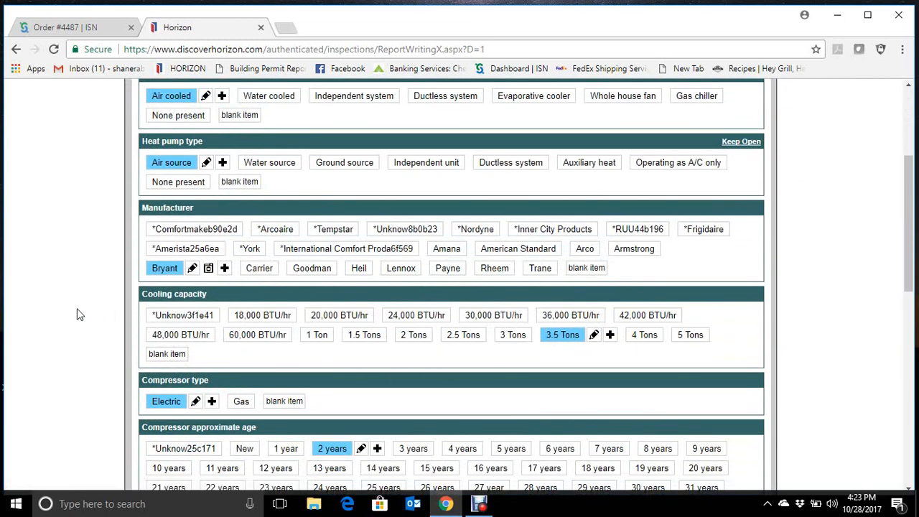
{"action": "scroll", "coordinate": [79, 314], "scroll_direction": "down", "scroll_amount": 4}
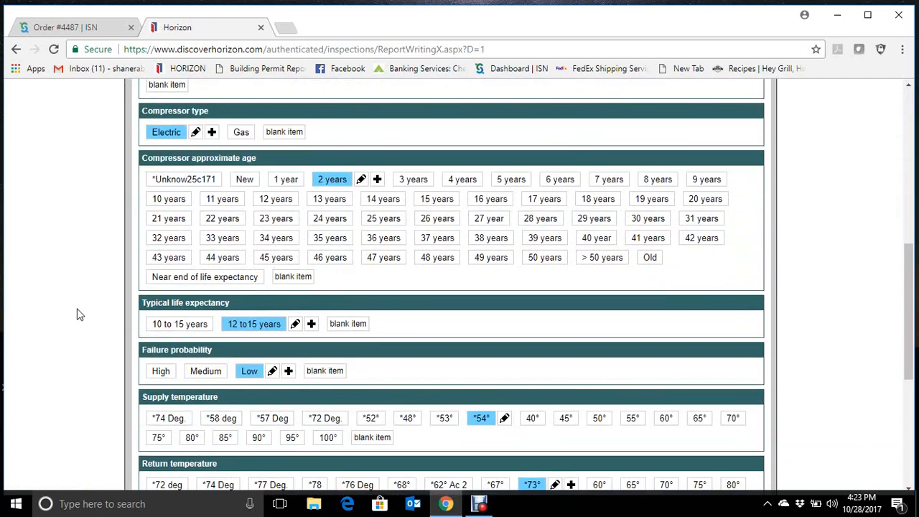
{"action": "scroll", "coordinate": [80, 314], "scroll_direction": "down", "scroll_amount": 1}
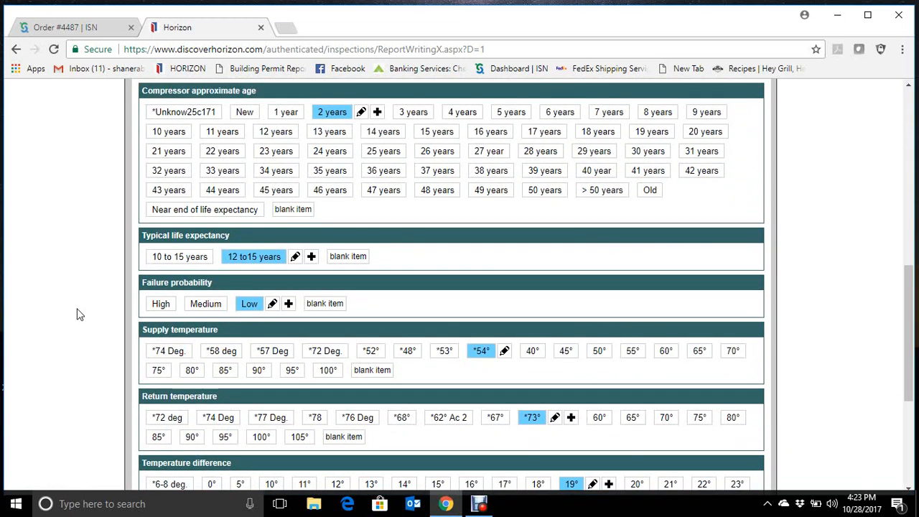
{"action": "scroll", "coordinate": [80, 314], "scroll_direction": "down", "scroll_amount": 3}
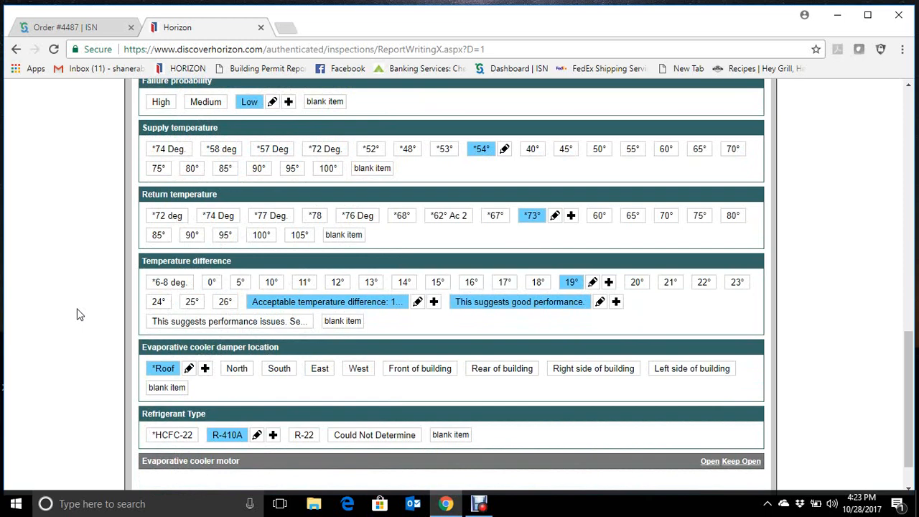
- Attach the wall register thermometer photo to the *54° supply temperature item in the Cooling description, captioned 54°, and save it
{"action": "scroll", "coordinate": [80, 315], "scroll_direction": "up", "scroll_amount": 1}
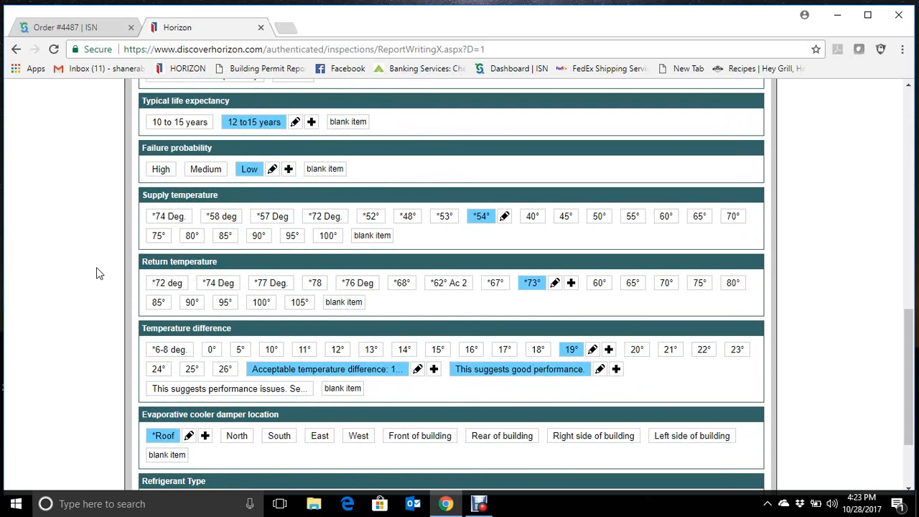
{"action": "left_click", "coordinate": [511, 224]}
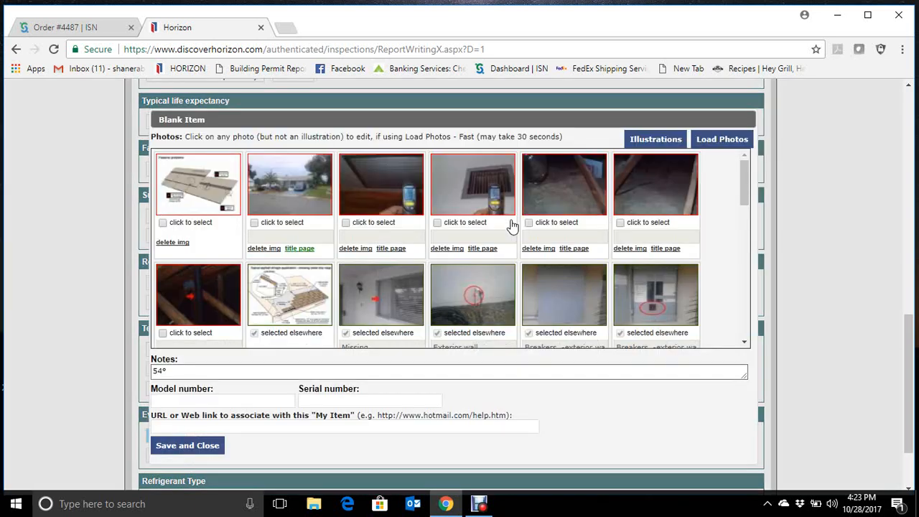
{"action": "left_click", "coordinate": [438, 223]}
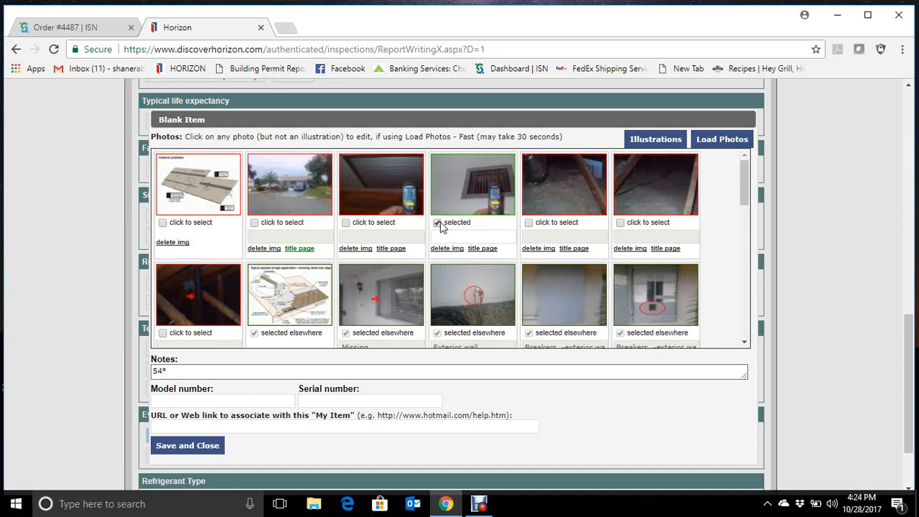
{"action": "left_click_drag", "start_coordinate": [170, 369], "coordinate": [138, 375]}
{"action": "key", "text": "ctrl+c"}
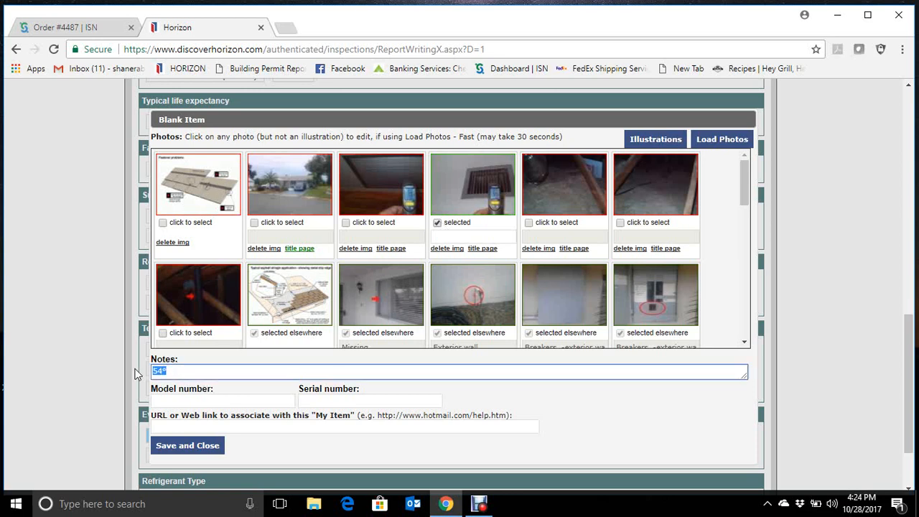
{"action": "left_click", "coordinate": [466, 237]}
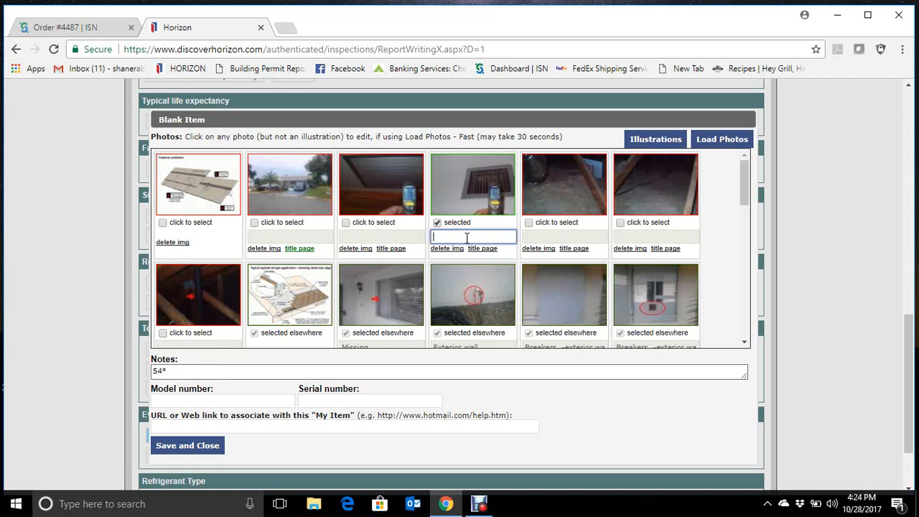
{"action": "key", "text": "ctrl+v"}
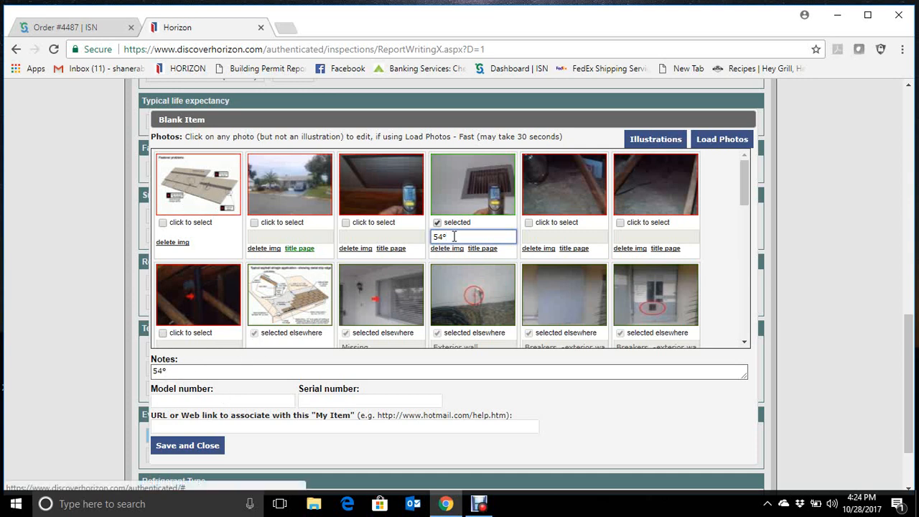
{"action": "scroll", "coordinate": [562, 263], "scroll_direction": "down", "scroll_amount": 1}
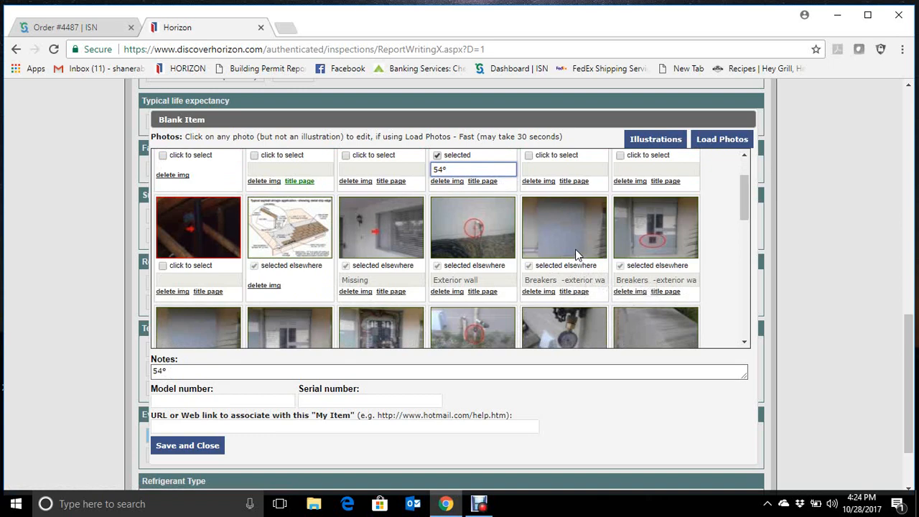
{"action": "scroll", "coordinate": [459, 326], "scroll_direction": "up", "scroll_amount": 4}
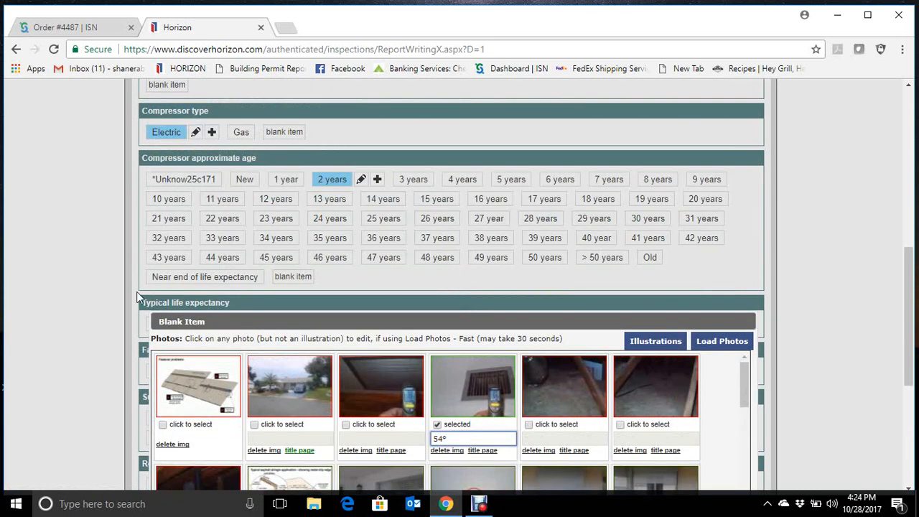
{"action": "scroll", "coordinate": [73, 299], "scroll_direction": "down", "scroll_amount": 3}
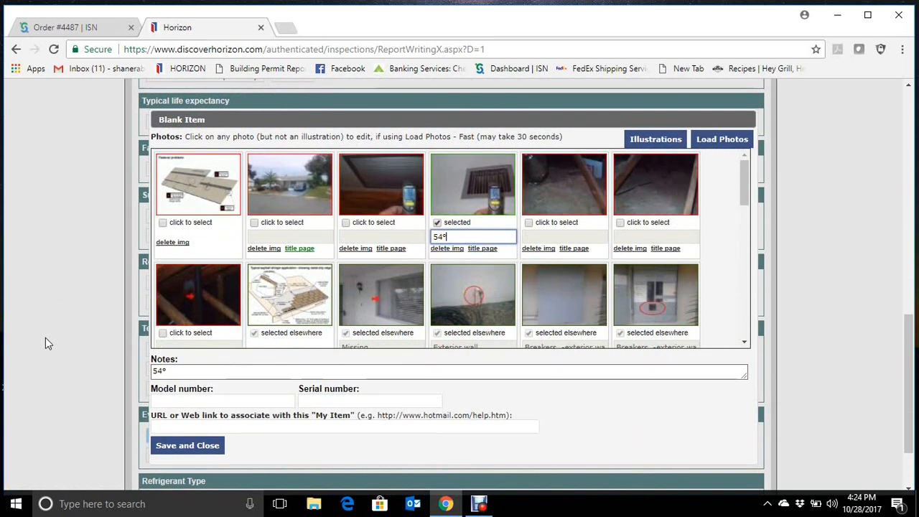
{"action": "left_click", "coordinate": [198, 450]}
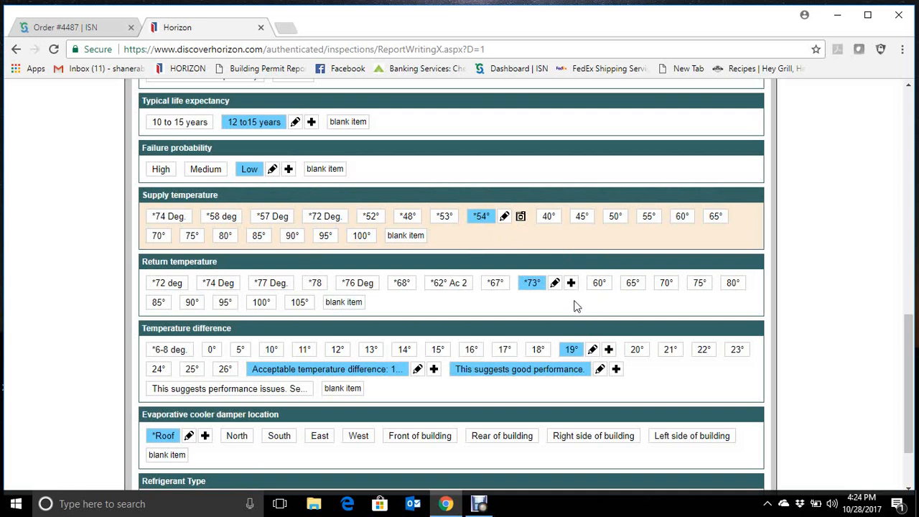
- Attach the remaining thermometer photo to the *73° return temperature item and save it
{"action": "left_click", "coordinate": [554, 285]}
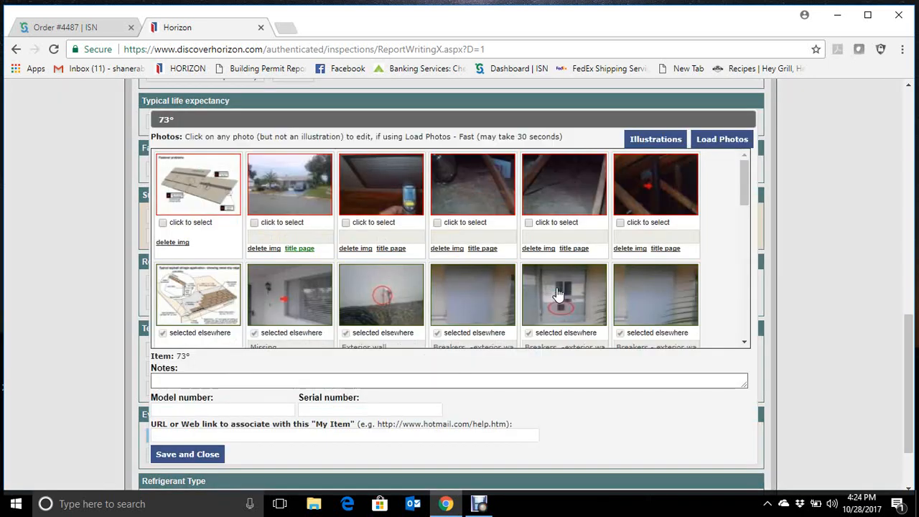
{"action": "left_click", "coordinate": [345, 222]}
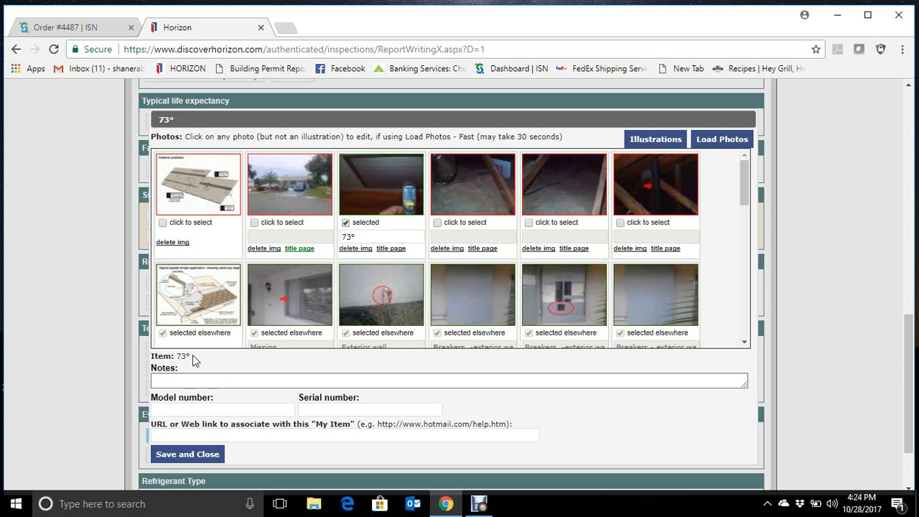
{"action": "left_click", "coordinate": [218, 455]}
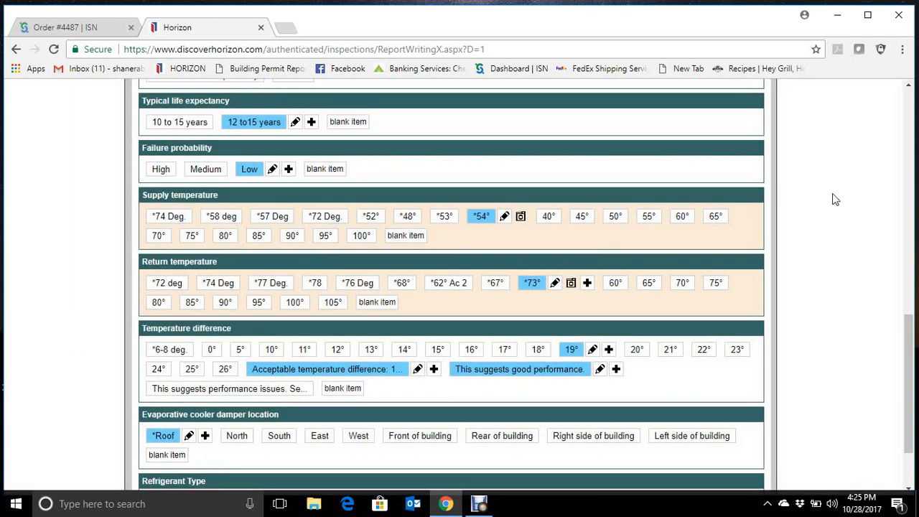
- Attach the two attic insulation photos to the Cellulose item under attic/roof insulation material in the Insulation description and save it
{"action": "scroll", "coordinate": [614, 328], "scroll_direction": "down", "scroll_amount": 2}
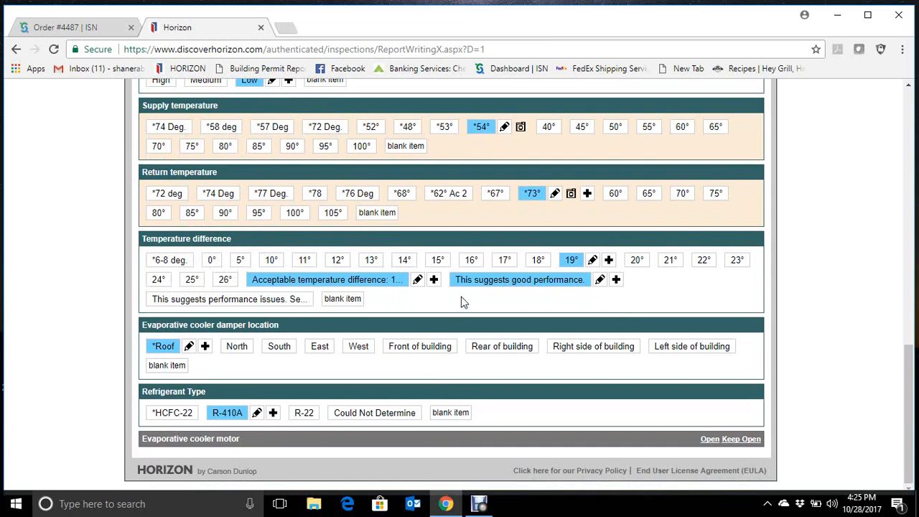
{"action": "scroll", "coordinate": [664, 368], "scroll_direction": "up", "scroll_amount": 10}
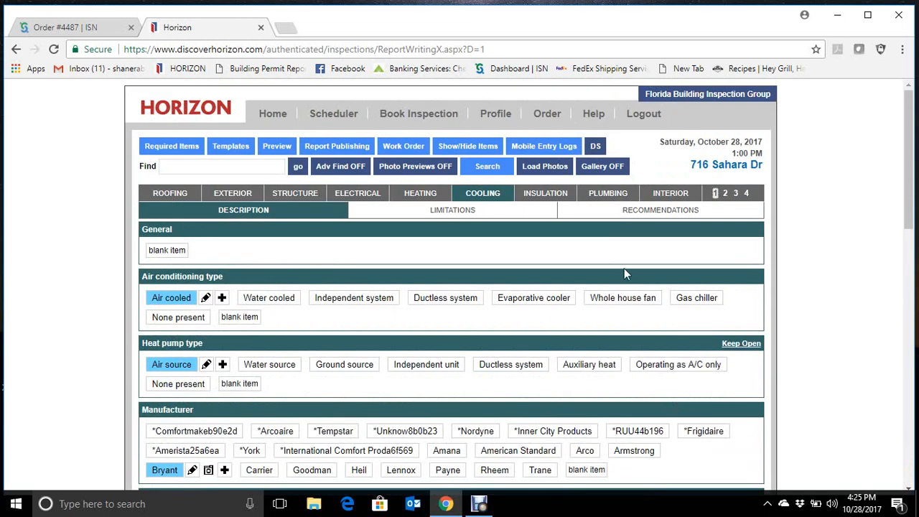
{"action": "left_click", "coordinate": [564, 196]}
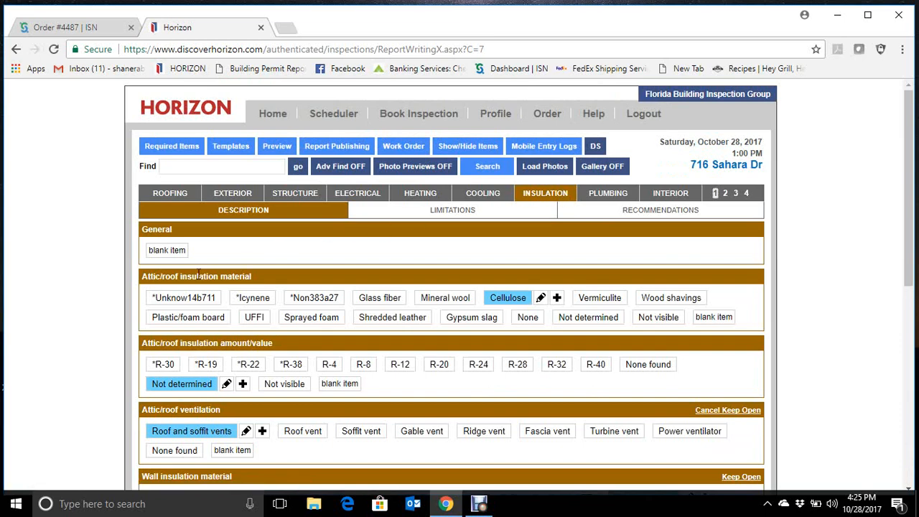
{"action": "scroll", "coordinate": [573, 280], "scroll_direction": "down", "scroll_amount": 1}
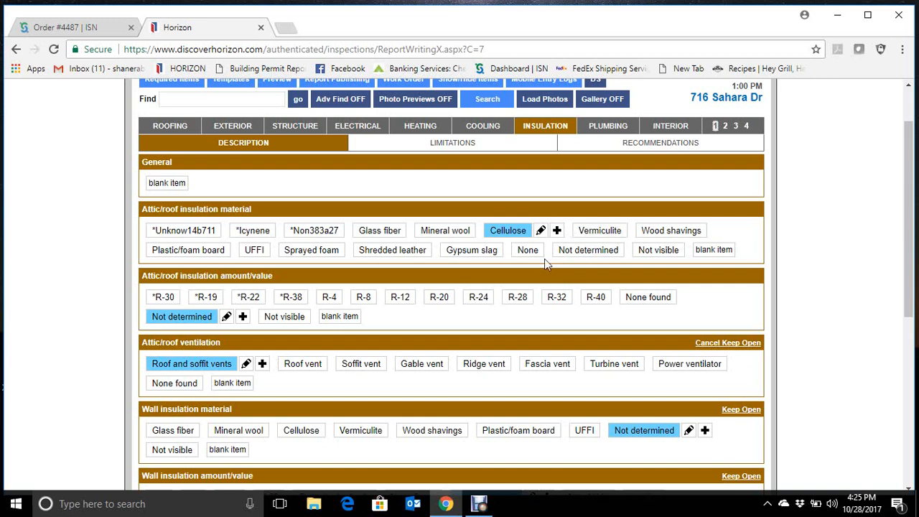
{"action": "left_click", "coordinate": [541, 231]}
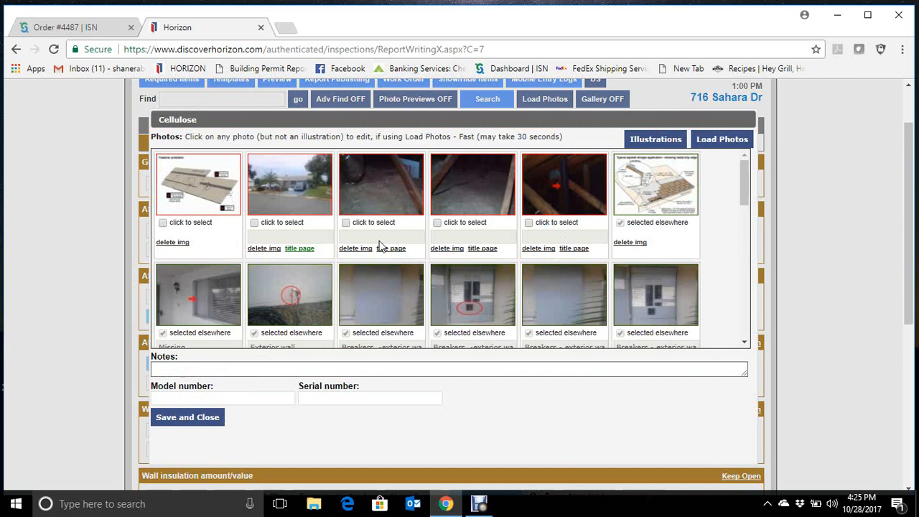
{"action": "left_click", "coordinate": [345, 223]}
{"action": "left_click", "coordinate": [437, 223]}
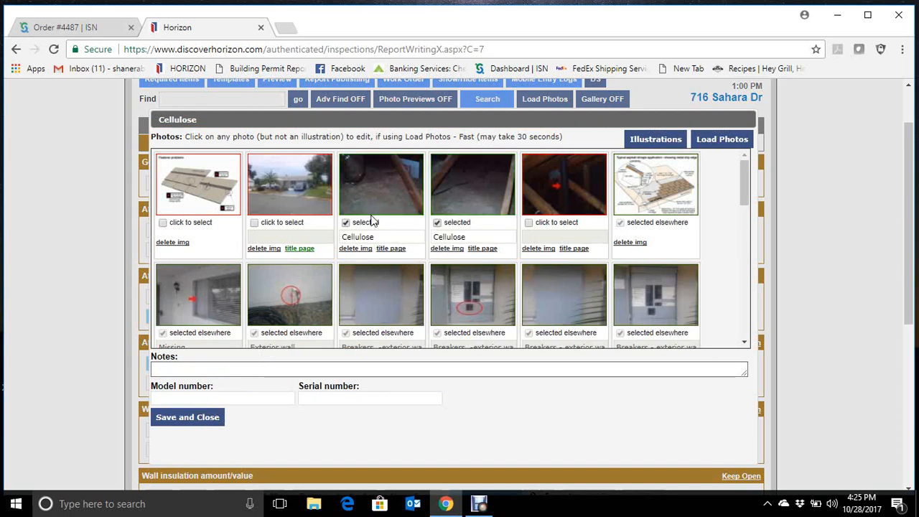
{"action": "left_click", "coordinate": [201, 418]}
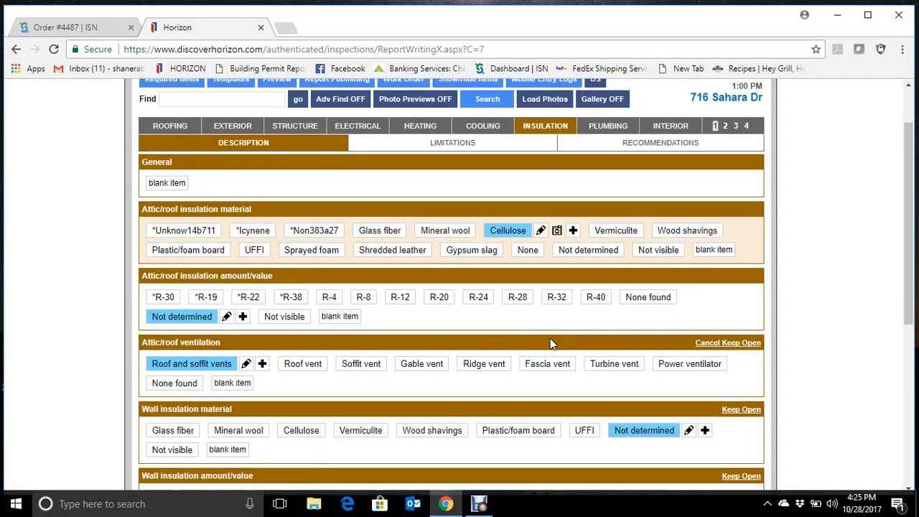
- Review the rest of the Insulation section, including its attic inspection limitation and its recommendations overview item
{"action": "scroll", "coordinate": [379, 320], "scroll_direction": "down", "scroll_amount": 3}
{"action": "scroll", "coordinate": [425, 330], "scroll_direction": "up", "scroll_amount": 1}
{"action": "scroll", "coordinate": [424, 323], "scroll_direction": "up", "scroll_amount": 3}
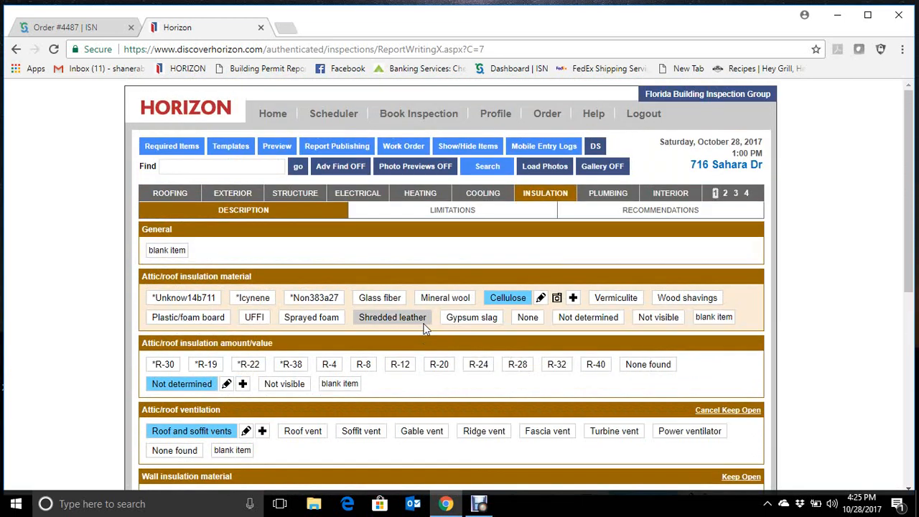
{"action": "left_click", "coordinate": [460, 219]}
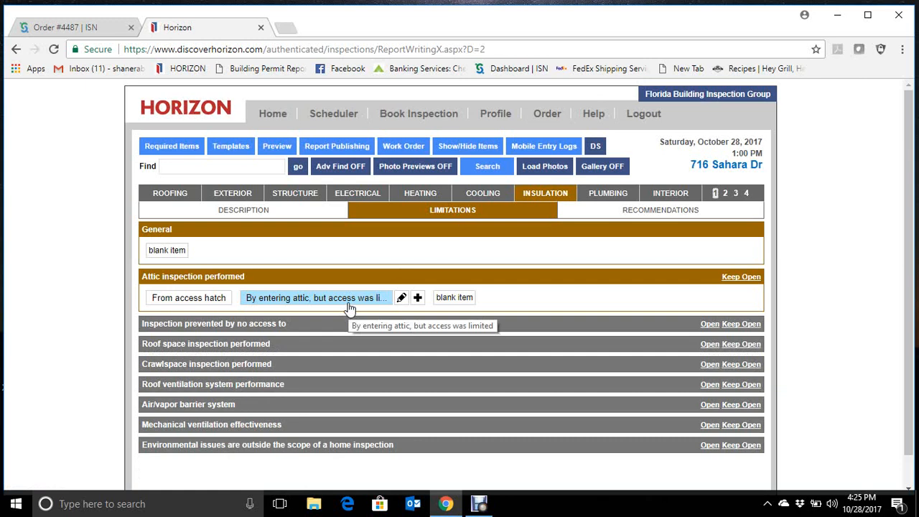
{"action": "left_click", "coordinate": [352, 301]}
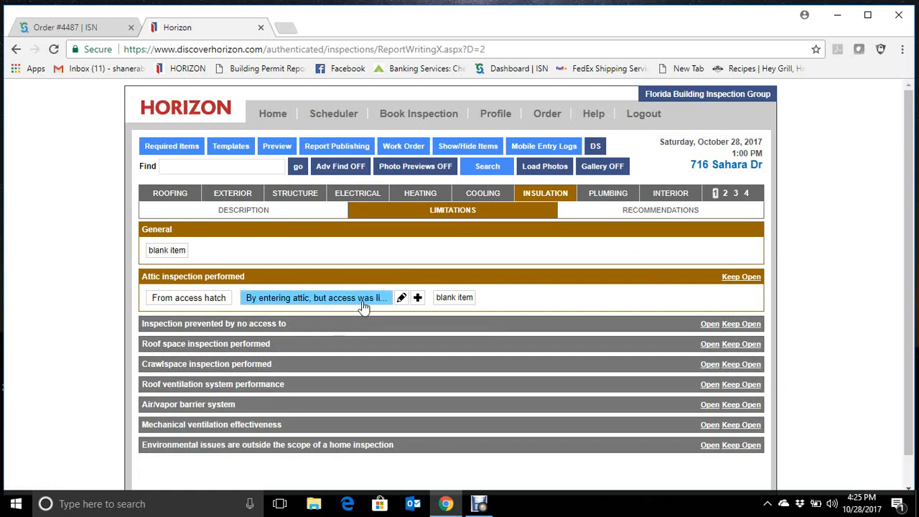
{"action": "left_click", "coordinate": [582, 216]}
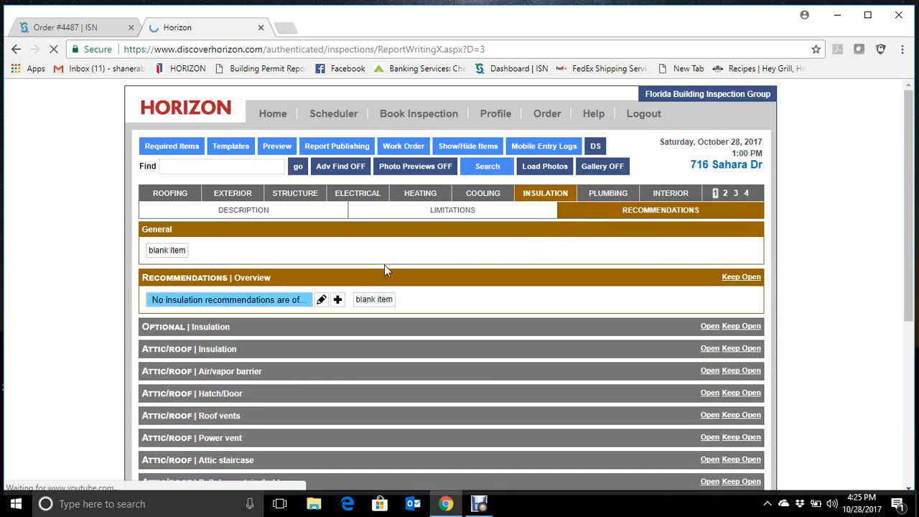
{"action": "left_click", "coordinate": [299, 305]}
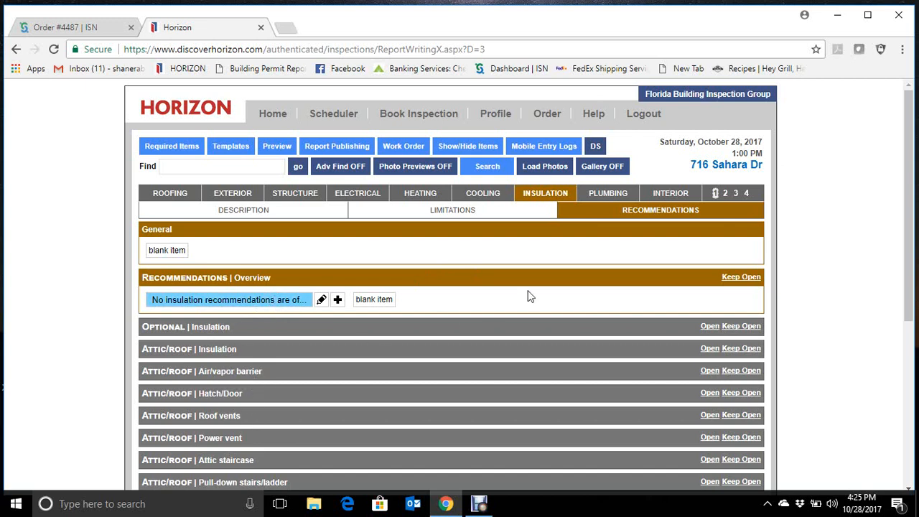
- Attach the attic pipe photo with the red arrow to the anticipated life expectancy item under drain piping installation in the Plumbing recommendations
{"action": "left_click", "coordinate": [607, 194]}
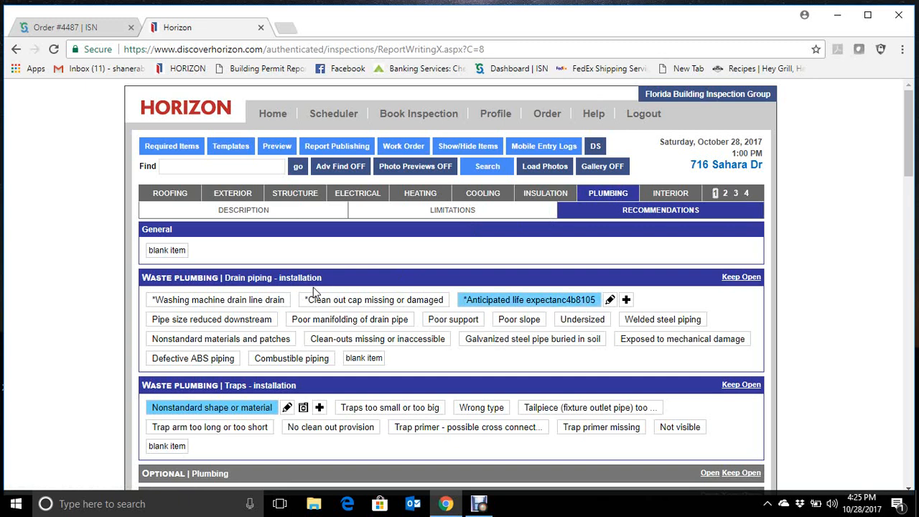
{"action": "left_click", "coordinate": [609, 302]}
{"action": "left_click", "coordinate": [242, 438]}
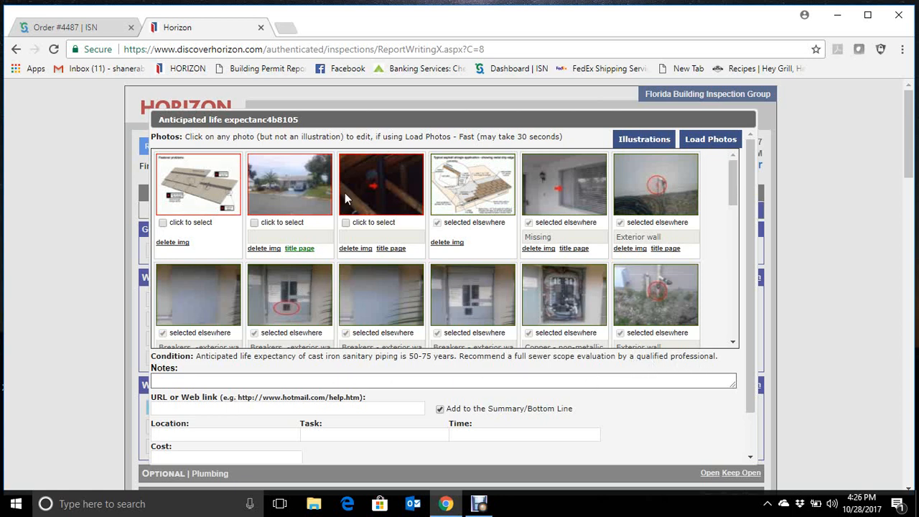
{"action": "left_click", "coordinate": [346, 224]}
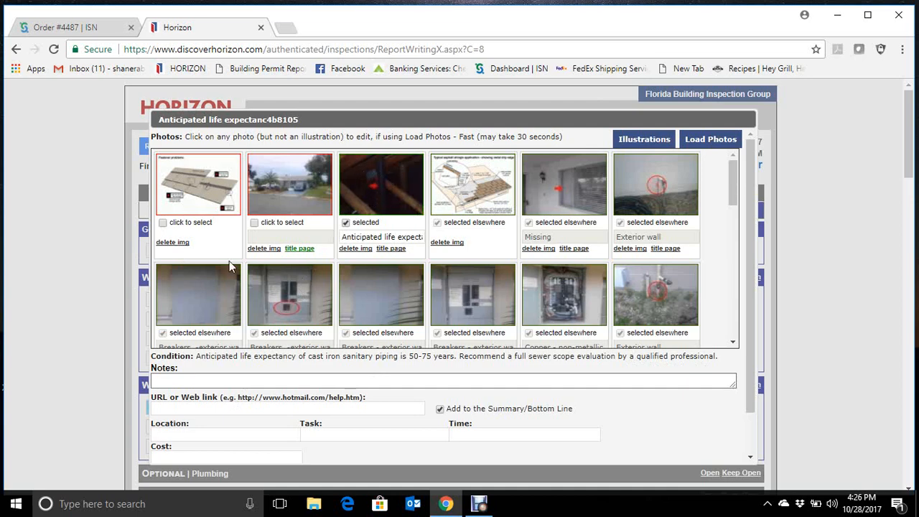
{"action": "scroll", "coordinate": [266, 399], "scroll_direction": "down", "scroll_amount": 3}
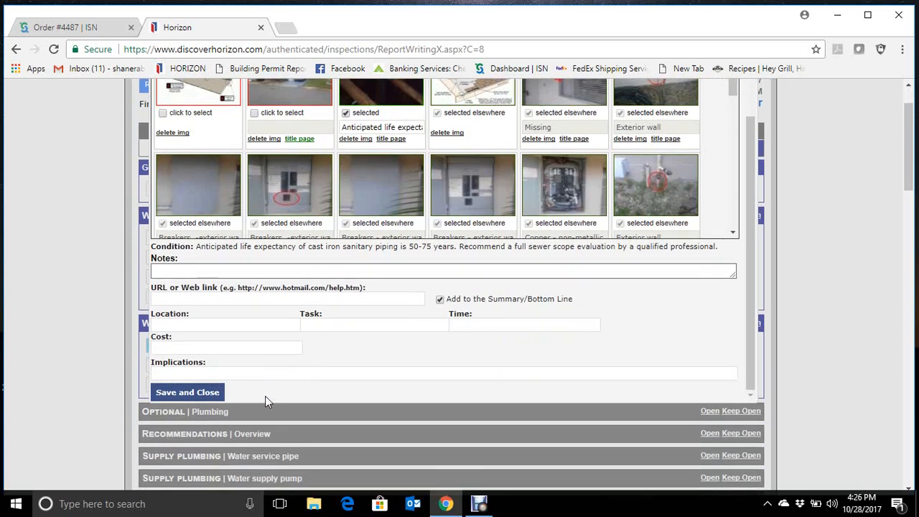
{"action": "left_click", "coordinate": [205, 392]}
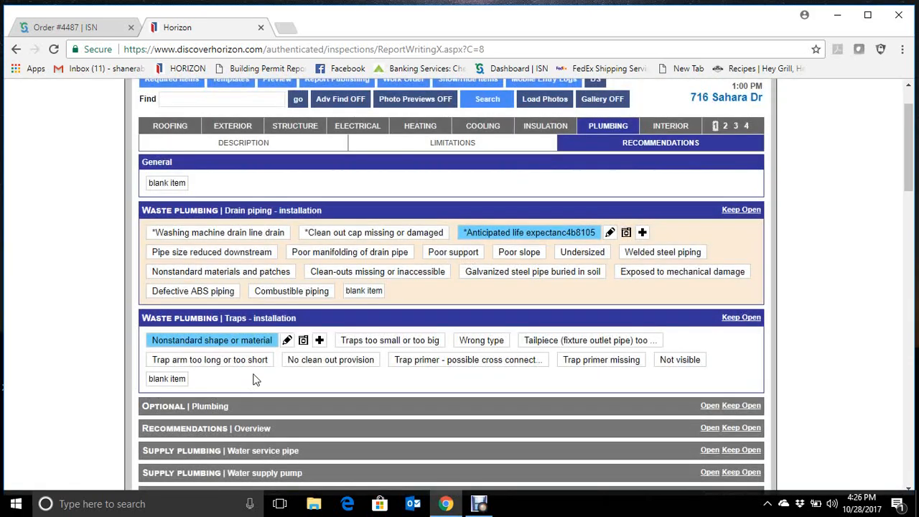
- Review the Plumbing limitations and the selected Plumbing description items, from the main water shut off valve to the exterior hose bibb
{"action": "scroll", "coordinate": [100, 400], "scroll_direction": "up", "scroll_amount": 1}
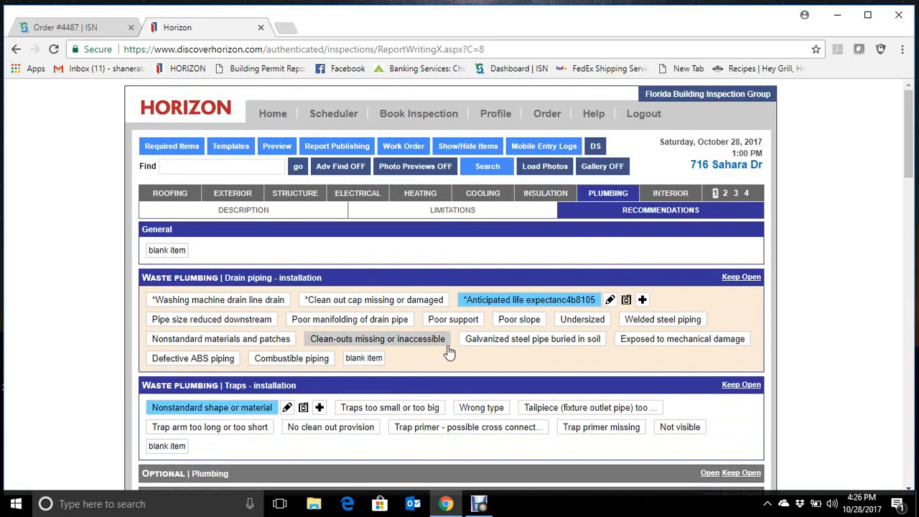
{"action": "left_click", "coordinate": [459, 209]}
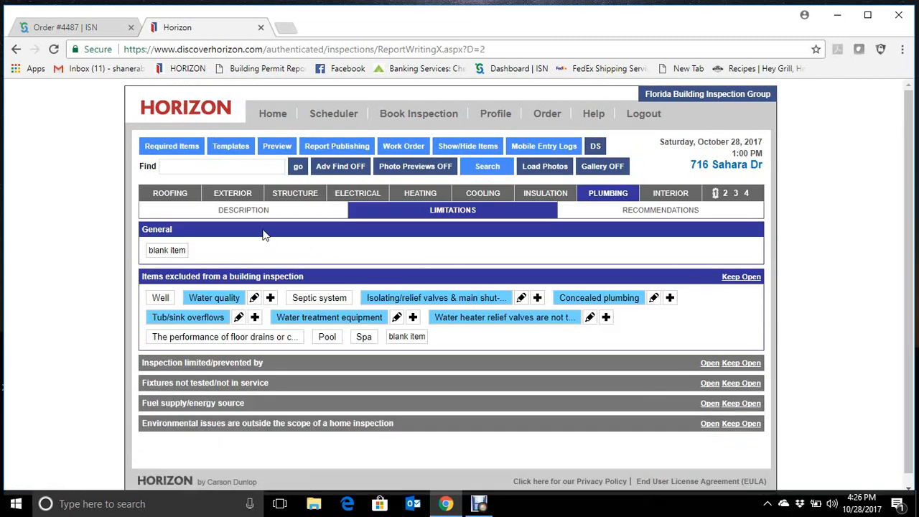
{"action": "left_click", "coordinate": [241, 211]}
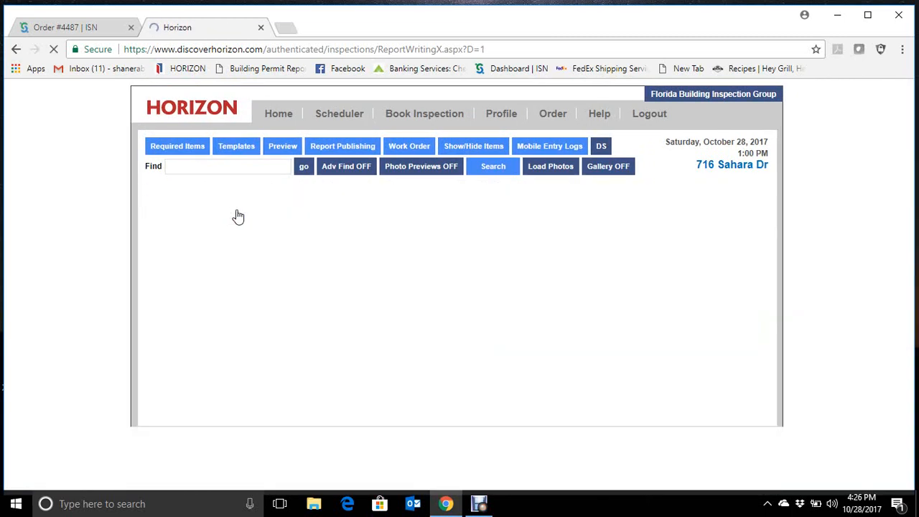
{"action": "scroll", "coordinate": [73, 331], "scroll_direction": "down", "scroll_amount": 5}
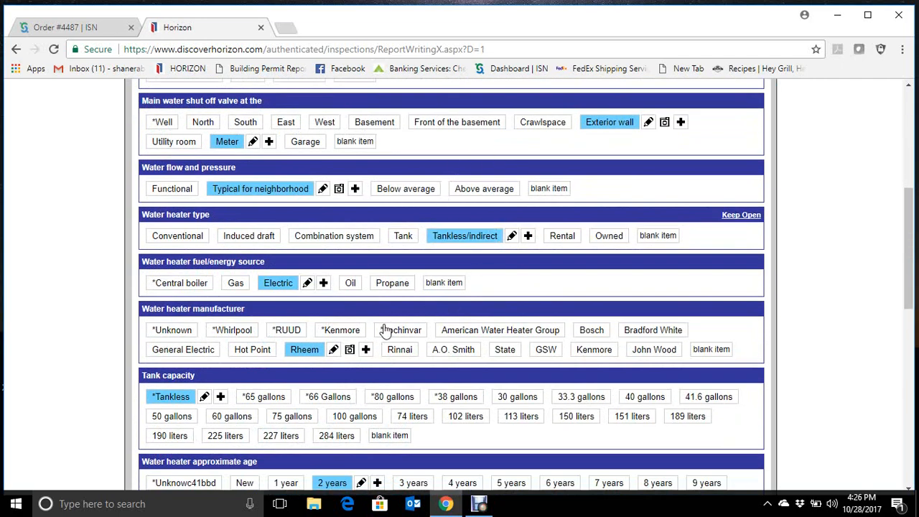
{"action": "scroll", "coordinate": [580, 301], "scroll_direction": "down", "scroll_amount": 3}
{"action": "scroll", "coordinate": [580, 300], "scroll_direction": "down", "scroll_amount": 5}
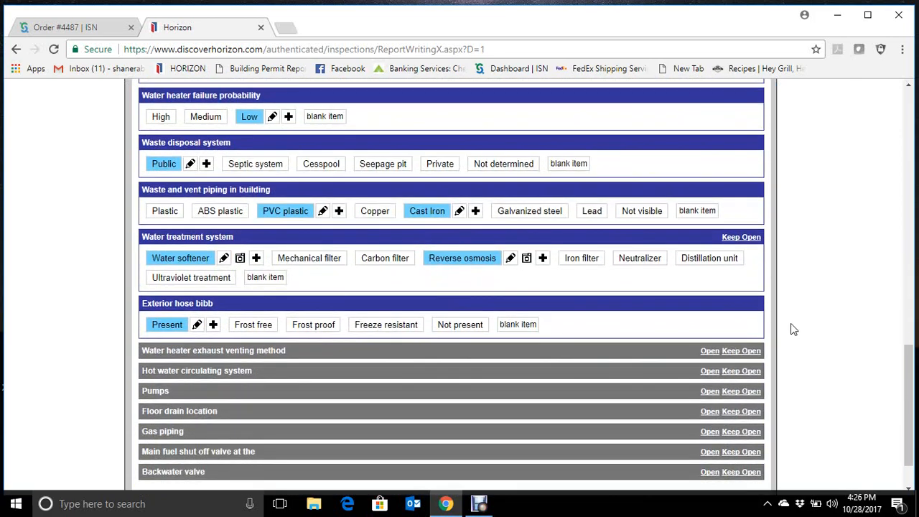
- Review the Interior description items, from the major floor finishes through windows, doors and appliances to kitchen ventilation
{"action": "scroll", "coordinate": [791, 324], "scroll_direction": "up", "scroll_amount": 15}
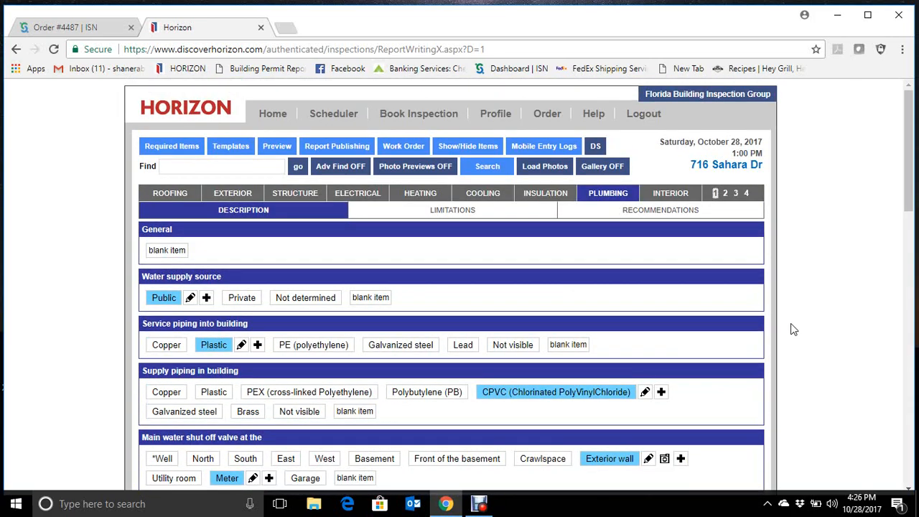
{"action": "left_click", "coordinate": [679, 195]}
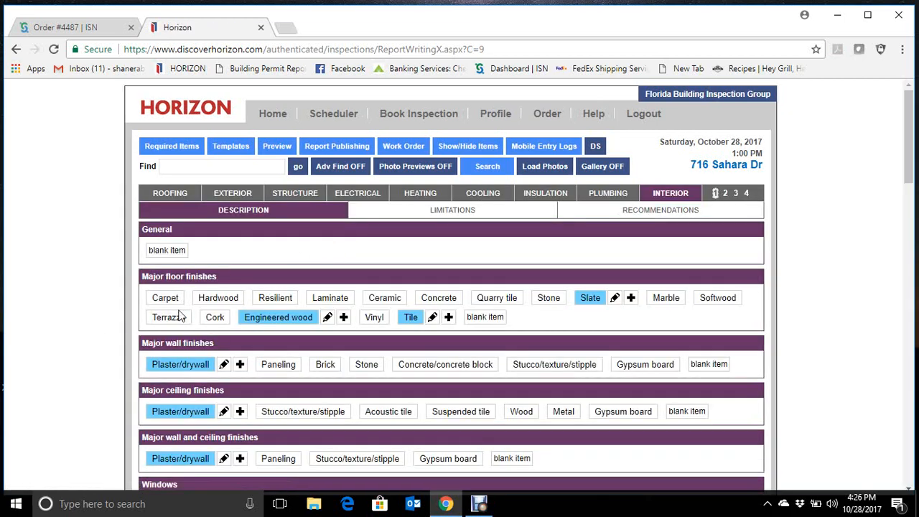
{"action": "scroll", "coordinate": [91, 353], "scroll_direction": "down", "scroll_amount": 2}
{"action": "scroll", "coordinate": [91, 353], "scroll_direction": "down", "scroll_amount": 4}
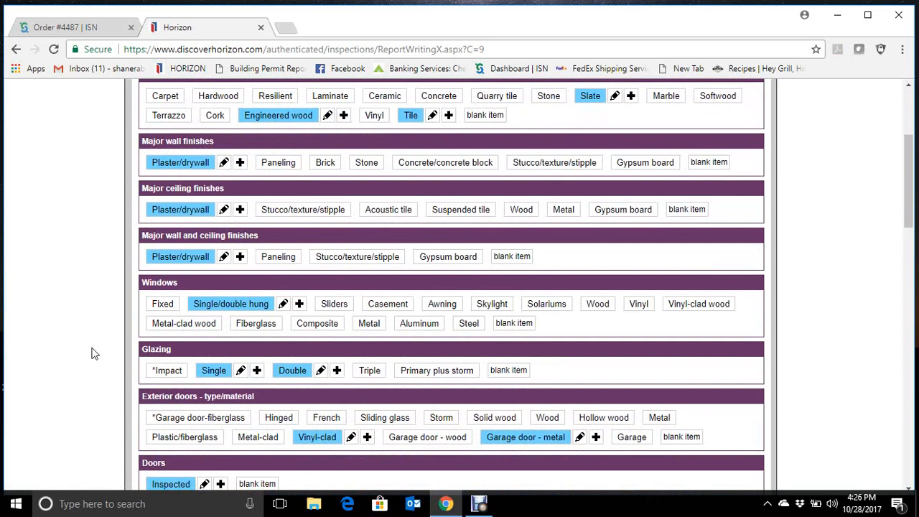
{"action": "scroll", "coordinate": [92, 353], "scroll_direction": "down", "scroll_amount": 6}
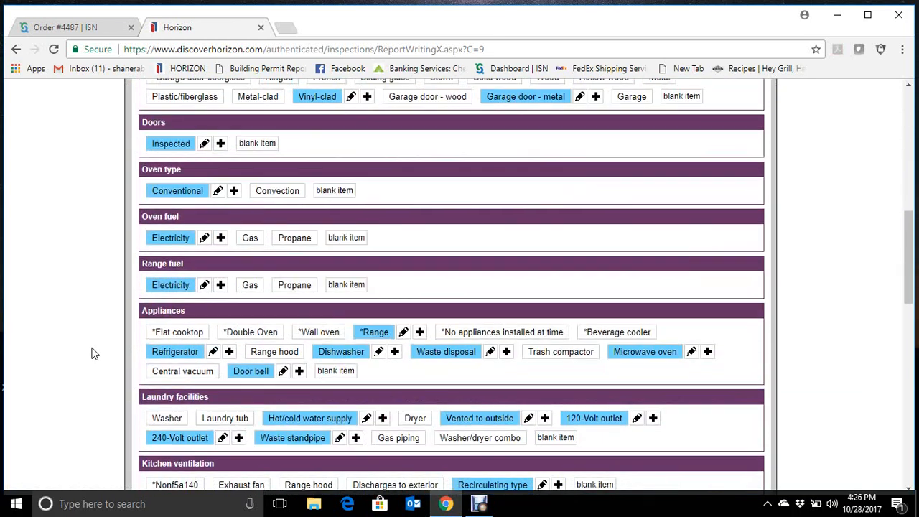
{"action": "scroll", "coordinate": [92, 353], "scroll_direction": "up", "scroll_amount": 14}
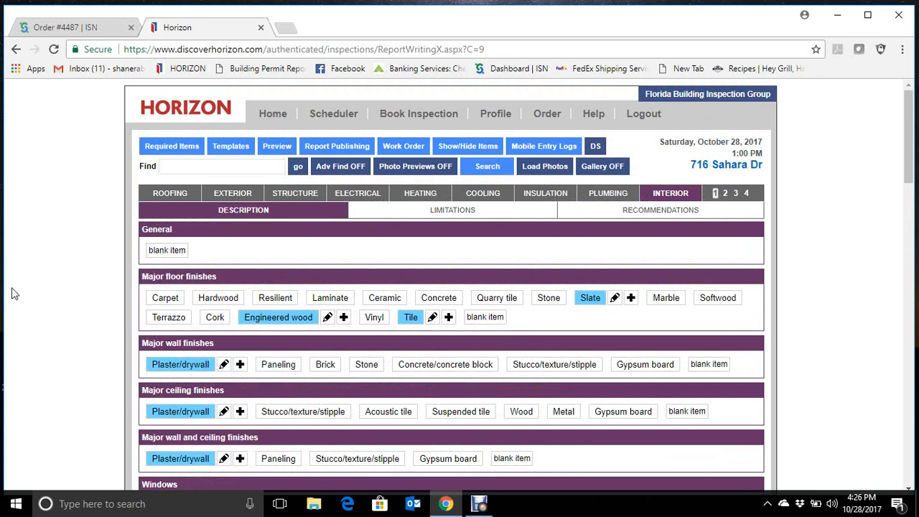
- Review the Interior limitations, including storage restrictions, excluded items, the garage door and its opener
{"action": "left_click", "coordinate": [443, 216]}
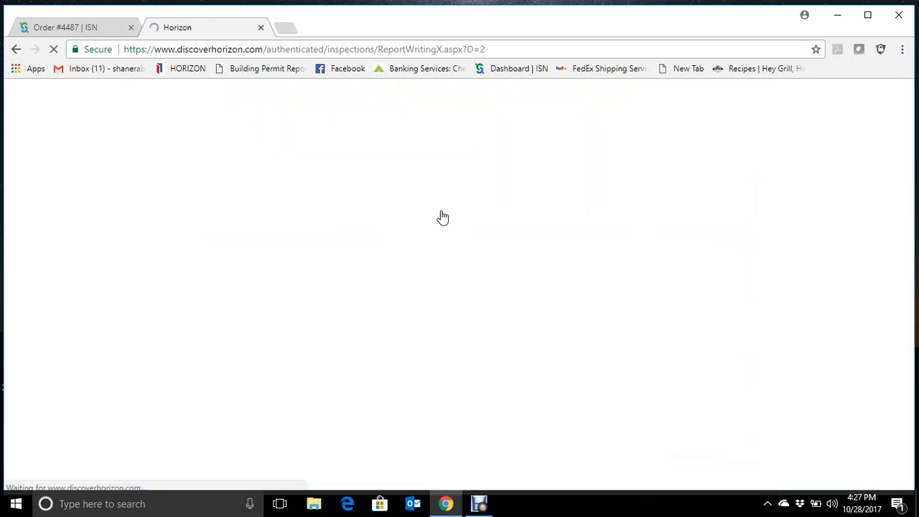
{"action": "scroll", "coordinate": [41, 328], "scroll_direction": "down", "scroll_amount": 1}
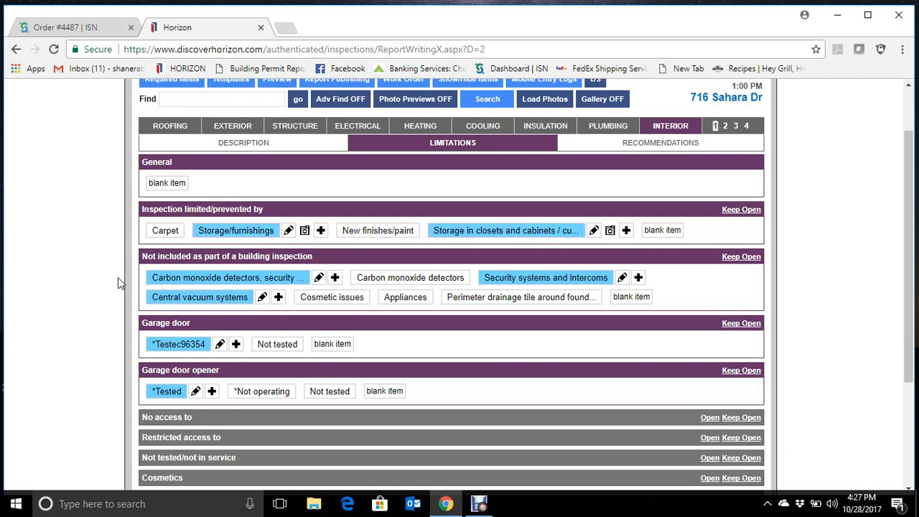
{"action": "scroll", "coordinate": [657, 354], "scroll_direction": "up", "scroll_amount": 2}
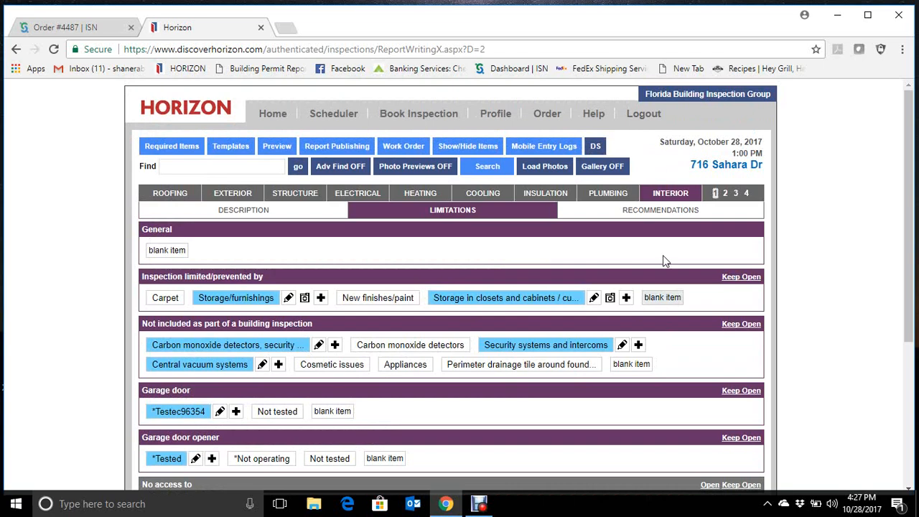
- Review the Interior recommendations selected for ceilings, walls and floors
{"action": "left_click", "coordinate": [660, 213]}
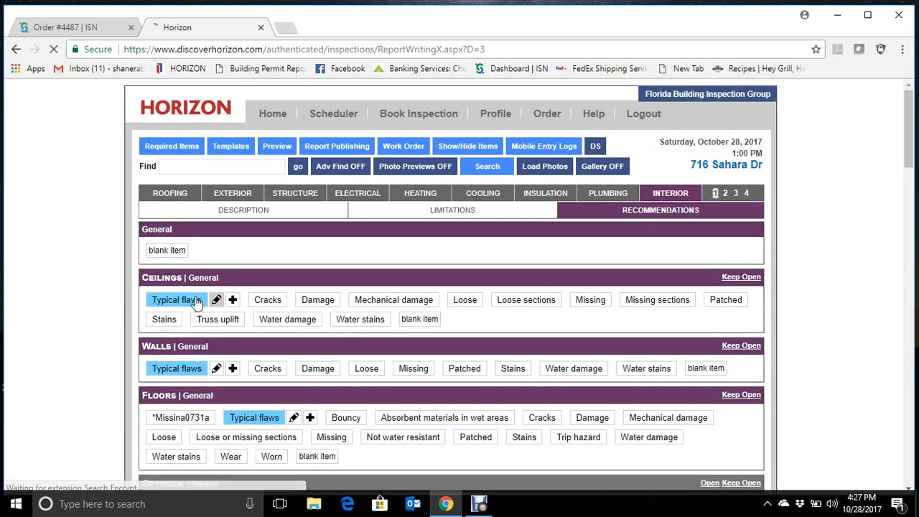
{"action": "scroll", "coordinate": [232, 335], "scroll_direction": "down", "scroll_amount": 1}
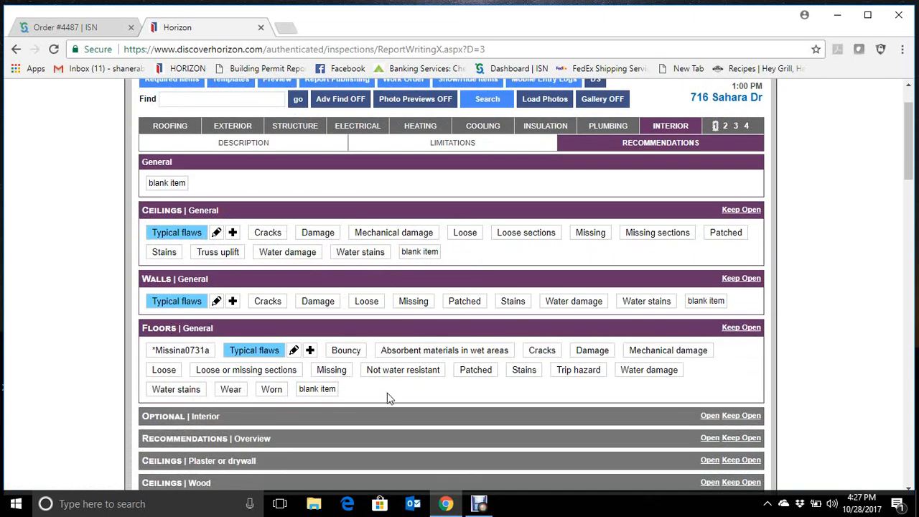
{"action": "scroll", "coordinate": [412, 392], "scroll_direction": "up", "scroll_amount": 1}
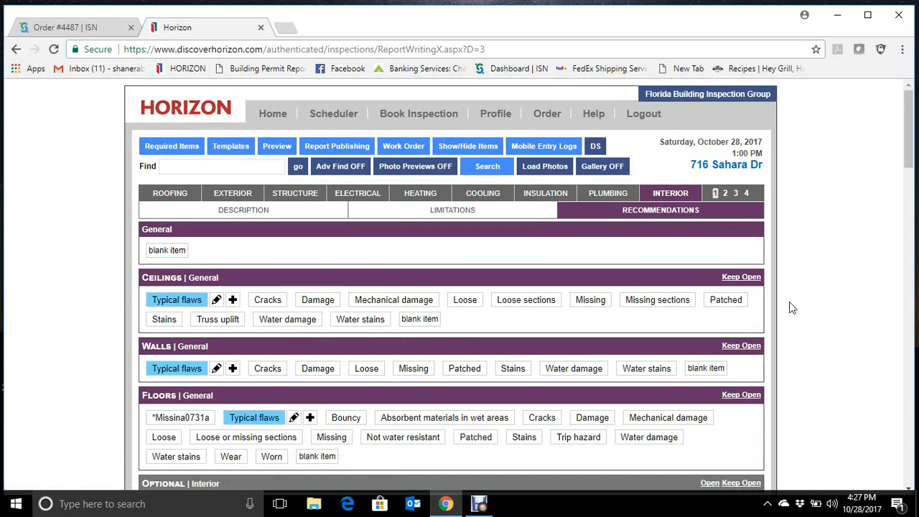
{"action": "scroll", "coordinate": [825, 287], "scroll_direction": "down", "scroll_amount": 1}
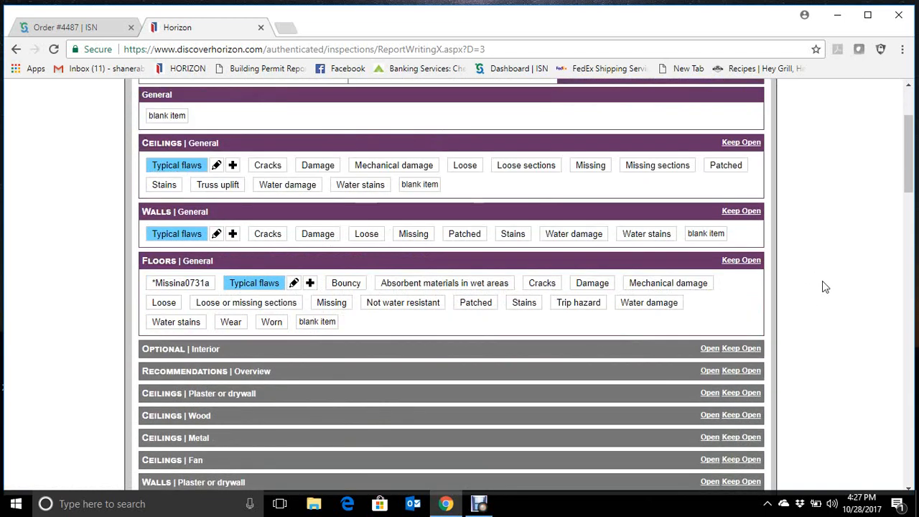
- Generate the PDF preview of the inspection report, maximize its window and check the cover page
{"action": "scroll", "coordinate": [826, 287], "scroll_direction": "up", "scroll_amount": 1}
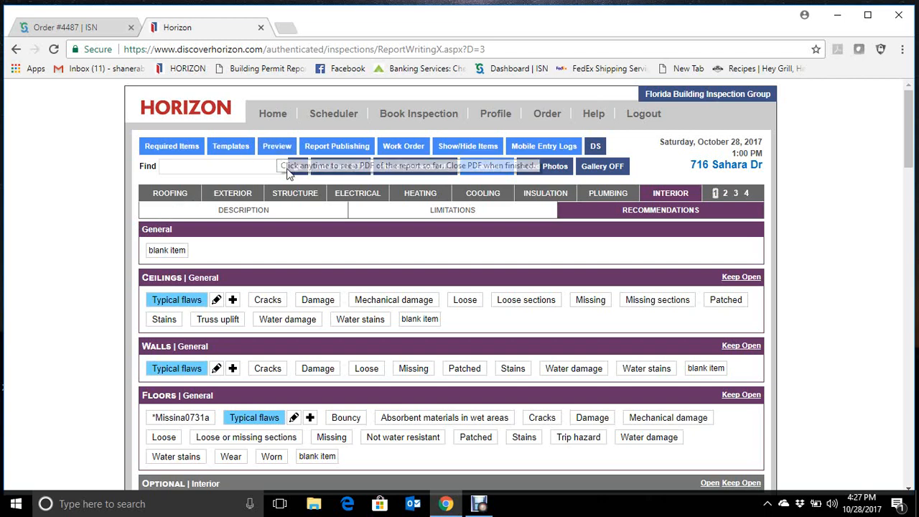
{"action": "left_click", "coordinate": [279, 151]}
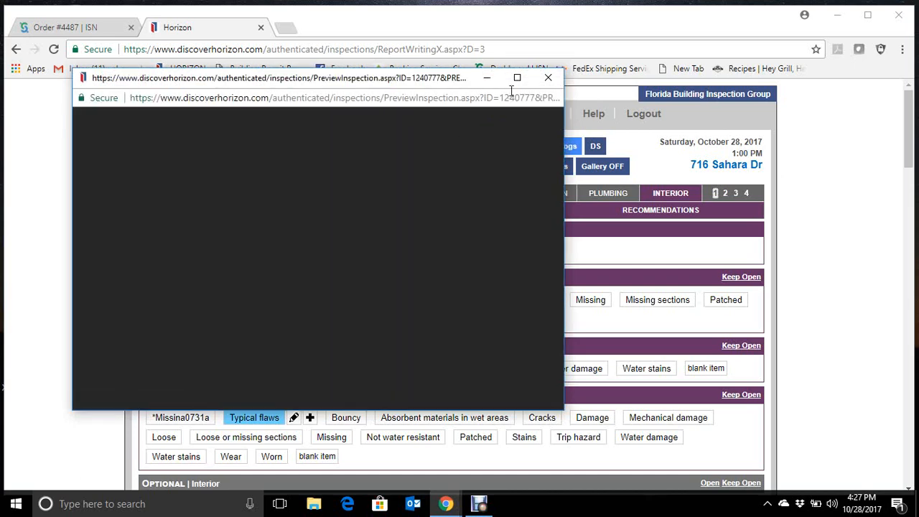
{"action": "left_click", "coordinate": [517, 78]}
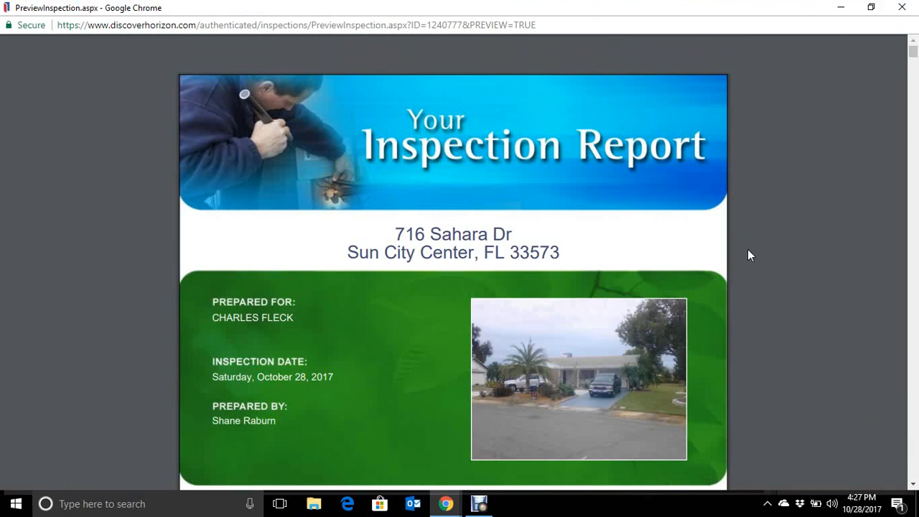
{"action": "scroll", "coordinate": [748, 250], "scroll_direction": "down", "scroll_amount": 1}
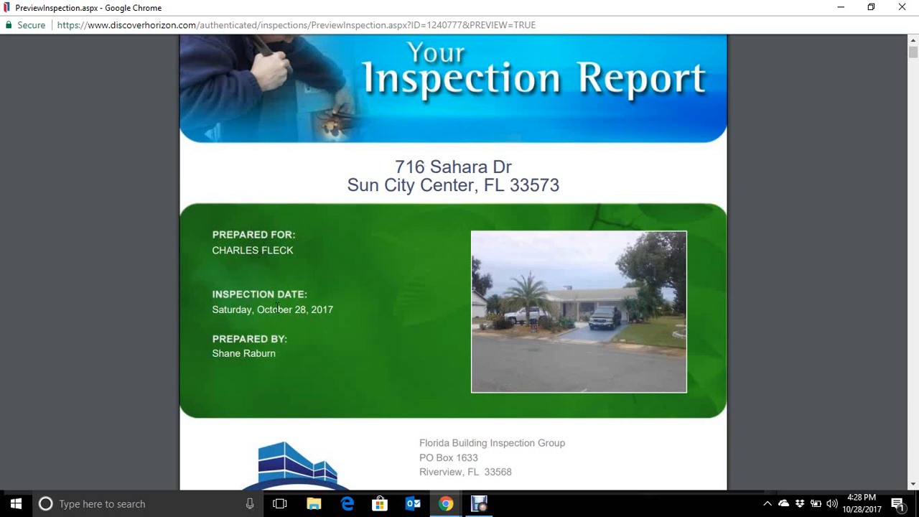
{"action": "scroll", "coordinate": [163, 330], "scroll_direction": "down", "scroll_amount": 1}
{"action": "scroll", "coordinate": [158, 334], "scroll_direction": "up", "scroll_amount": 1}
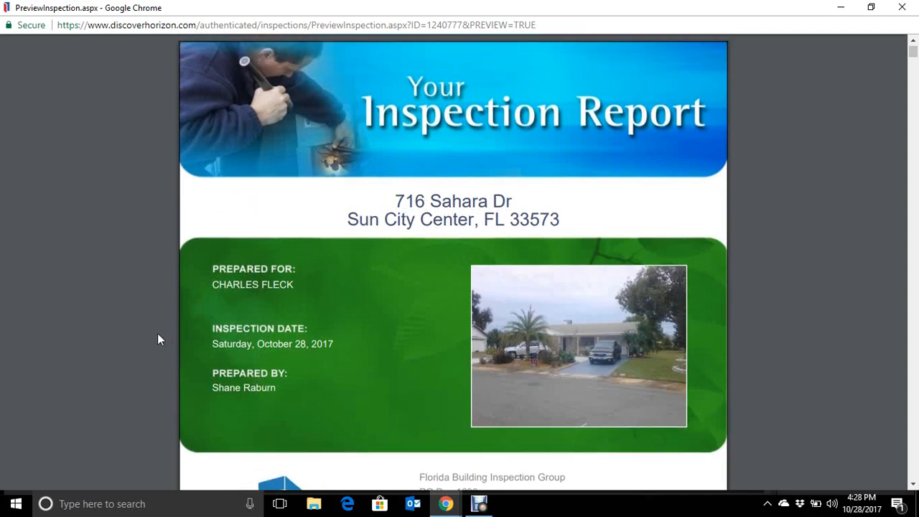
- Review the exterior and garage findings with their photos in the report preview's summary
{"action": "scroll", "coordinate": [157, 334], "scroll_direction": "down", "scroll_amount": 4}
{"action": "scroll", "coordinate": [387, 293], "scroll_direction": "down", "scroll_amount": 5}
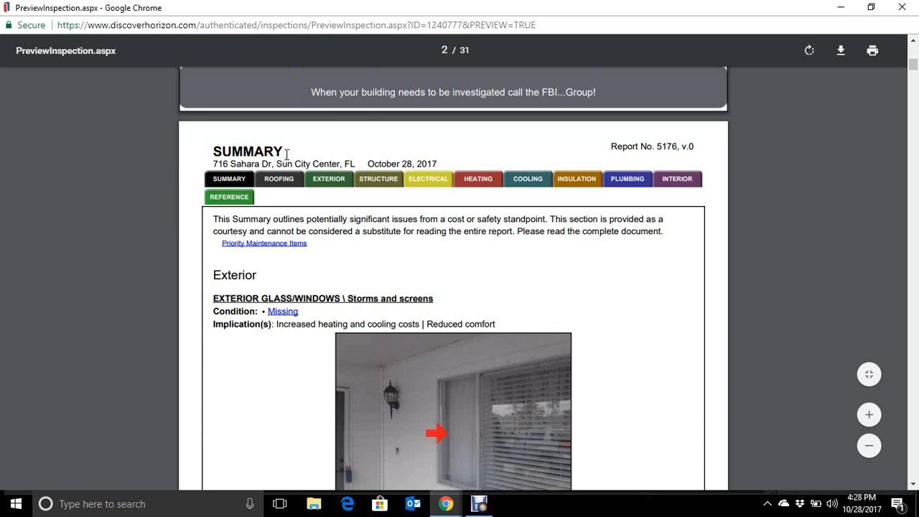
{"action": "scroll", "coordinate": [650, 258], "scroll_direction": "down", "scroll_amount": 1}
{"action": "scroll", "coordinate": [653, 253], "scroll_direction": "down", "scroll_amount": 2}
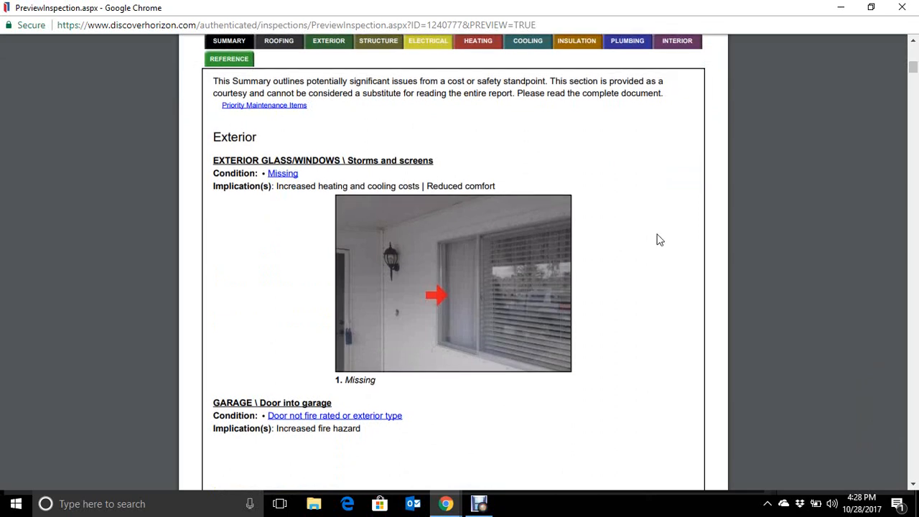
{"action": "scroll", "coordinate": [656, 239], "scroll_direction": "down", "scroll_amount": 3}
{"action": "scroll", "coordinate": [400, 269], "scroll_direction": "down", "scroll_amount": 2}
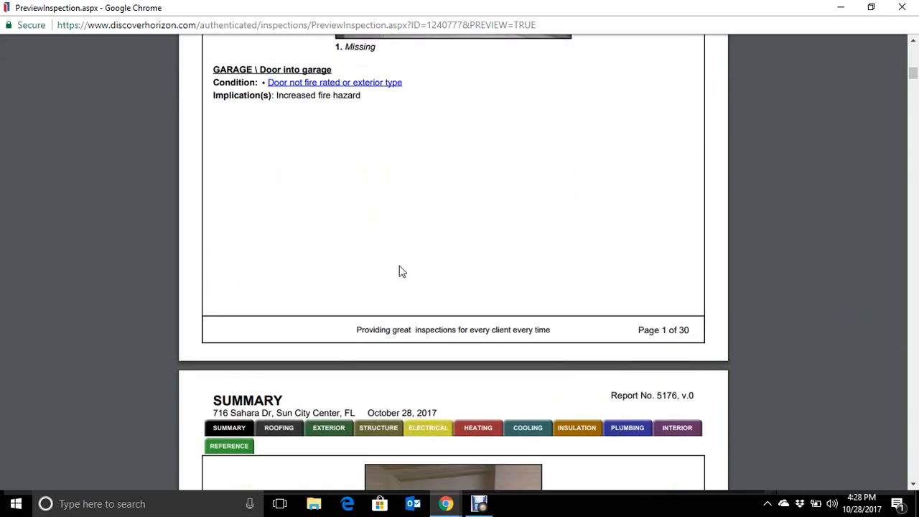
{"action": "scroll", "coordinate": [402, 192], "scroll_direction": "down", "scroll_amount": 1}
{"action": "scroll", "coordinate": [402, 193], "scroll_direction": "down", "scroll_amount": 3}
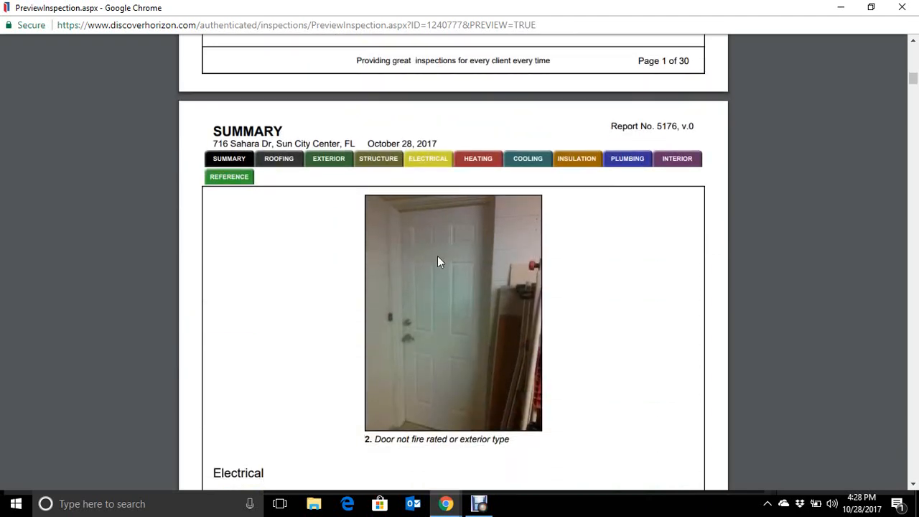
- Check the electrical junction box and waste plumbing findings with their photos in the report summary
{"action": "scroll", "coordinate": [606, 297], "scroll_direction": "down", "scroll_amount": 2}
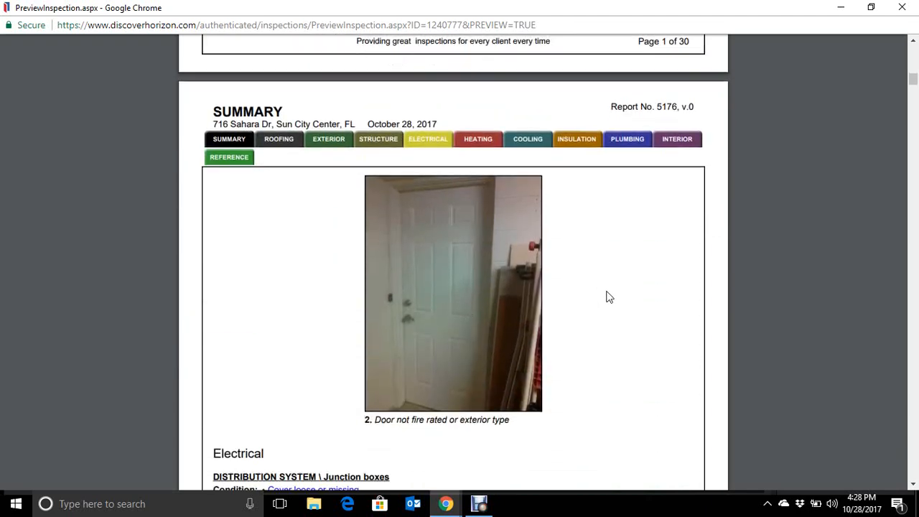
{"action": "scroll", "coordinate": [607, 297], "scroll_direction": "down", "scroll_amount": 3}
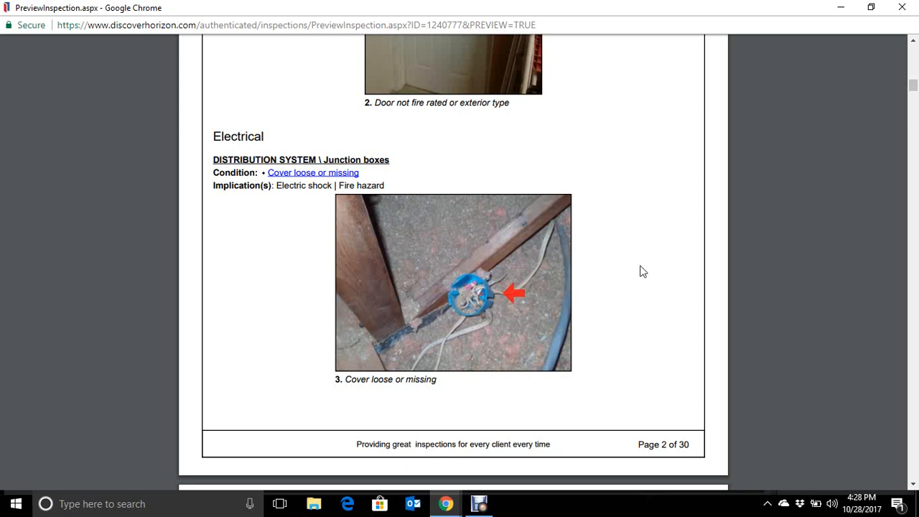
{"action": "scroll", "coordinate": [666, 273], "scroll_direction": "down", "scroll_amount": 5}
{"action": "scroll", "coordinate": [666, 276], "scroll_direction": "down", "scroll_amount": 1}
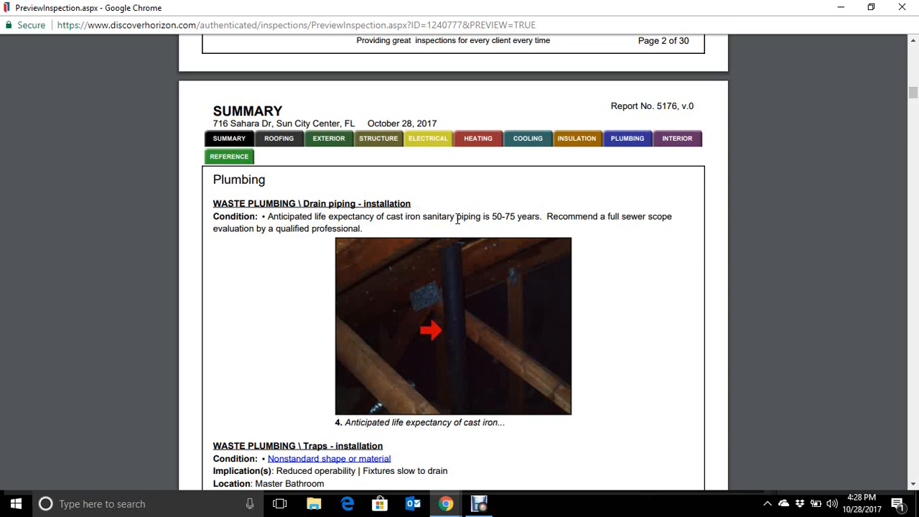
{"action": "scroll", "coordinate": [283, 287], "scroll_direction": "down", "scroll_amount": 2}
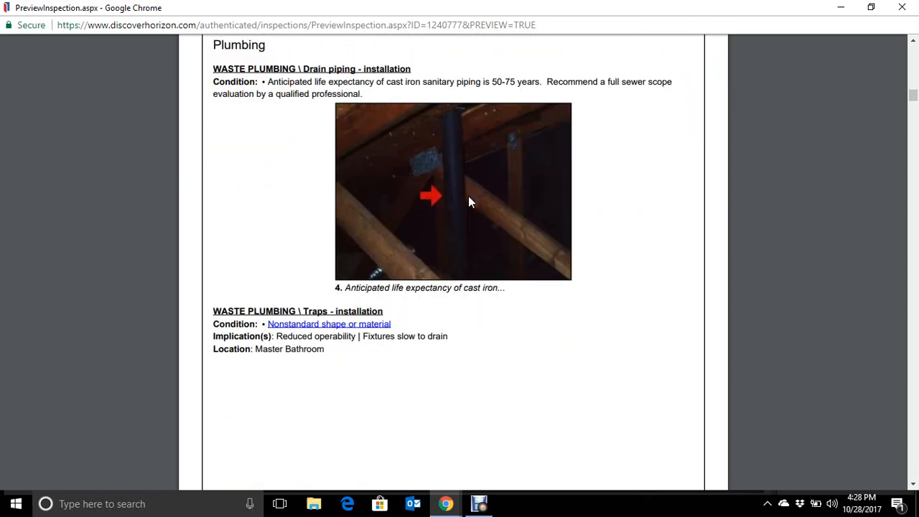
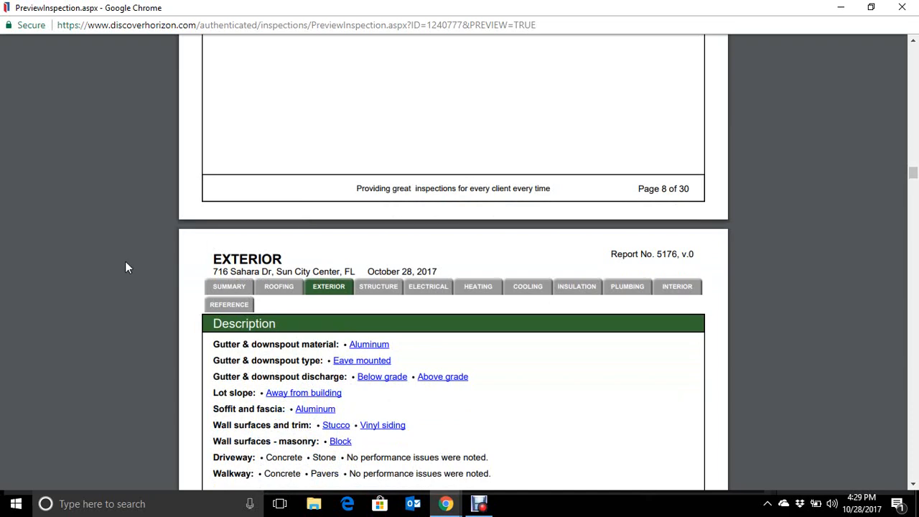
- Proofread the report's Exterior section, covering its description, garage storage limitation, and recommendations with their photos
{"action": "scroll", "coordinate": [126, 263], "scroll_direction": "down", "scroll_amount": 2}
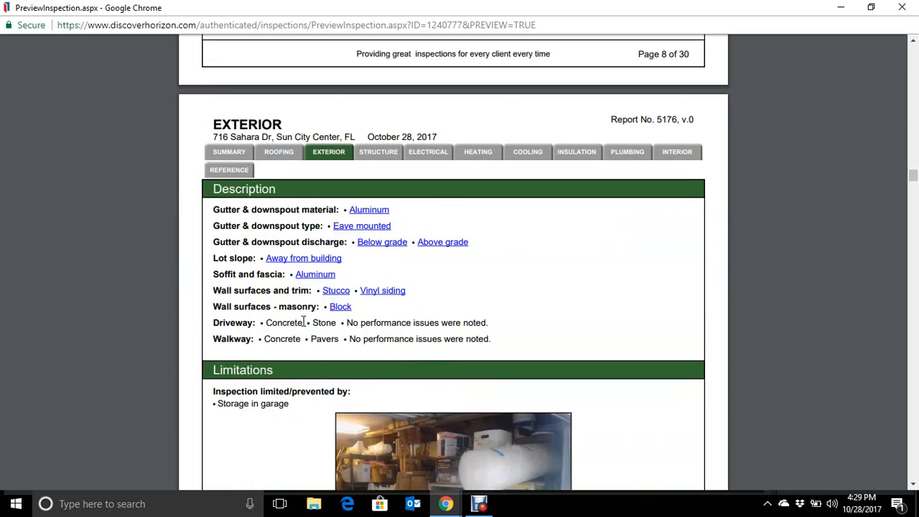
{"action": "scroll", "coordinate": [148, 333], "scroll_direction": "down", "scroll_amount": 4}
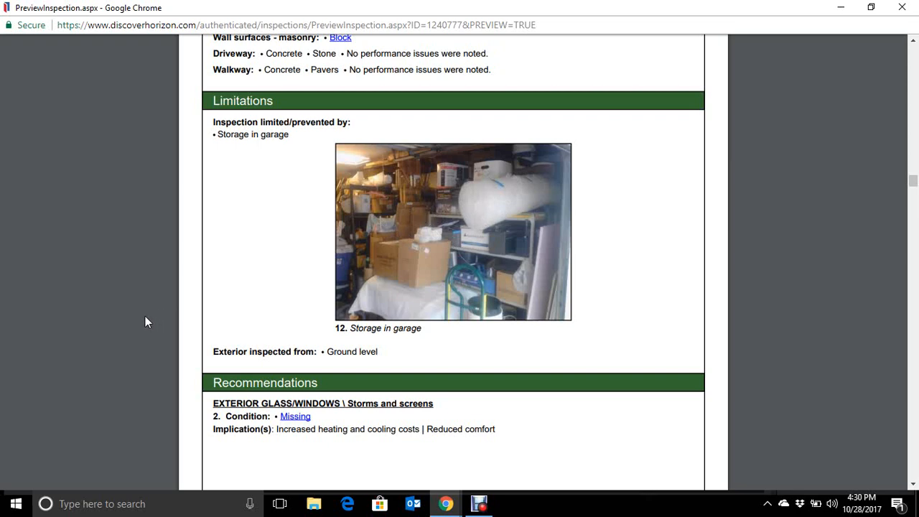
{"action": "scroll", "coordinate": [145, 316], "scroll_direction": "down", "scroll_amount": 3}
{"action": "scroll", "coordinate": [148, 291], "scroll_direction": "down", "scroll_amount": 10}
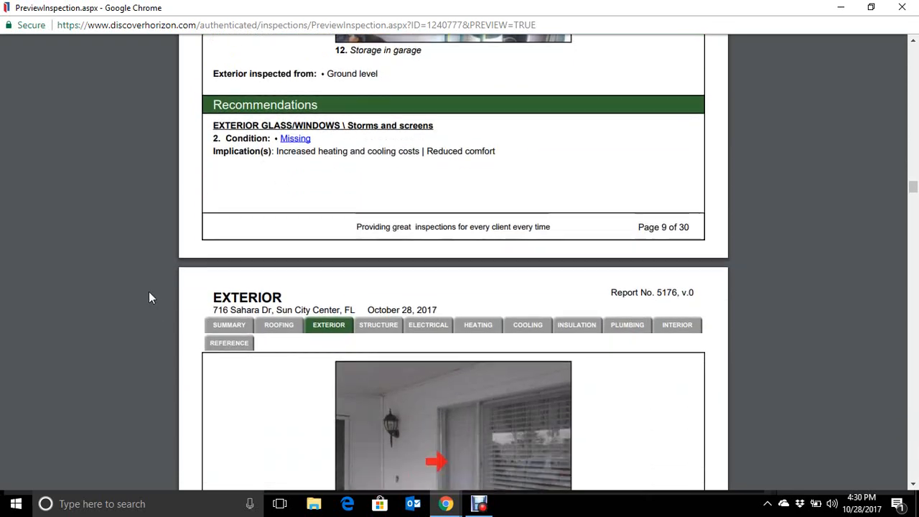
{"action": "scroll", "coordinate": [144, 302], "scroll_direction": "down", "scroll_amount": 4}
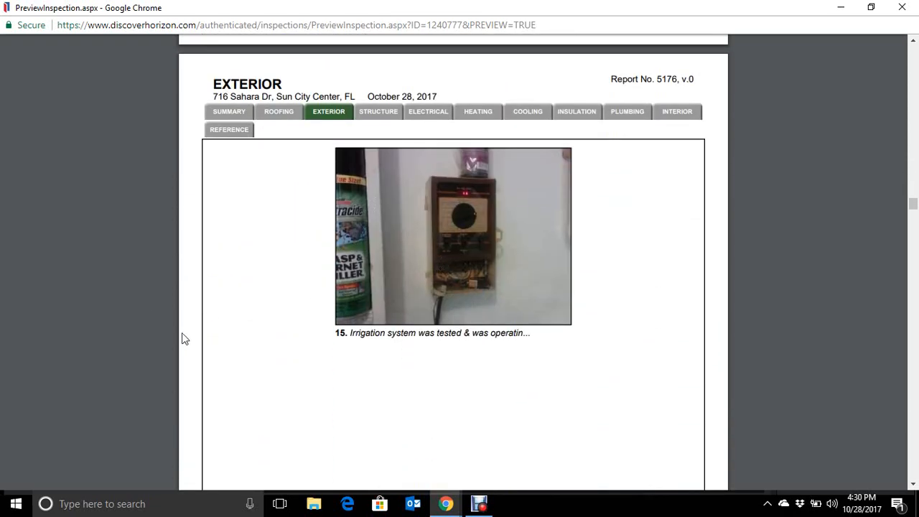
- Check the Structure section's description, limitations and recommendations in the report preview
{"action": "scroll", "coordinate": [182, 338], "scroll_direction": "down", "scroll_amount": 8}
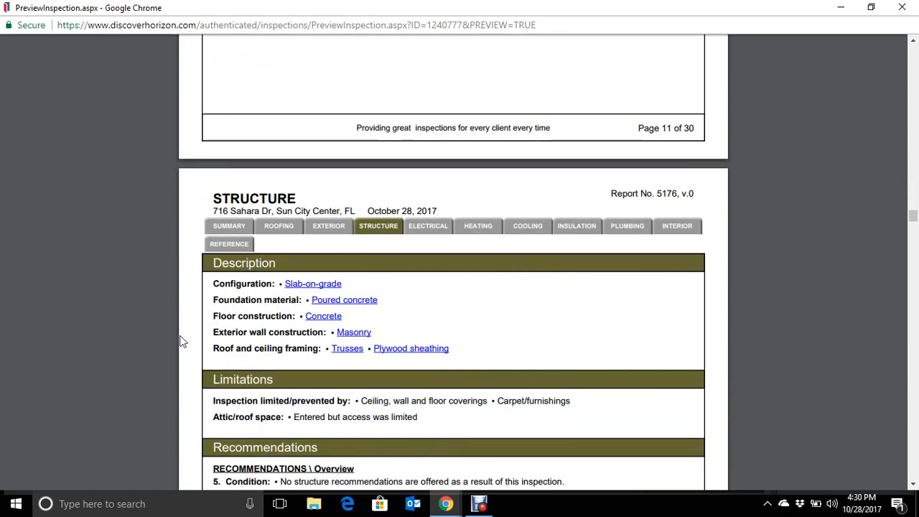
{"action": "scroll", "coordinate": [182, 342], "scroll_direction": "down", "scroll_amount": 1}
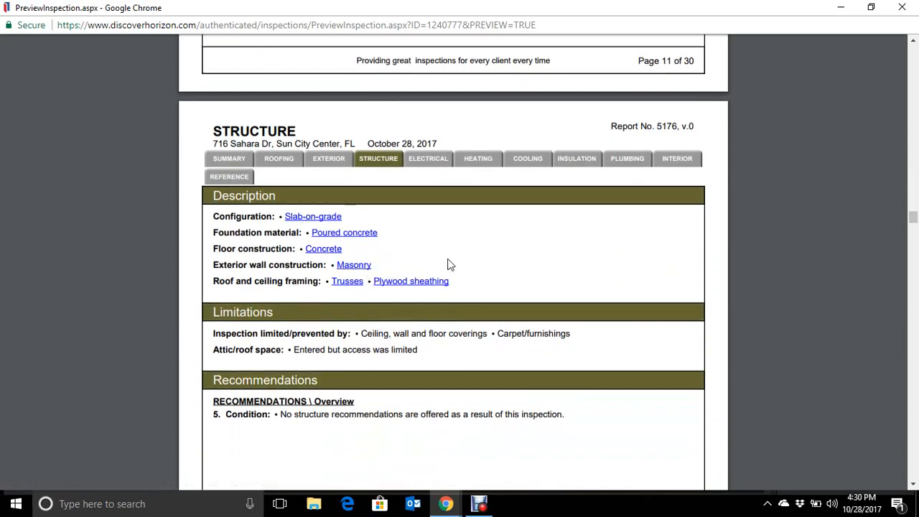
{"action": "scroll", "coordinate": [481, 258], "scroll_direction": "down", "scroll_amount": 1}
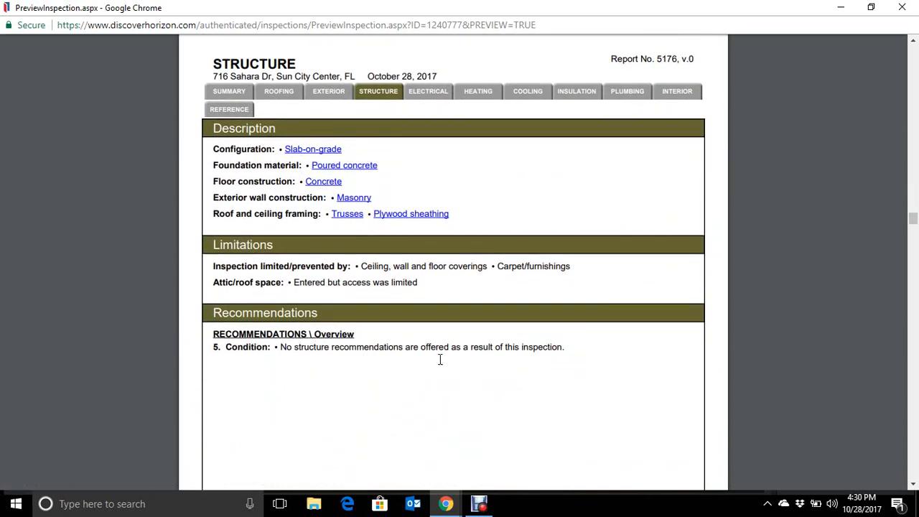
- Review the Electrical section, including the main and garage panel photos, wiring, limitations and the junction box cover recommendation
{"action": "scroll", "coordinate": [399, 338], "scroll_direction": "down", "scroll_amount": 6}
{"action": "scroll", "coordinate": [400, 337], "scroll_direction": "down", "scroll_amount": 5}
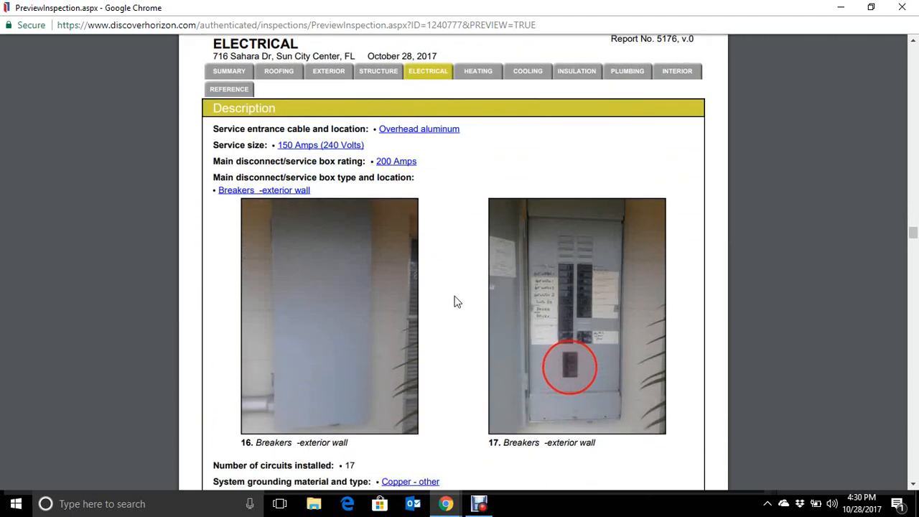
{"action": "scroll", "coordinate": [460, 301], "scroll_direction": "down", "scroll_amount": 7}
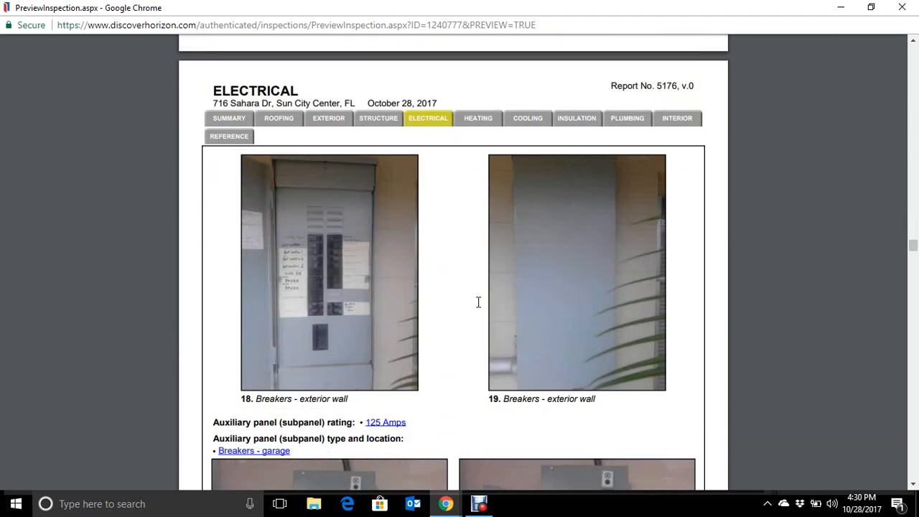
{"action": "scroll", "coordinate": [478, 301], "scroll_direction": "down", "scroll_amount": 5}
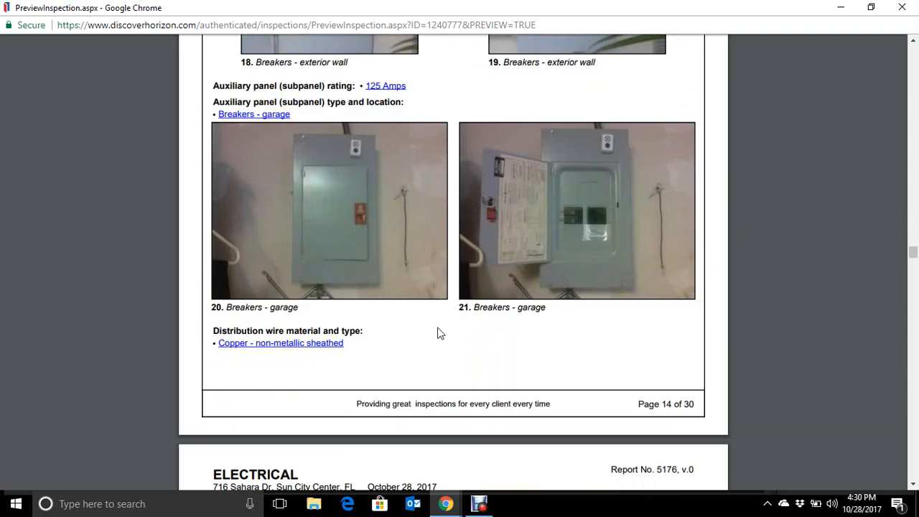
{"action": "scroll", "coordinate": [440, 332], "scroll_direction": "down", "scroll_amount": 1}
{"action": "scroll", "coordinate": [440, 332], "scroll_direction": "down", "scroll_amount": 6}
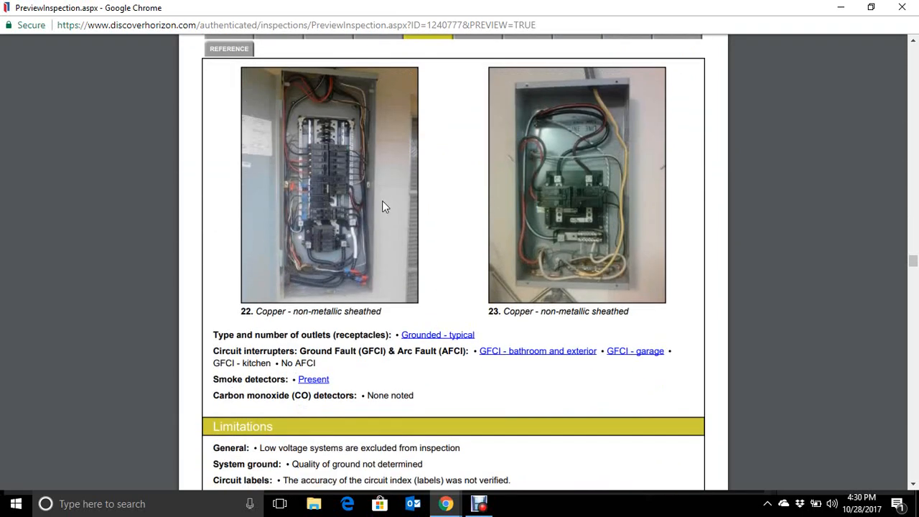
{"action": "scroll", "coordinate": [460, 294], "scroll_direction": "down", "scroll_amount": 6}
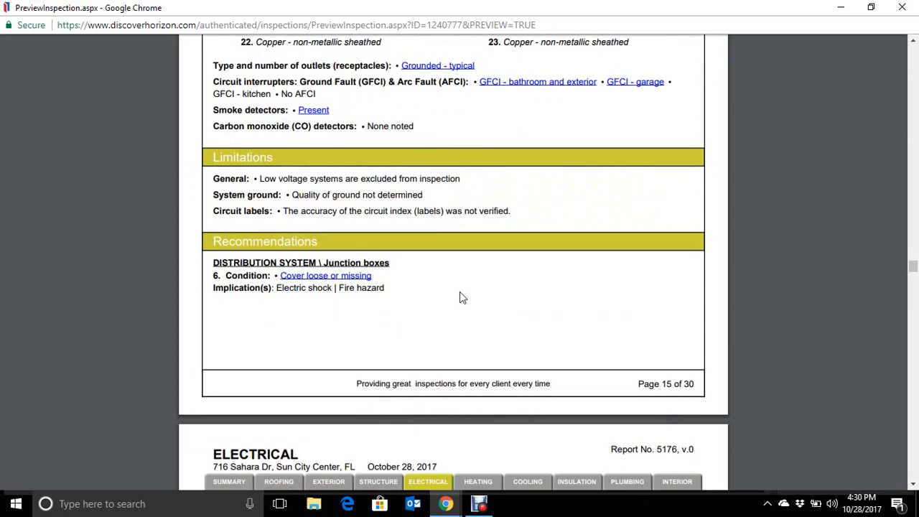
{"action": "scroll", "coordinate": [502, 341], "scroll_direction": "down", "scroll_amount": 6}
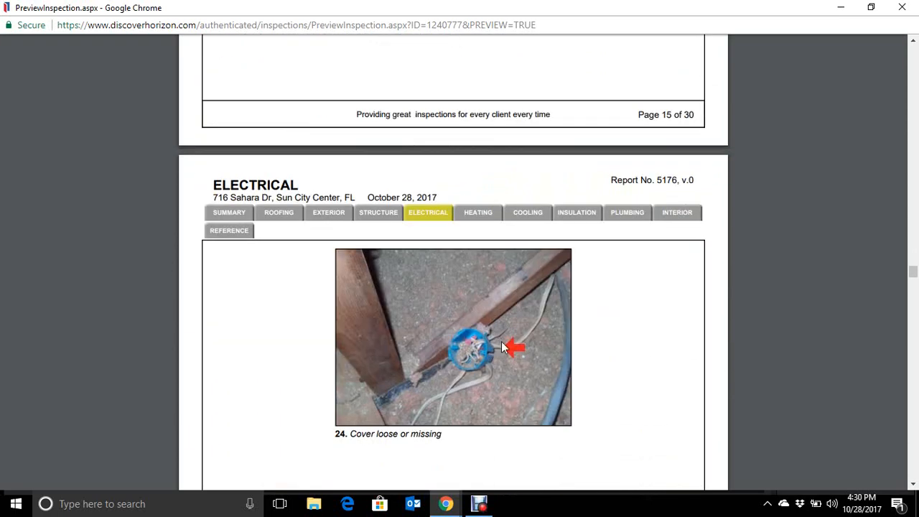
- Review the Heating section's Bryant unit details, photo, life expectancy and limitations
{"action": "scroll", "coordinate": [608, 294], "scroll_direction": "down", "scroll_amount": 7}
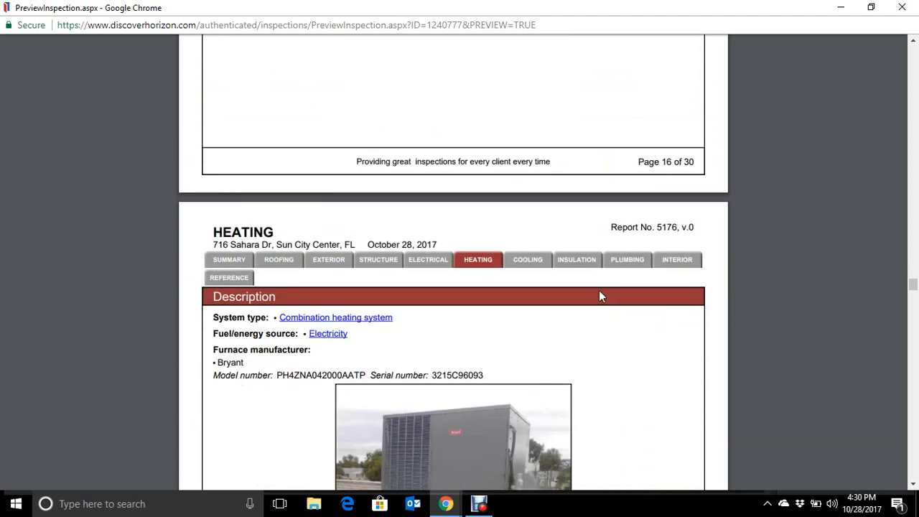
{"action": "scroll", "coordinate": [560, 298], "scroll_direction": "down", "scroll_amount": 1}
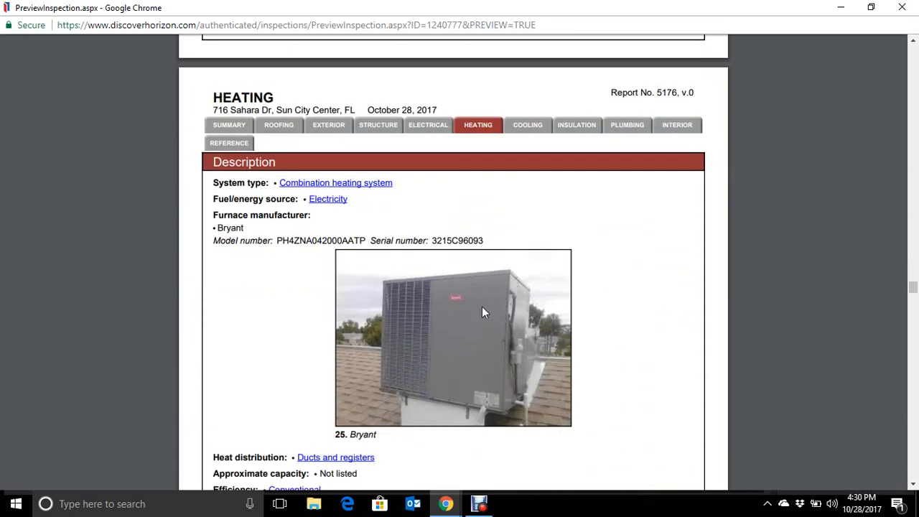
{"action": "scroll", "coordinate": [625, 285], "scroll_direction": "down", "scroll_amount": 1}
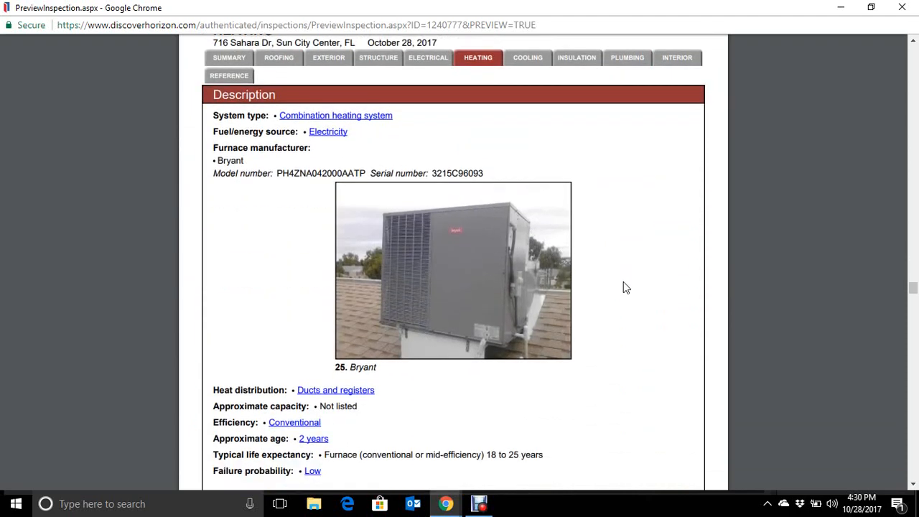
{"action": "scroll", "coordinate": [623, 288], "scroll_direction": "down", "scroll_amount": 4}
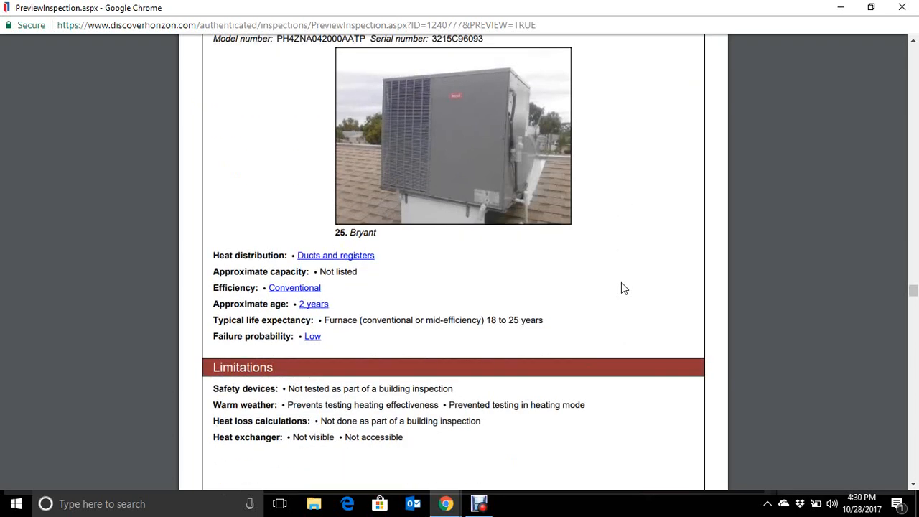
{"action": "scroll", "coordinate": [623, 288], "scroll_direction": "down", "scroll_amount": 4}
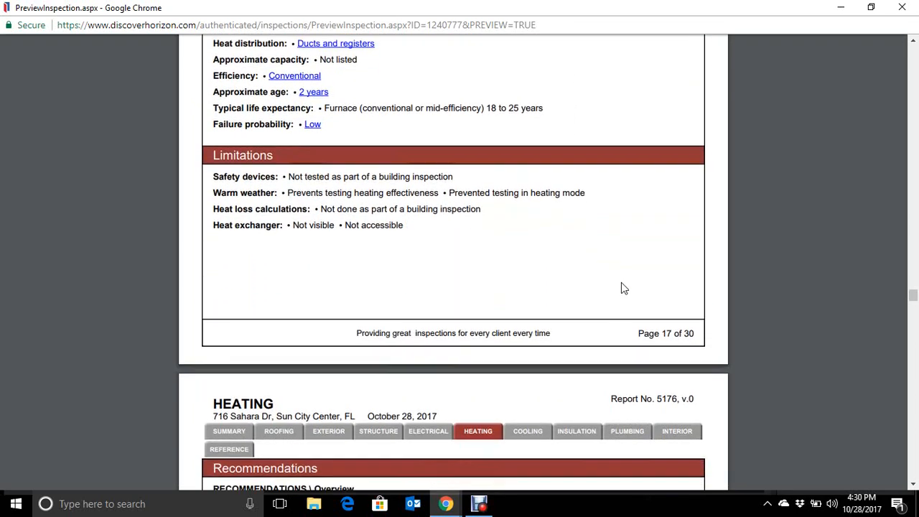
{"action": "scroll", "coordinate": [624, 287], "scroll_direction": "down", "scroll_amount": 11}
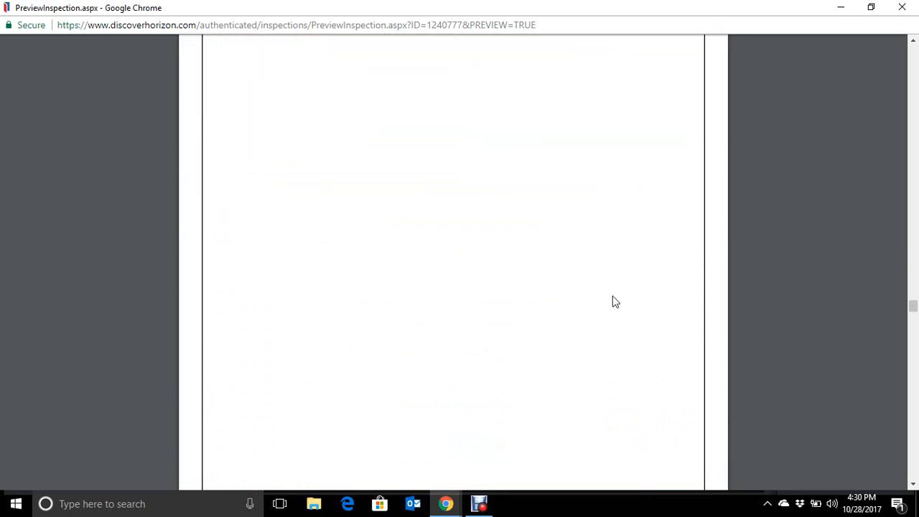
- Examine the Cooling & Heat Pump section, including the unit details, supply and return temperature photos, limitations and recommendations
{"action": "scroll", "coordinate": [614, 302], "scroll_direction": "down", "scroll_amount": 1}
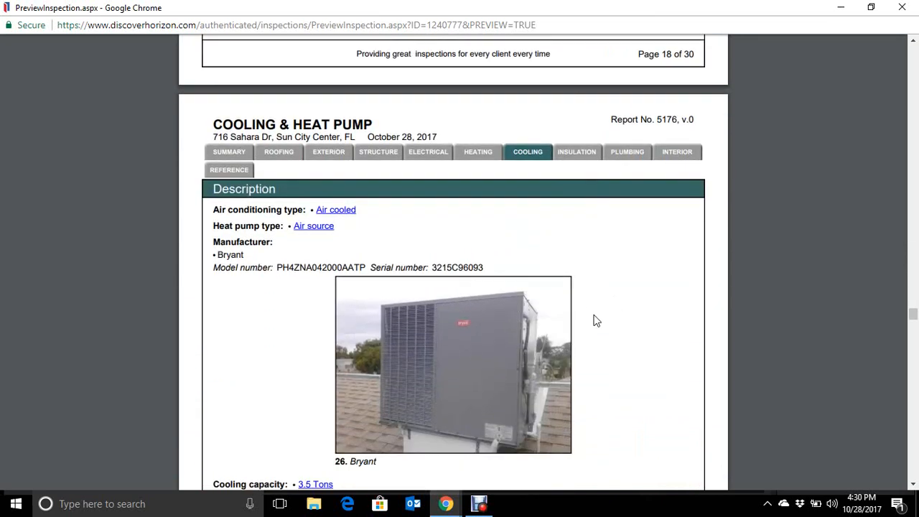
{"action": "scroll", "coordinate": [596, 320], "scroll_direction": "down", "scroll_amount": 2}
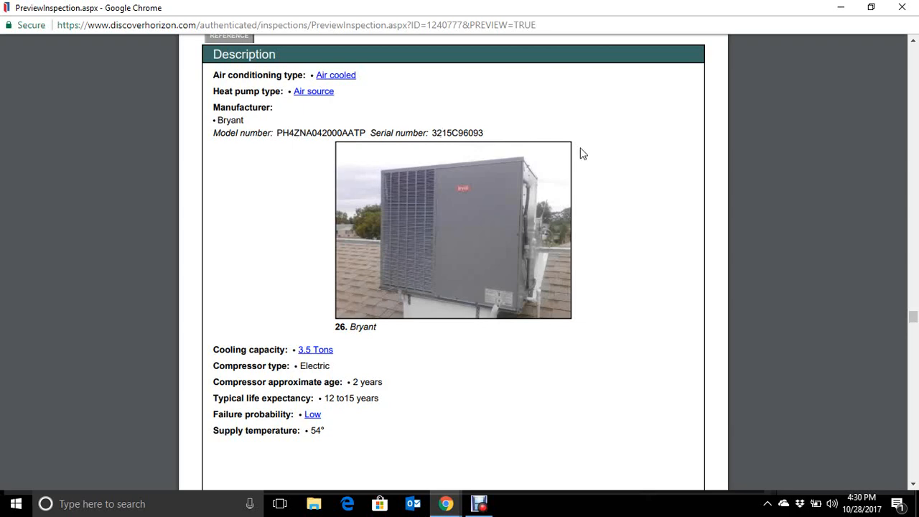
{"action": "scroll", "coordinate": [578, 293], "scroll_direction": "down", "scroll_amount": 1}
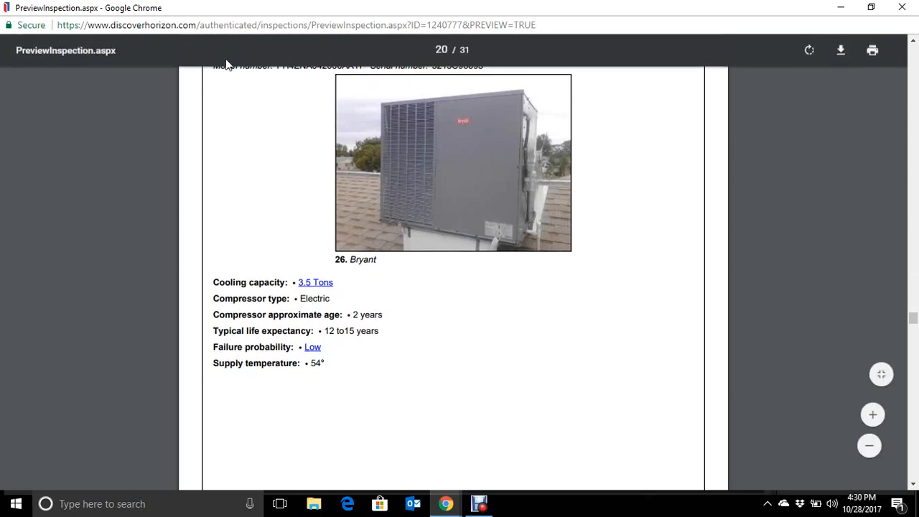
{"action": "scroll", "coordinate": [537, 304], "scroll_direction": "down", "scroll_amount": 2}
{"action": "scroll", "coordinate": [540, 306], "scroll_direction": "down", "scroll_amount": 6}
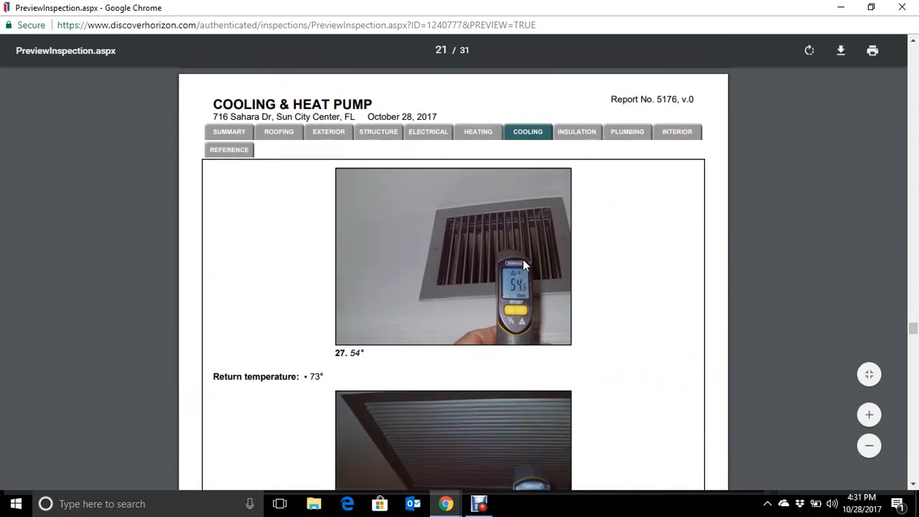
{"action": "scroll", "coordinate": [577, 301], "scroll_direction": "down", "scroll_amount": 2}
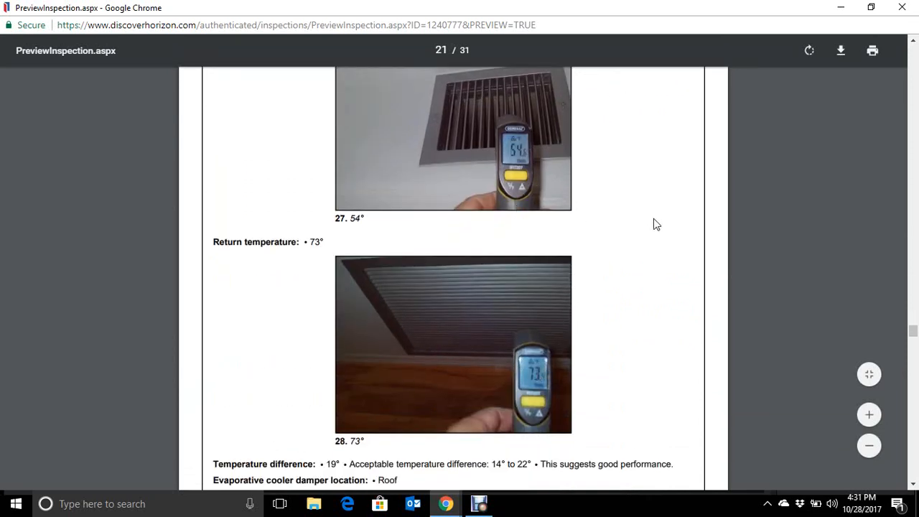
{"action": "scroll", "coordinate": [654, 218], "scroll_direction": "down", "scroll_amount": 3}
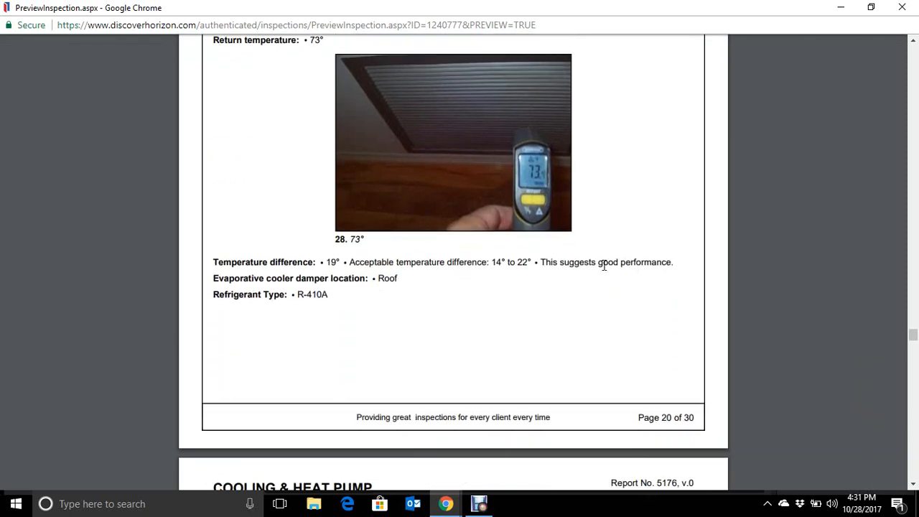
{"action": "scroll", "coordinate": [618, 262], "scroll_direction": "down", "scroll_amount": 4}
{"action": "scroll", "coordinate": [617, 267], "scroll_direction": "down", "scroll_amount": 2}
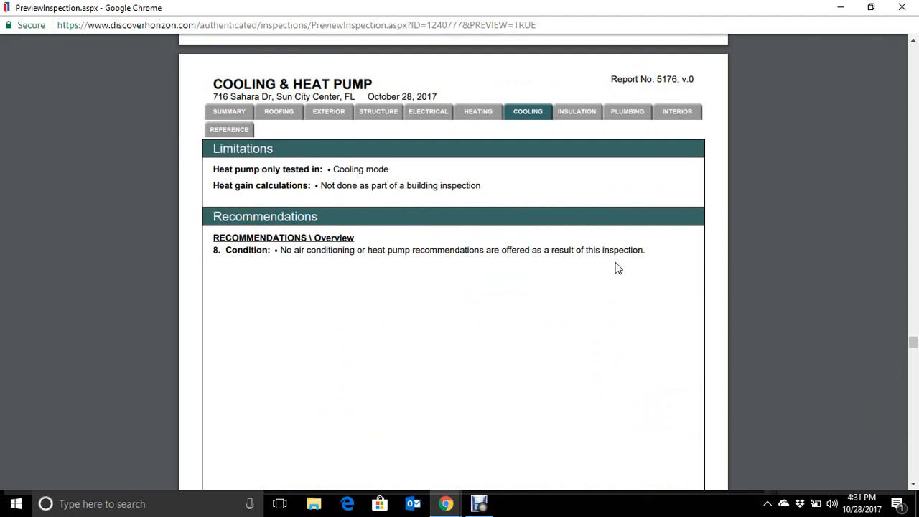
- Check the Insulation and Ventilation section's attic insulation photos, limitations and recommendations
{"action": "scroll", "coordinate": [617, 268], "scroll_direction": "down", "scroll_amount": 10}
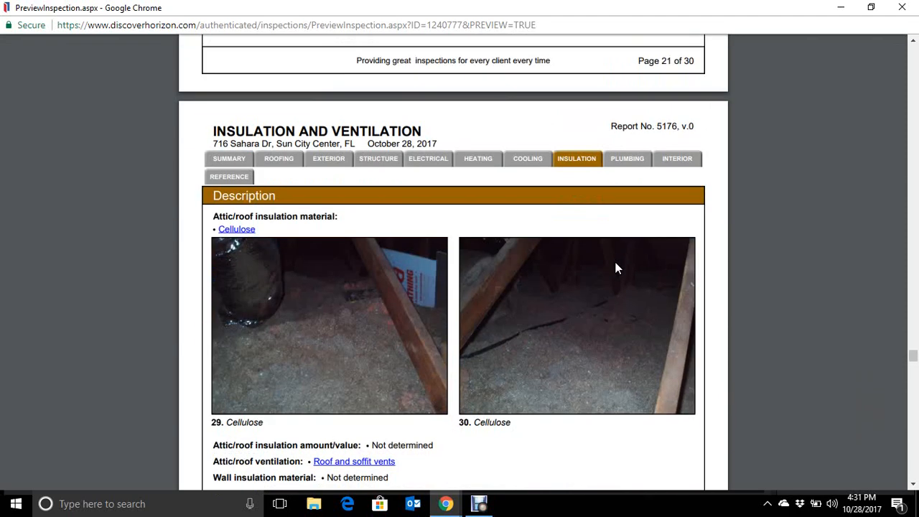
{"action": "scroll", "coordinate": [617, 268], "scroll_direction": "down", "scroll_amount": 1}
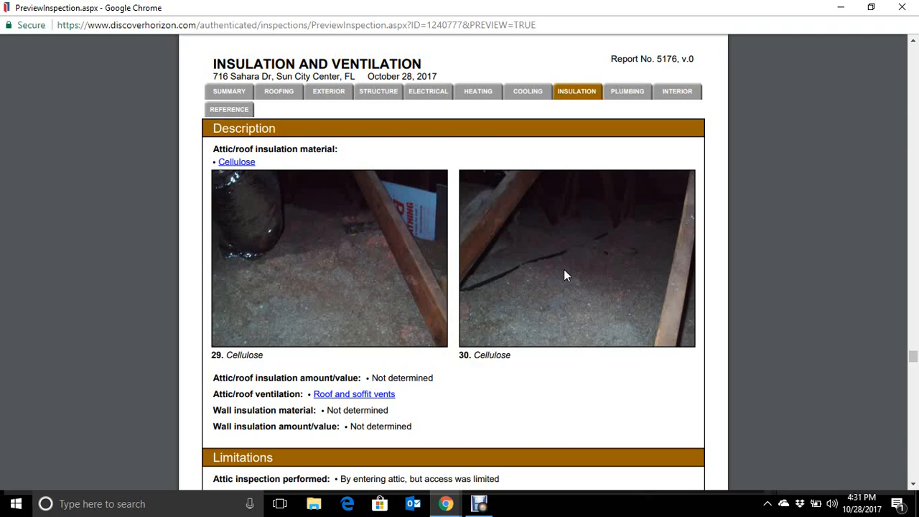
{"action": "scroll", "coordinate": [564, 270], "scroll_direction": "down", "scroll_amount": 4}
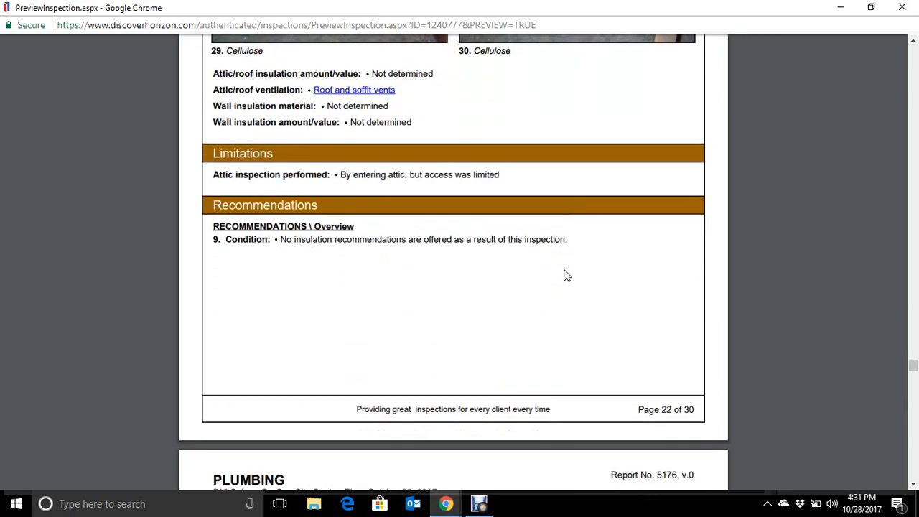
- Review the Plumbing section's supply piping, main shut-off valve and water pressure photos, and the Rheem tankless water heater details
{"action": "scroll", "coordinate": [565, 276], "scroll_direction": "down", "scroll_amount": 5}
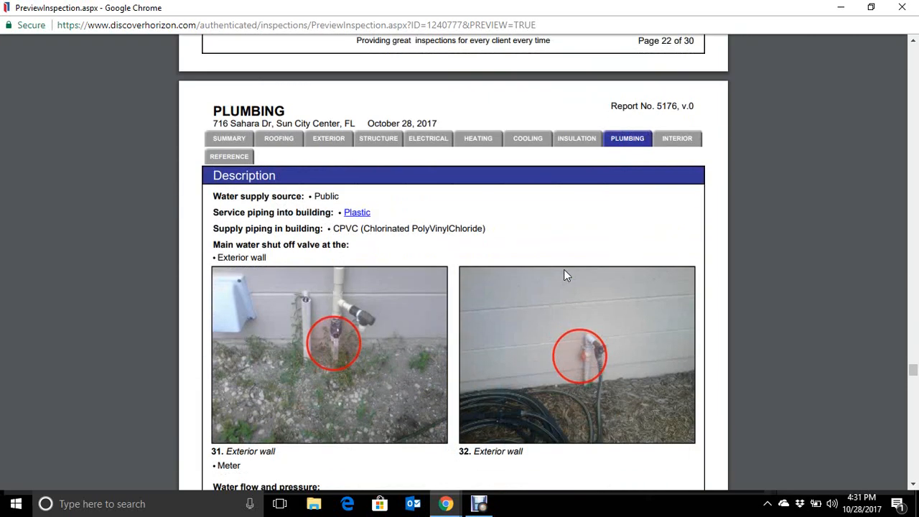
{"action": "scroll", "coordinate": [474, 267], "scroll_direction": "down", "scroll_amount": 1}
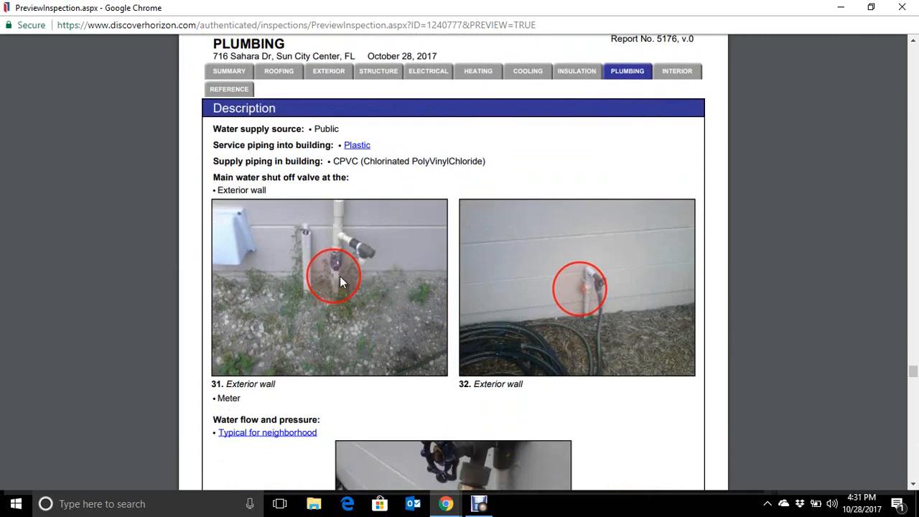
{"action": "scroll", "coordinate": [482, 301], "scroll_direction": "down", "scroll_amount": 3}
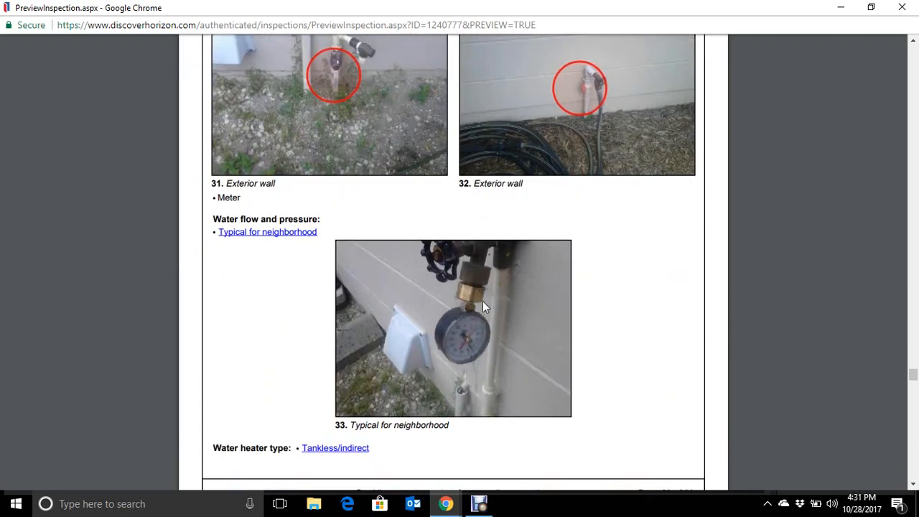
{"action": "scroll", "coordinate": [602, 283], "scroll_direction": "down", "scroll_amount": 3}
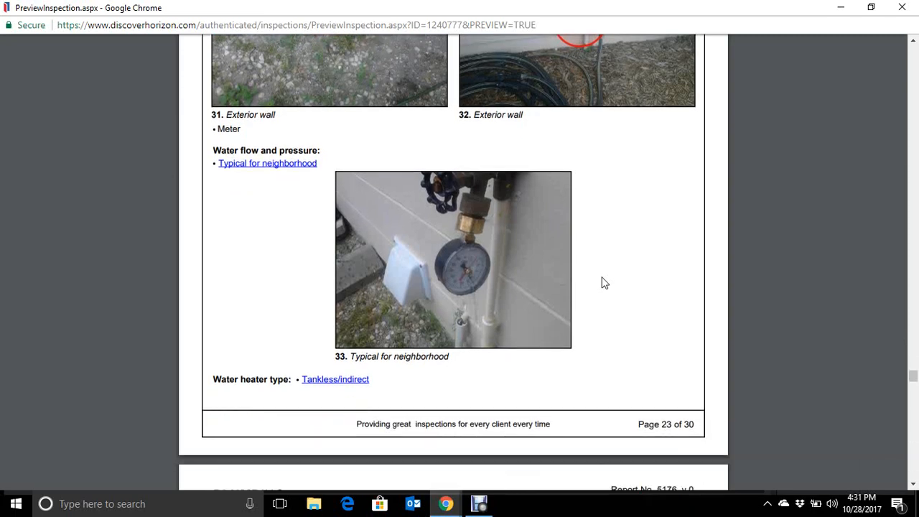
{"action": "scroll", "coordinate": [600, 281], "scroll_direction": "down", "scroll_amount": 5}
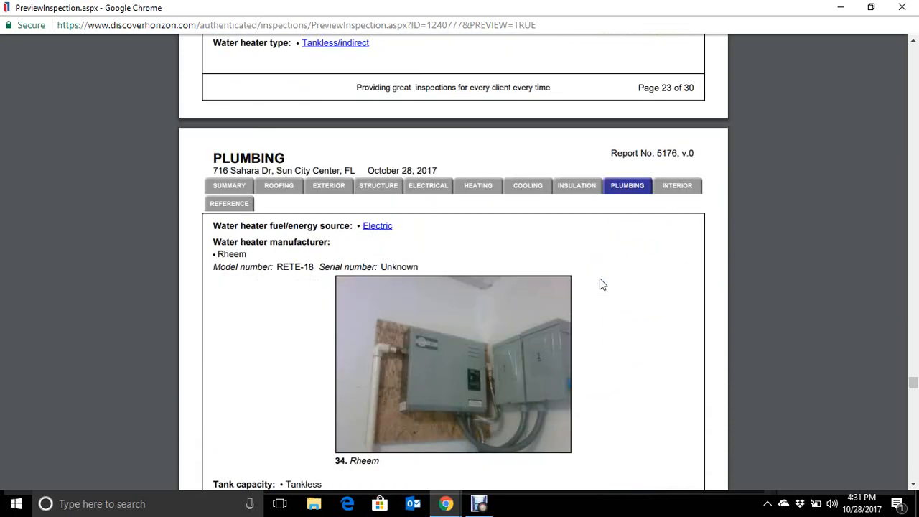
{"action": "scroll", "coordinate": [602, 307], "scroll_direction": "down", "scroll_amount": 3}
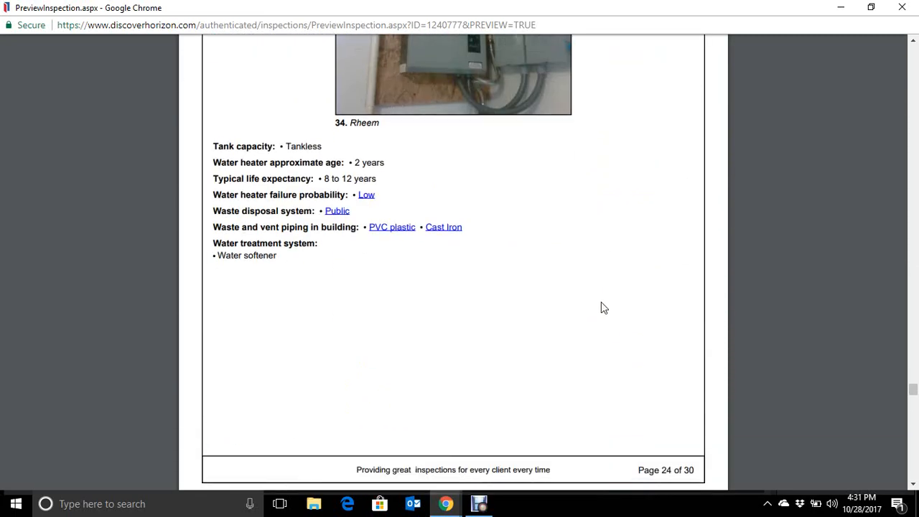
{"action": "scroll", "coordinate": [598, 303], "scroll_direction": "up", "scroll_amount": 2}
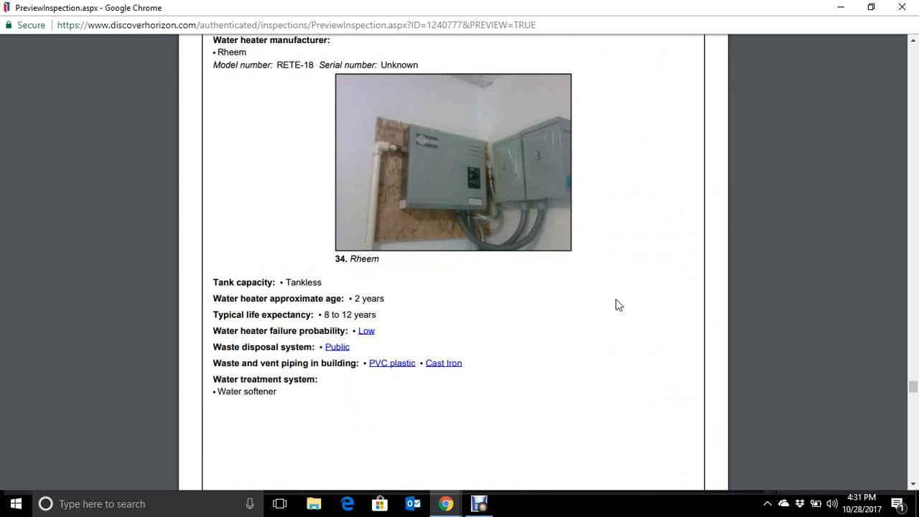
- Check the Plumbing section's water softener and reverse osmosis photos and the exterior hose bibb entry
{"action": "scroll", "coordinate": [615, 304], "scroll_direction": "down", "scroll_amount": 5}
{"action": "scroll", "coordinate": [615, 304], "scroll_direction": "down", "scroll_amount": 5}
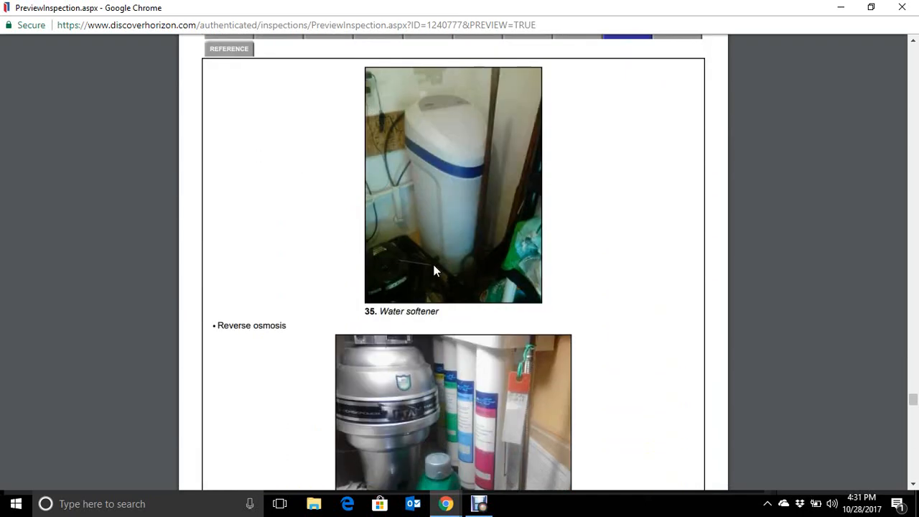
{"action": "scroll", "coordinate": [591, 285], "scroll_direction": "down", "scroll_amount": 2}
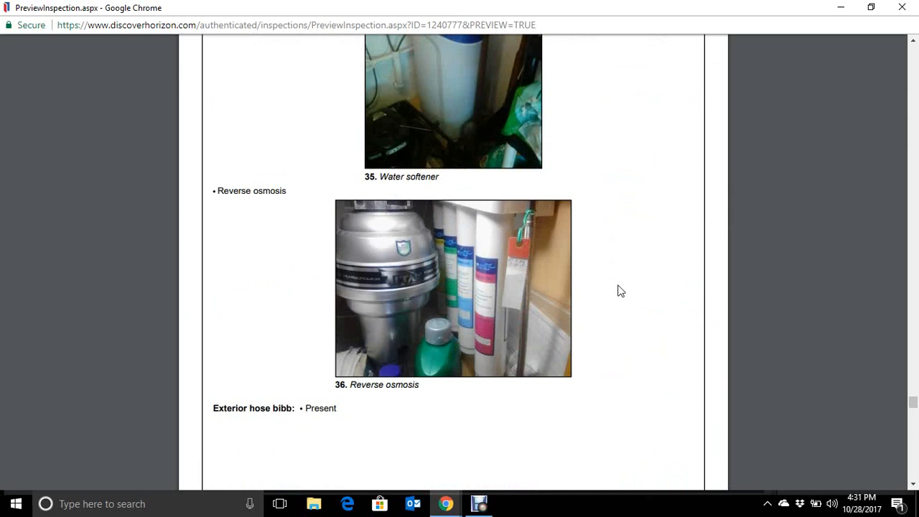
{"action": "scroll", "coordinate": [620, 291], "scroll_direction": "down", "scroll_amount": 1}
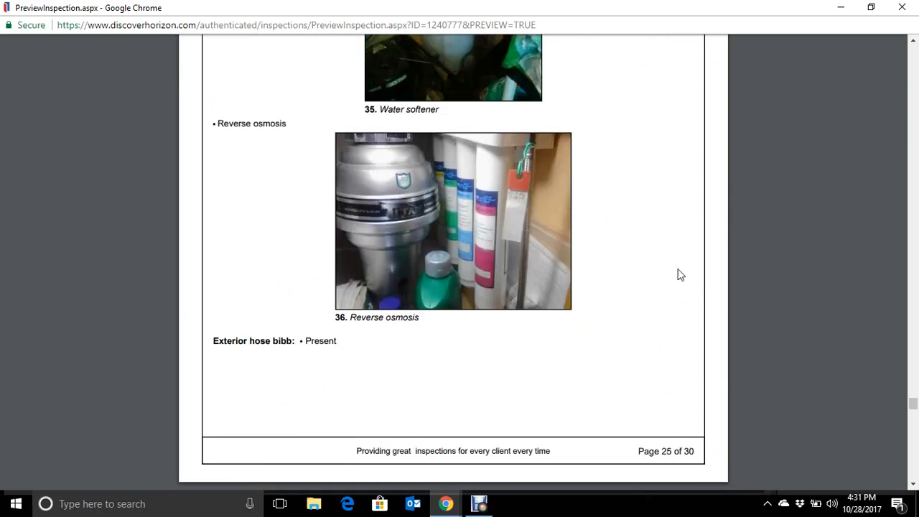
- Review the Plumbing limitations and recommendations, including the cast iron drain piping photo, the S-trap diagram and the nonstandard trap photo
{"action": "scroll", "coordinate": [771, 257], "scroll_direction": "down", "scroll_amount": 5}
{"action": "scroll", "coordinate": [767, 257], "scroll_direction": "down", "scroll_amount": 2}
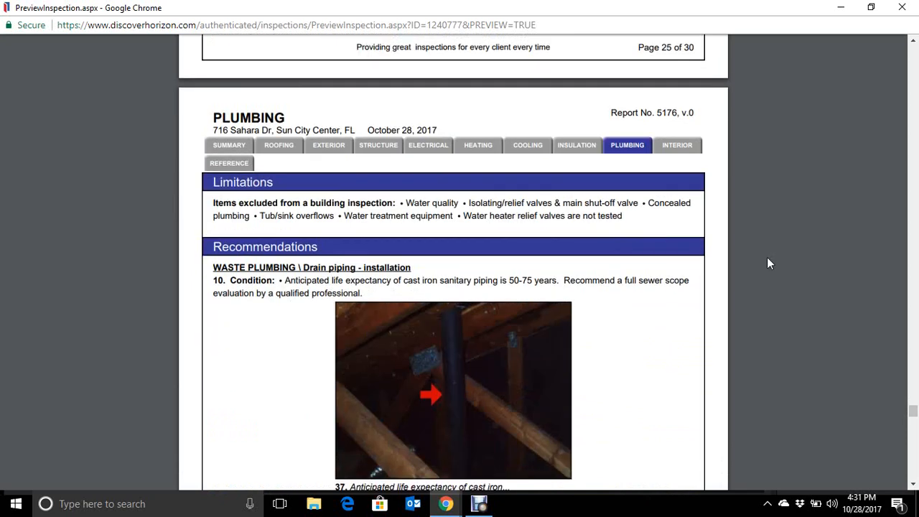
{"action": "scroll", "coordinate": [767, 257], "scroll_direction": "down", "scroll_amount": 1}
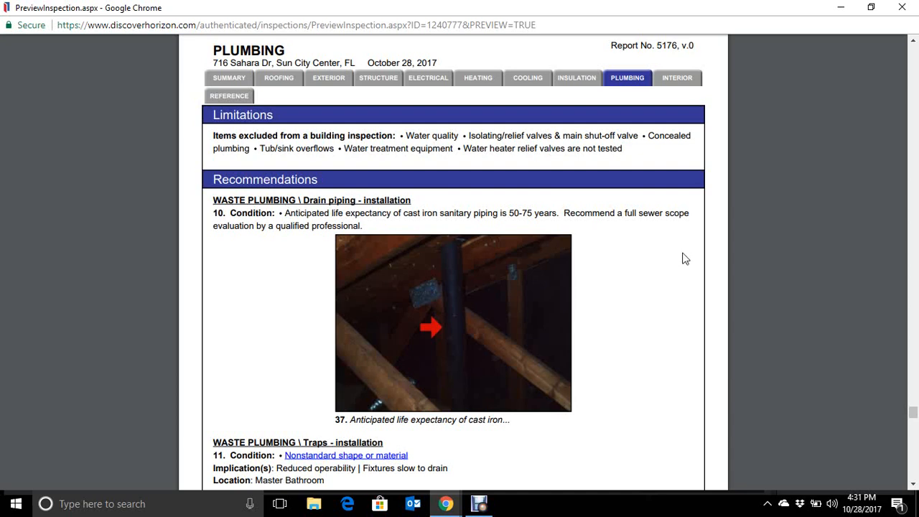
{"action": "scroll", "coordinate": [684, 259], "scroll_direction": "down", "scroll_amount": 6}
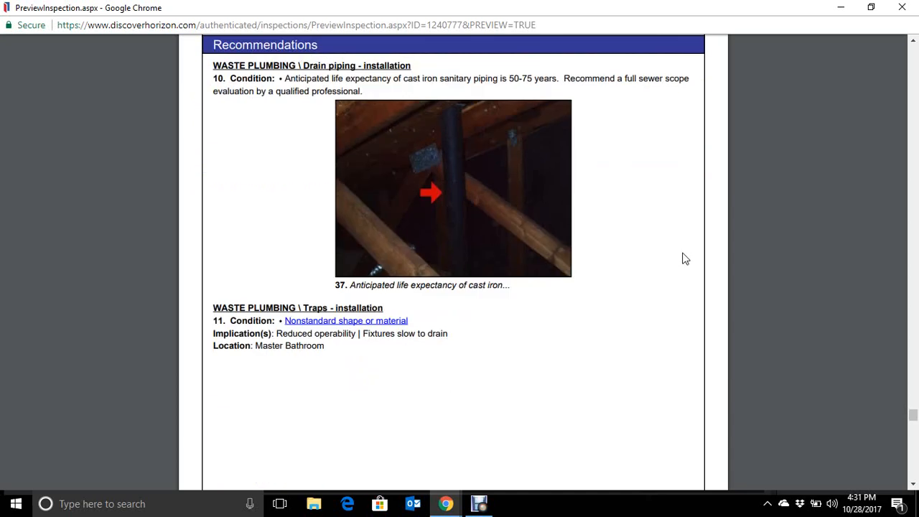
{"action": "scroll", "coordinate": [684, 258], "scroll_direction": "down", "scroll_amount": 2}
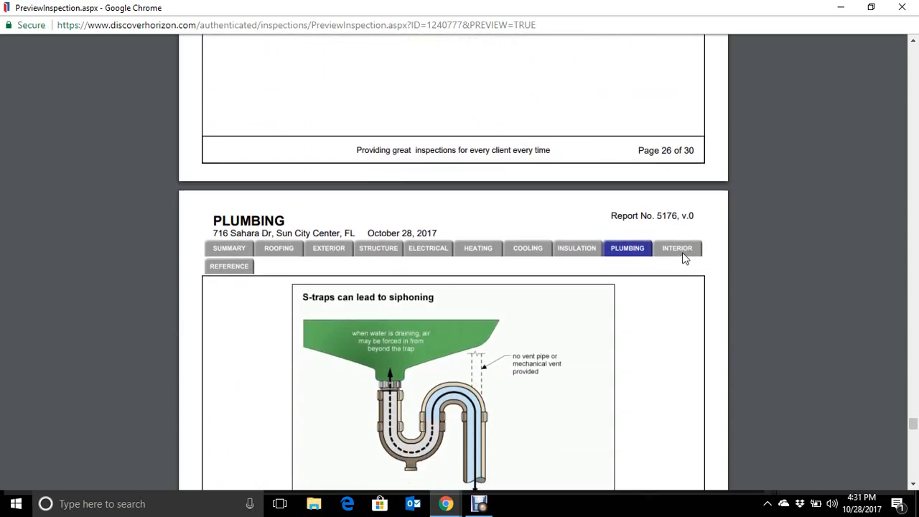
{"action": "scroll", "coordinate": [685, 258], "scroll_direction": "down", "scroll_amount": 4}
{"action": "scroll", "coordinate": [684, 258], "scroll_direction": "down", "scroll_amount": 10}
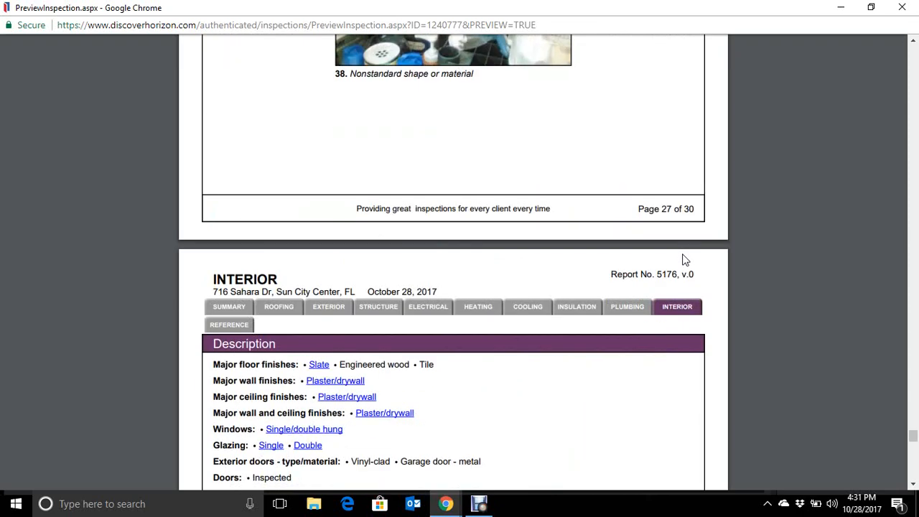
- Read through the Interior section's description of finishes, windows, doors, appliances, laundry and ventilation
{"action": "scroll", "coordinate": [685, 260], "scroll_direction": "down", "scroll_amount": 1}
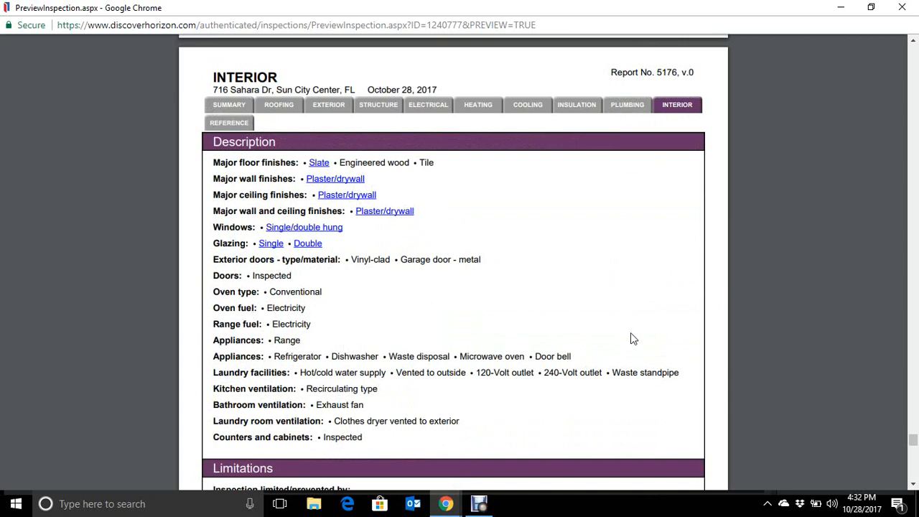
{"action": "scroll", "coordinate": [662, 277], "scroll_direction": "down", "scroll_amount": 2}
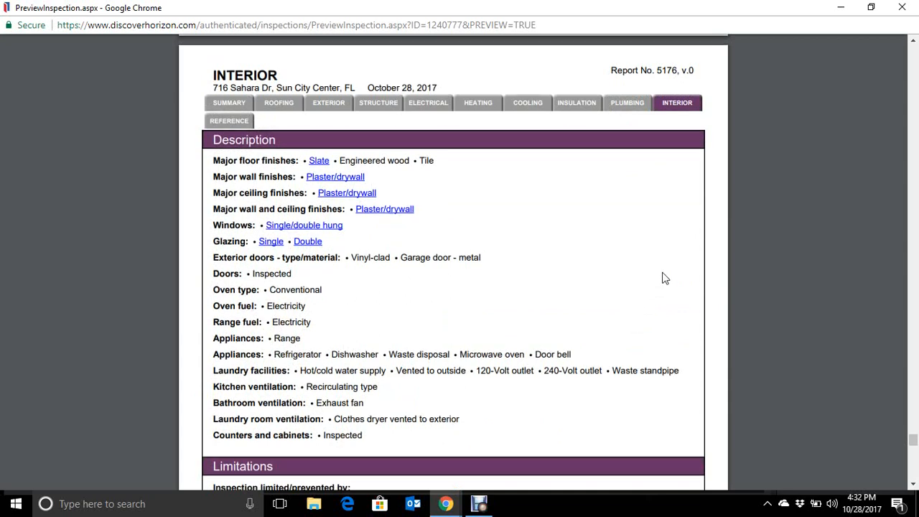
{"action": "scroll", "coordinate": [662, 277], "scroll_direction": "down", "scroll_amount": 2}
{"action": "scroll", "coordinate": [256, 229], "scroll_direction": "down", "scroll_amount": 1}
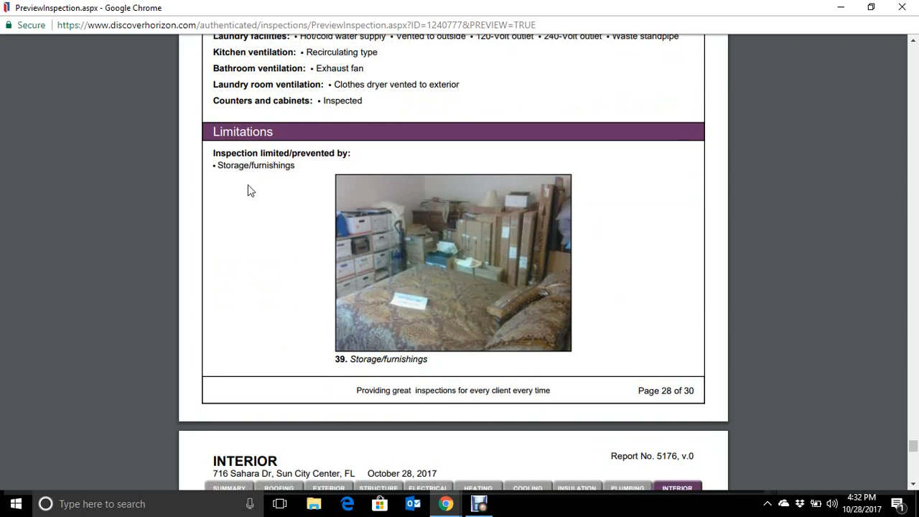
- Review the Interior section's storage limitation photos, garage door entries and recommendations, through to the Reference Library page
{"action": "scroll", "coordinate": [622, 266], "scroll_direction": "down", "scroll_amount": 4}
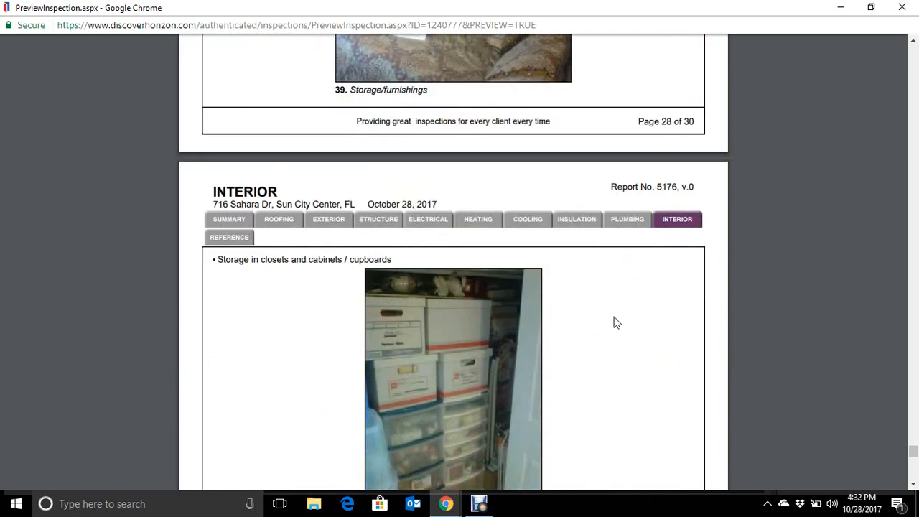
{"action": "scroll", "coordinate": [614, 322], "scroll_direction": "down", "scroll_amount": 2}
{"action": "scroll", "coordinate": [614, 323], "scroll_direction": "down", "scroll_amount": 5}
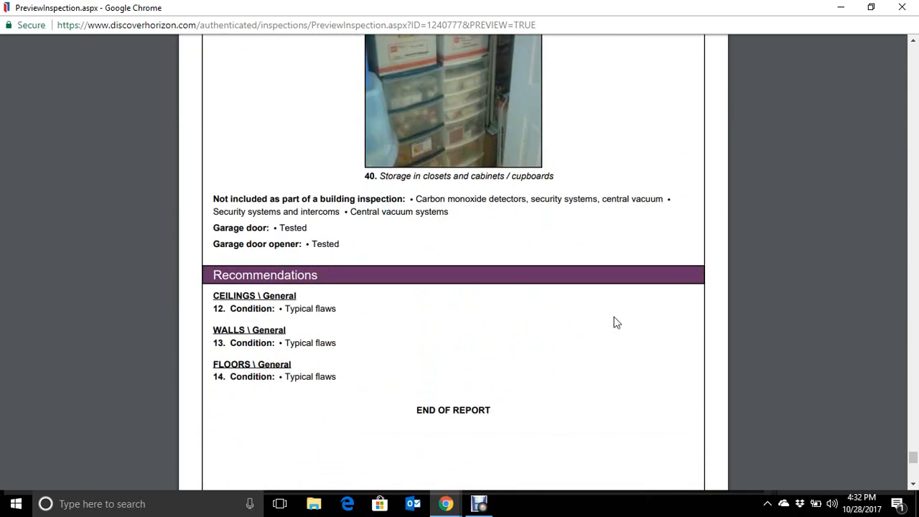
{"action": "scroll", "coordinate": [614, 322], "scroll_direction": "down", "scroll_amount": 7}
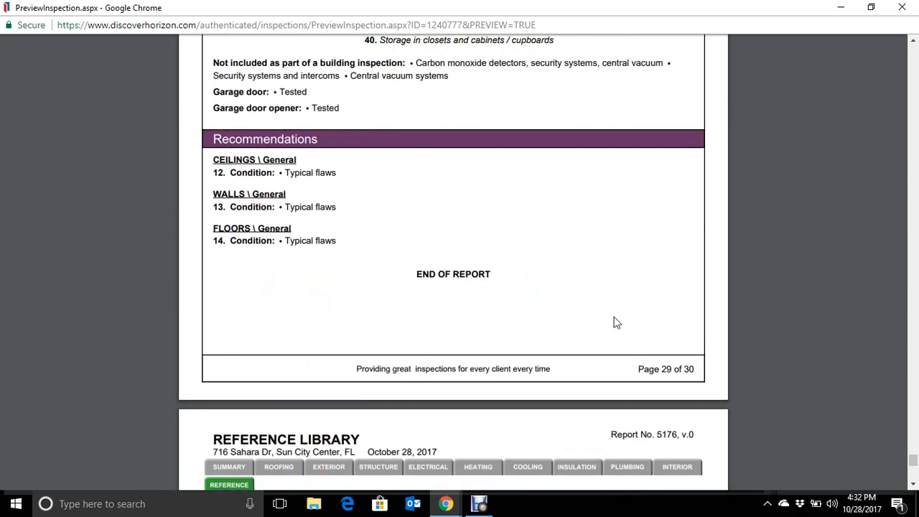
{"action": "scroll", "coordinate": [614, 323], "scroll_direction": "down", "scroll_amount": 3}
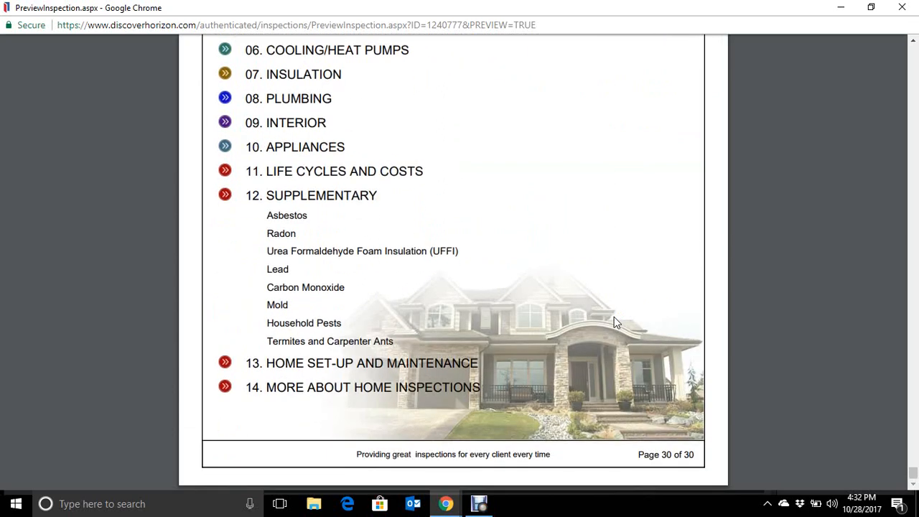
- Close the report preview and generate a new final version of the report from Report Publishing, confirming its creation
{"action": "left_click", "coordinate": [902, 7]}
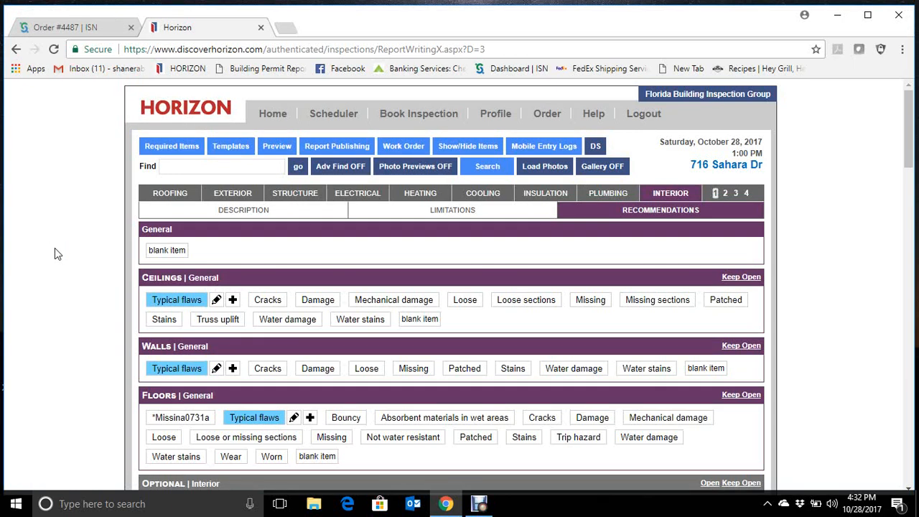
{"action": "left_click", "coordinate": [337, 148]}
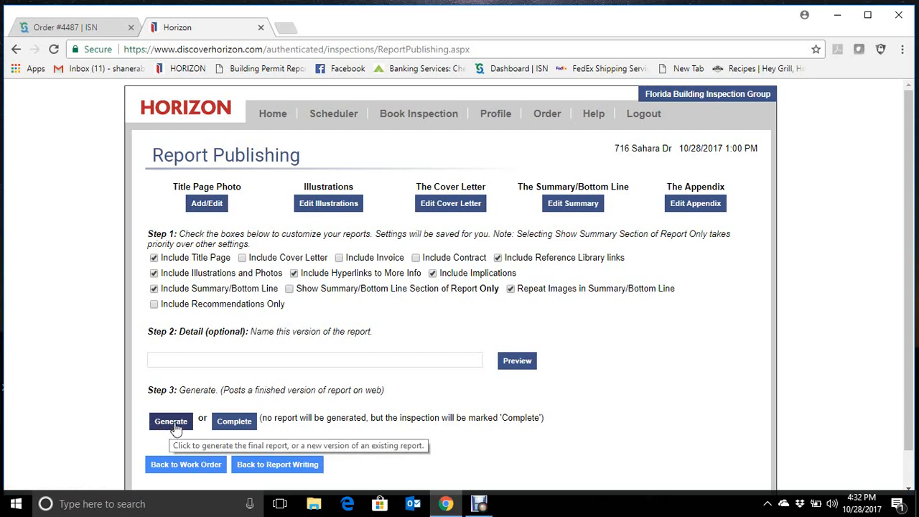
{"action": "left_click", "coordinate": [176, 429]}
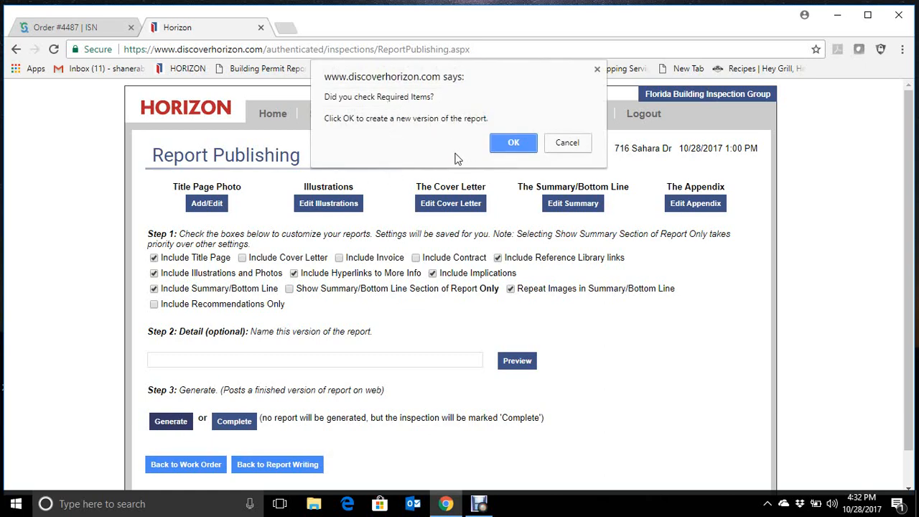
{"action": "left_click", "coordinate": [514, 143]}
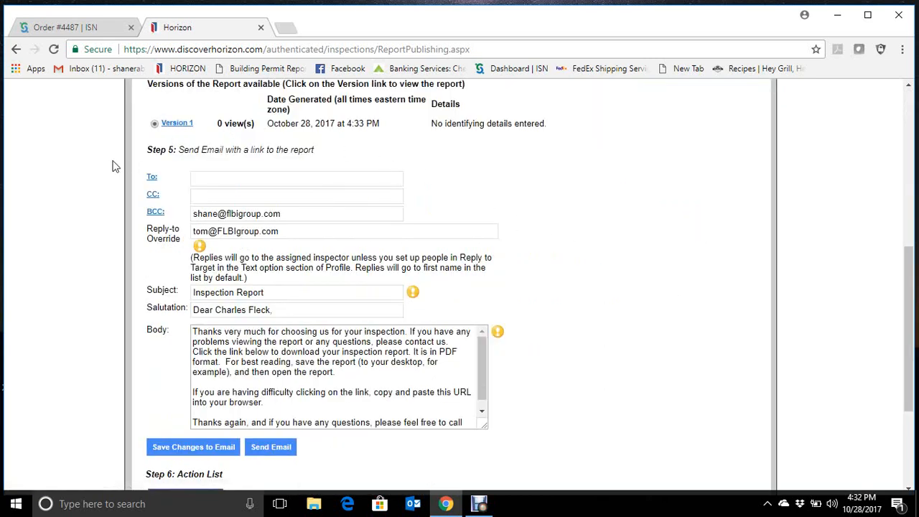
- Open Version 1 of the published report, save its PDF in the FBI Group completed reports folder, and close the report window
{"action": "left_click", "coordinate": [178, 126]}
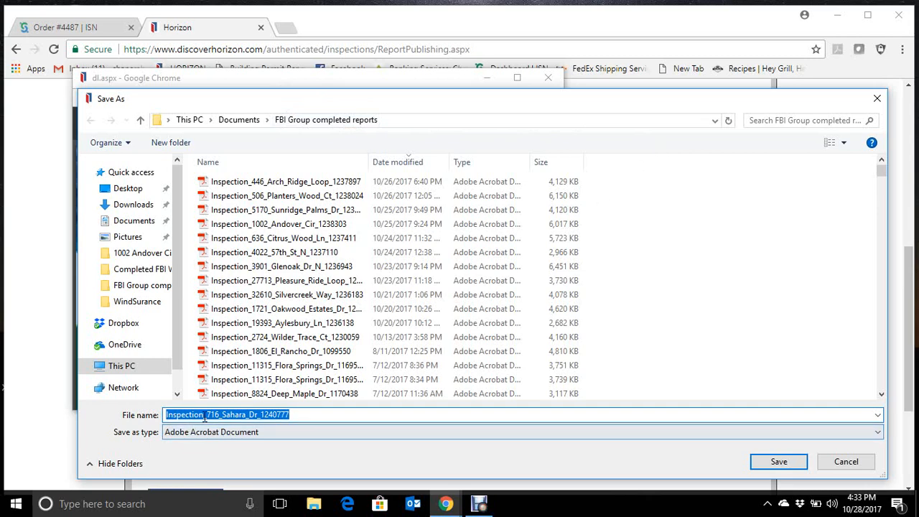
{"action": "left_click", "coordinate": [780, 463]}
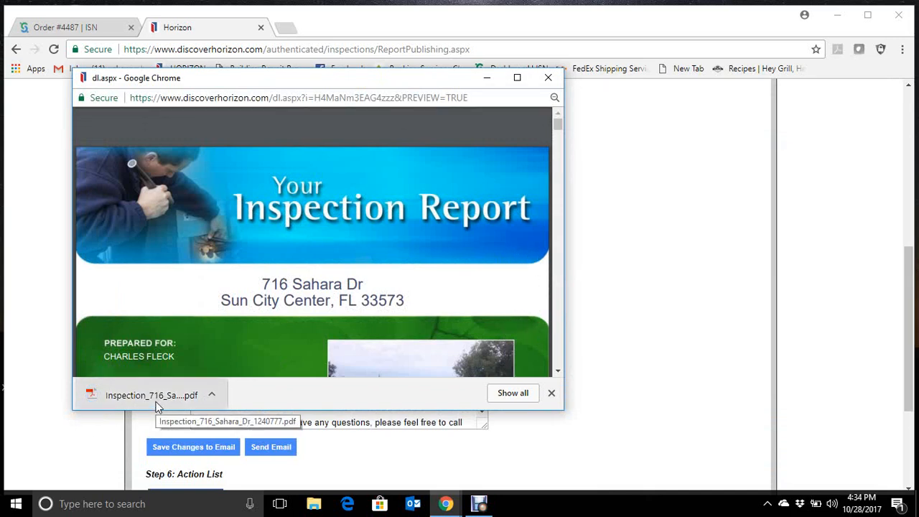
{"action": "left_click", "coordinate": [549, 77]}
- Return to the Horizon home page and filter the inspection list by Completed status to check for the published inspection
{"action": "scroll", "coordinate": [609, 320], "scroll_direction": "up", "scroll_amount": 6}
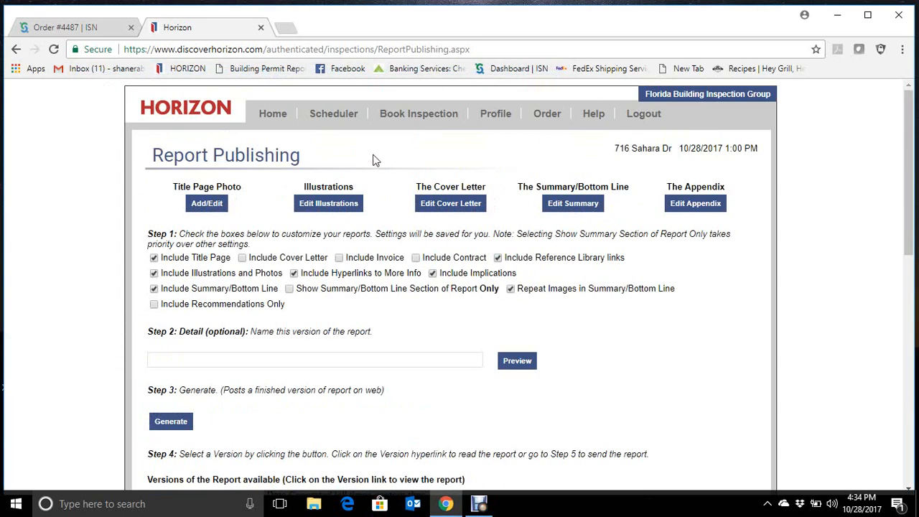
{"action": "left_click", "coordinate": [279, 117]}
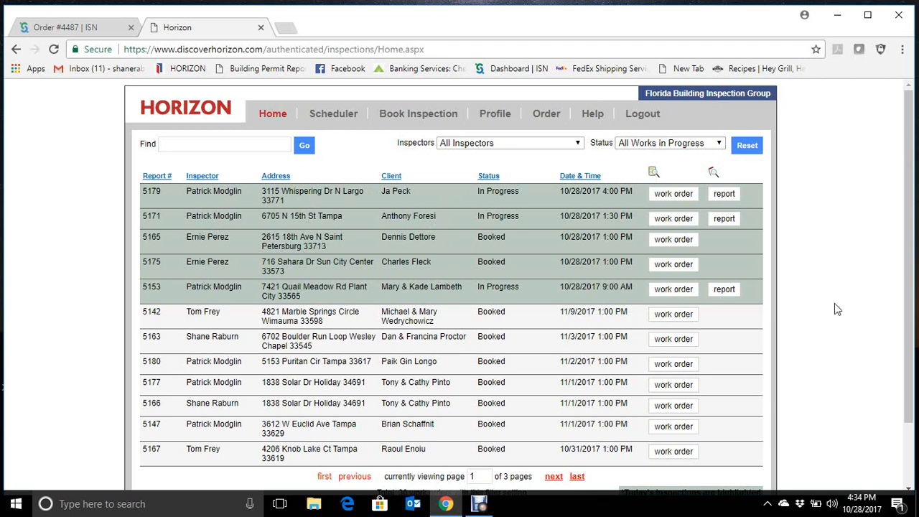
{"action": "left_click", "coordinate": [719, 144]}
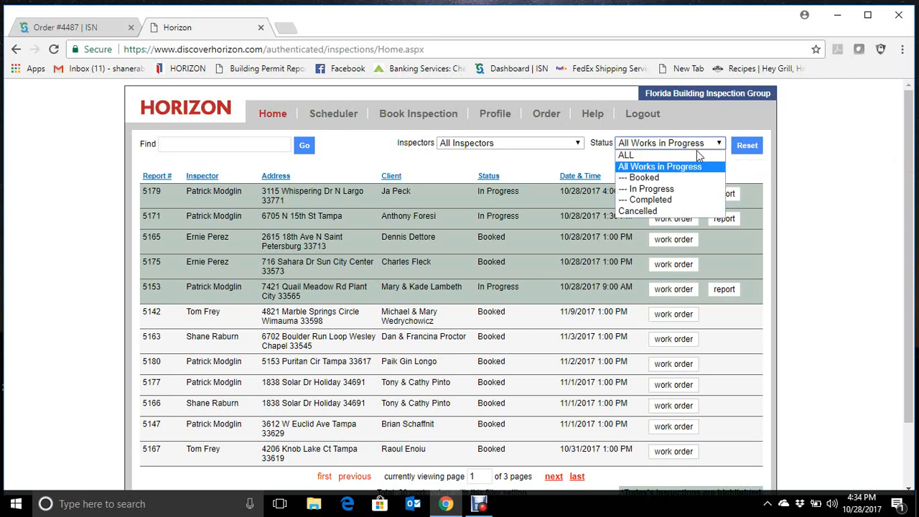
{"action": "left_click", "coordinate": [657, 197]}
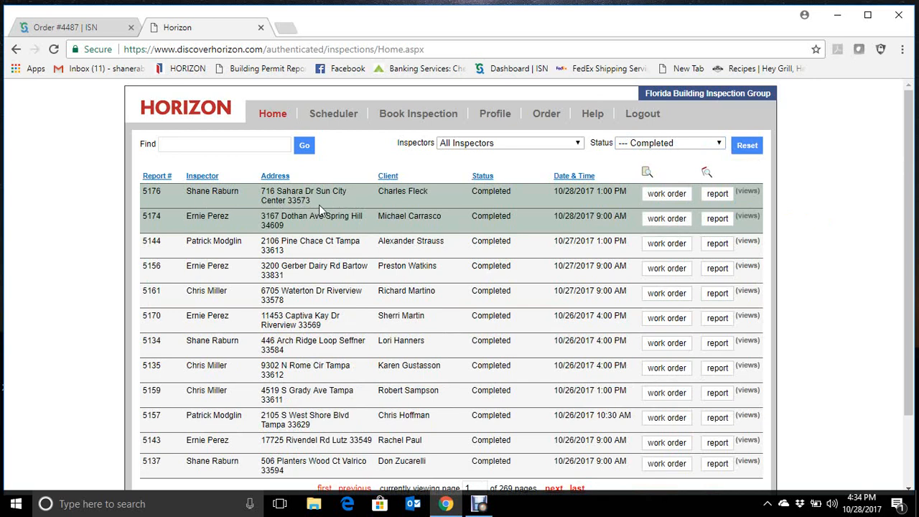
- Set the inspection list's status filter to All Works in Progress and close Horizon to return to the ISN order
{"action": "left_click", "coordinate": [723, 146]}
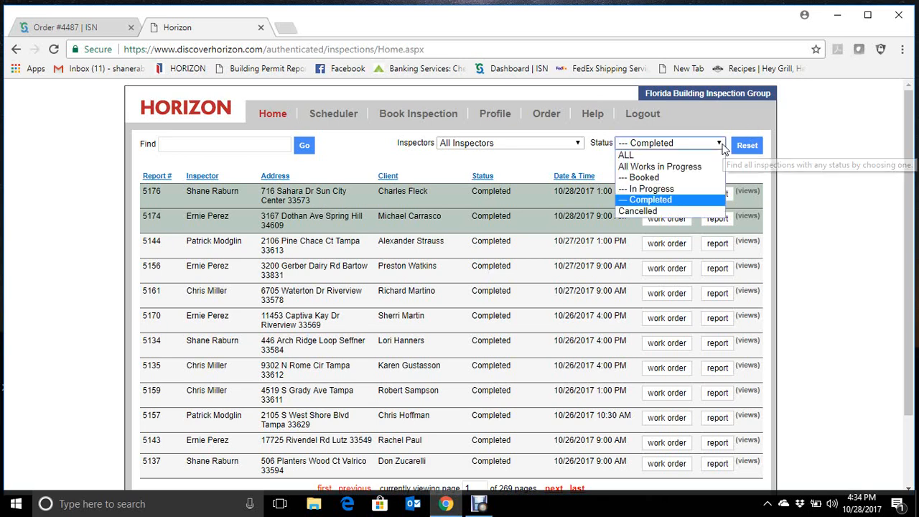
{"action": "left_click", "coordinate": [675, 166]}
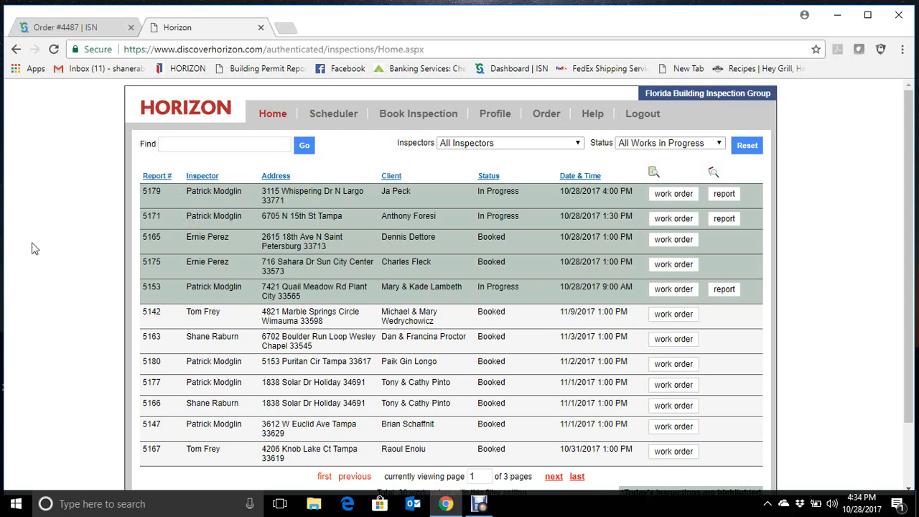
{"action": "left_click", "coordinate": [261, 28]}
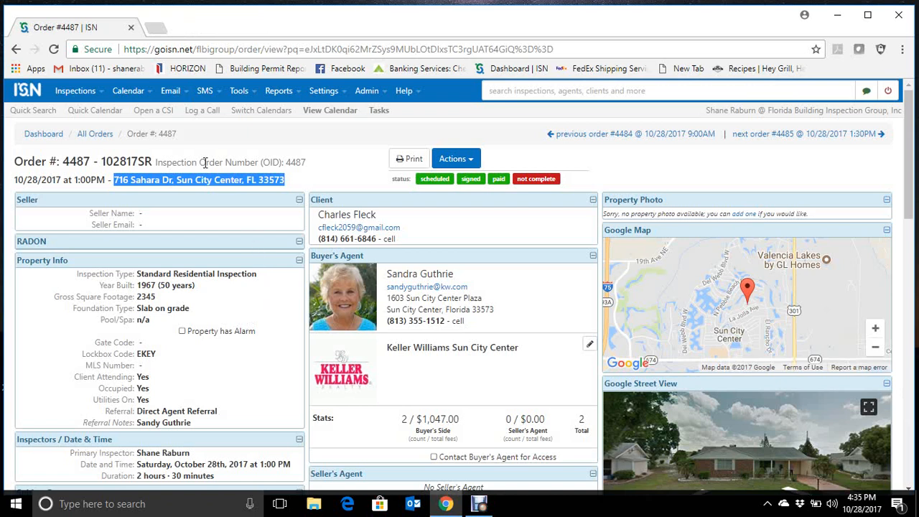
- Complete the 10/28/2017 1:00 PM inspection from the orders list, uploading its newly saved report PDF from the FBI Group completed reports folder
{"action": "left_click", "coordinate": [16, 51]}
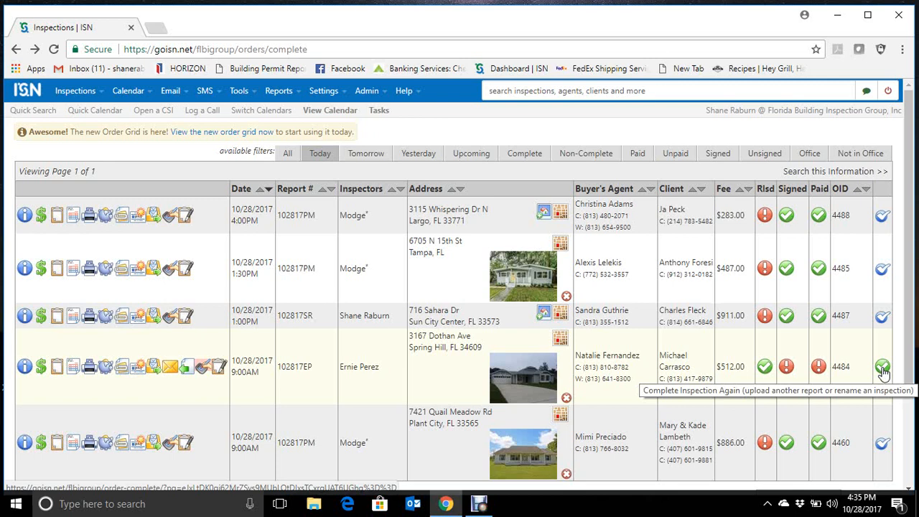
{"action": "left_click", "coordinate": [882, 319]}
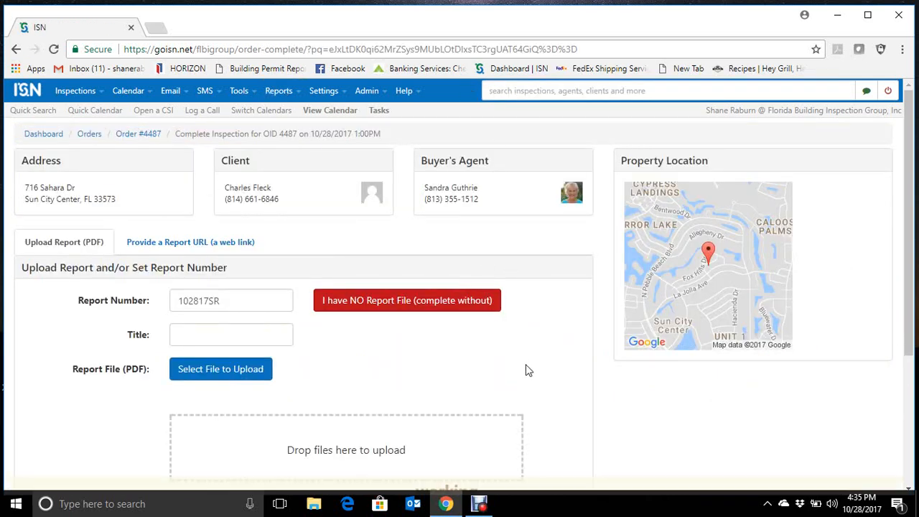
{"action": "left_click", "coordinate": [252, 377]}
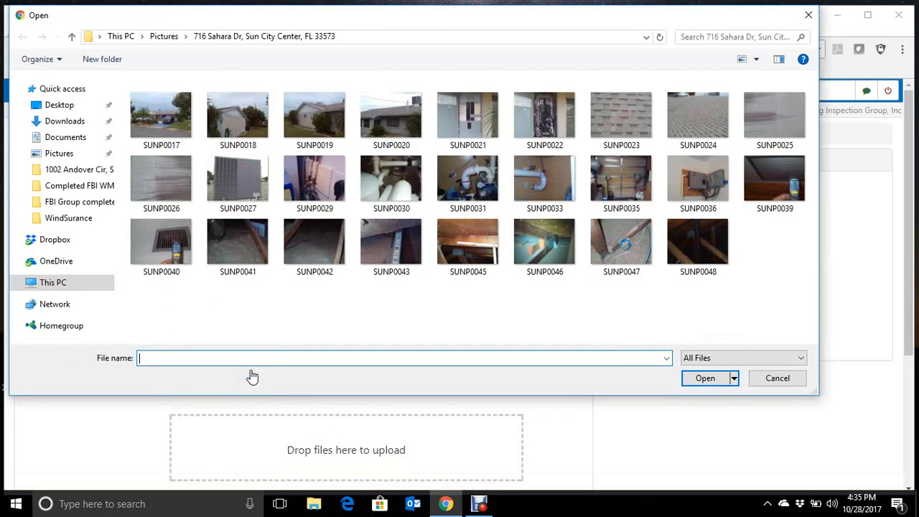
{"action": "left_click", "coordinate": [100, 207]}
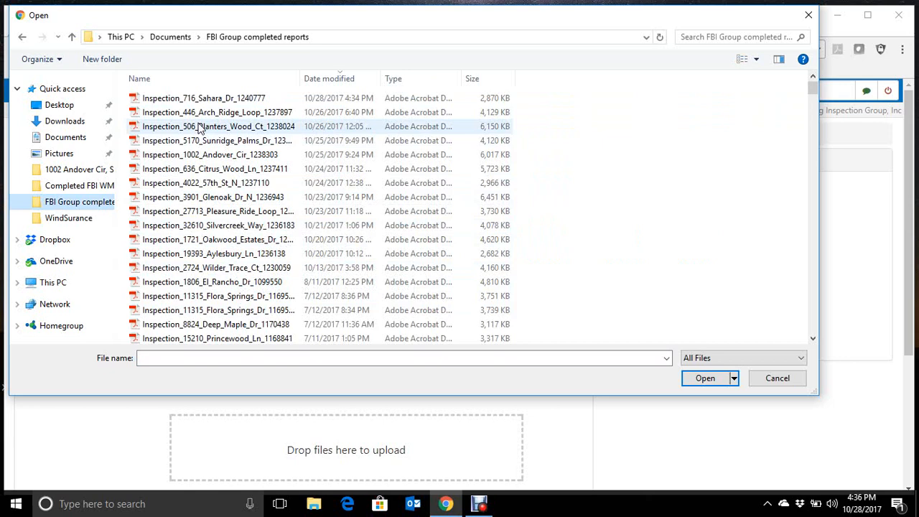
{"action": "double_click", "coordinate": [267, 100]}
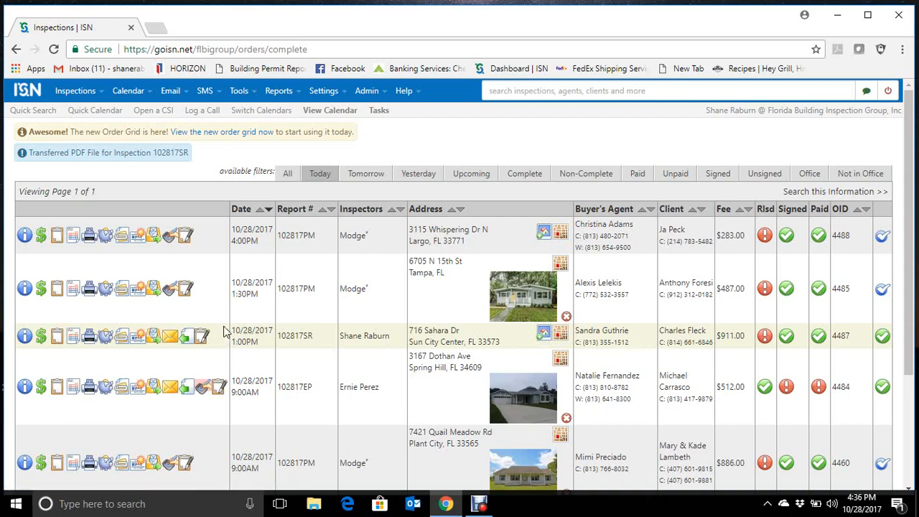
{"action": "left_click", "coordinate": [478, 504]}
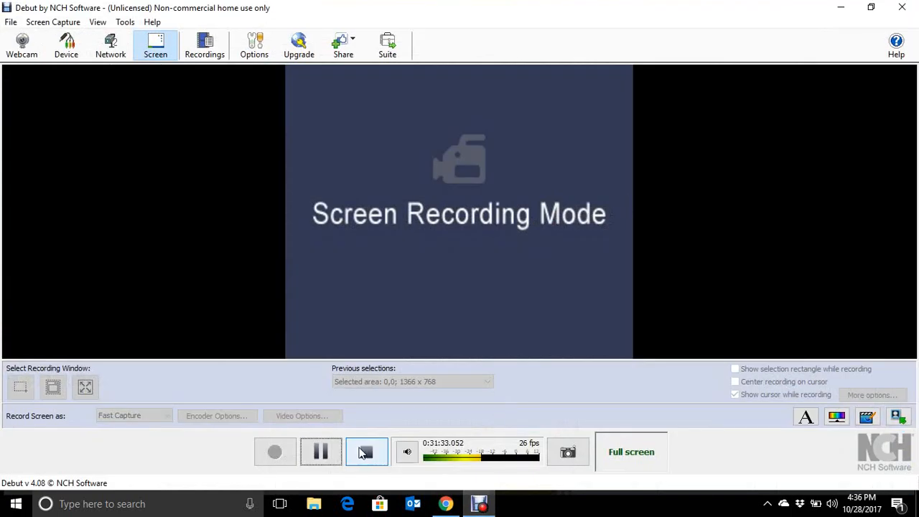